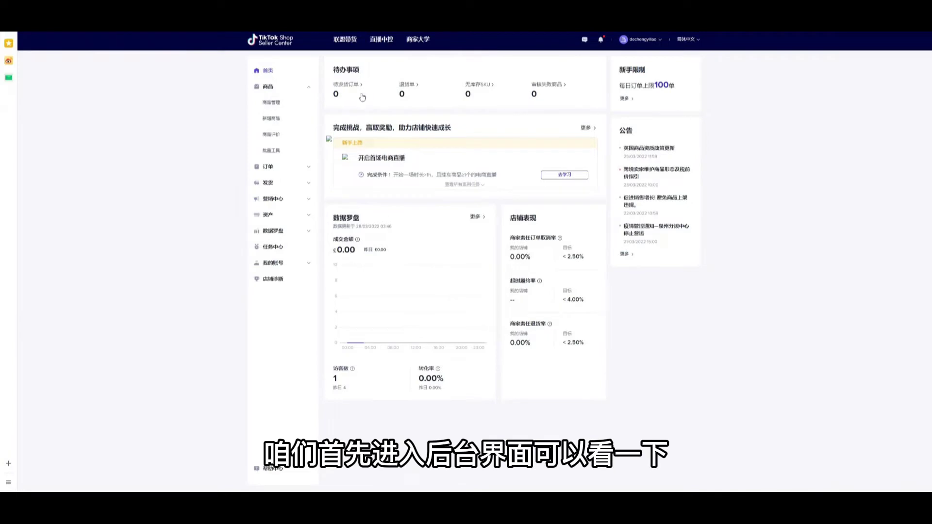
# - Capture a screen snip of the to-do (待办事项) and new-seller limit (新手限制) cards on the home page
pyautogui.hotkey('alt', 'a')
pyautogui.moveTo(219, 50)
pyautogui.mouseDown()
pyautogui.moveTo(624, 120)
pyautogui.moveTo(733, 117)
pyautogui.mouseUp()
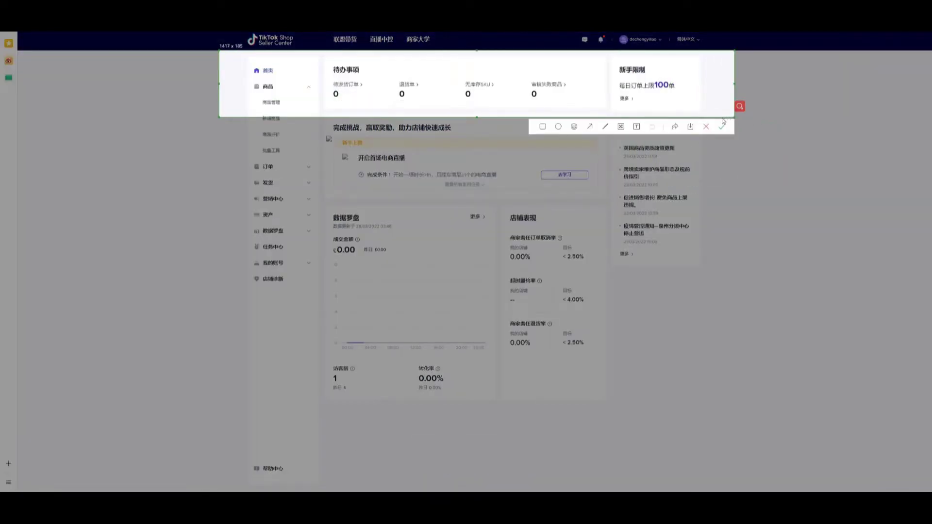
pyautogui.click(721, 125)
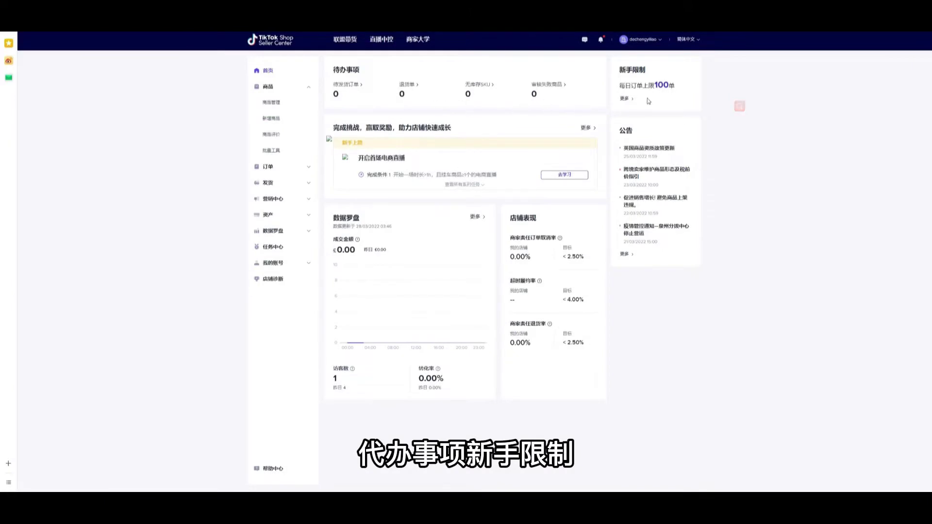
# - Open the new-seller limit details, mark out the limit-removal requirements and the probation notice, and return to the home page
pyautogui.click(629, 100)
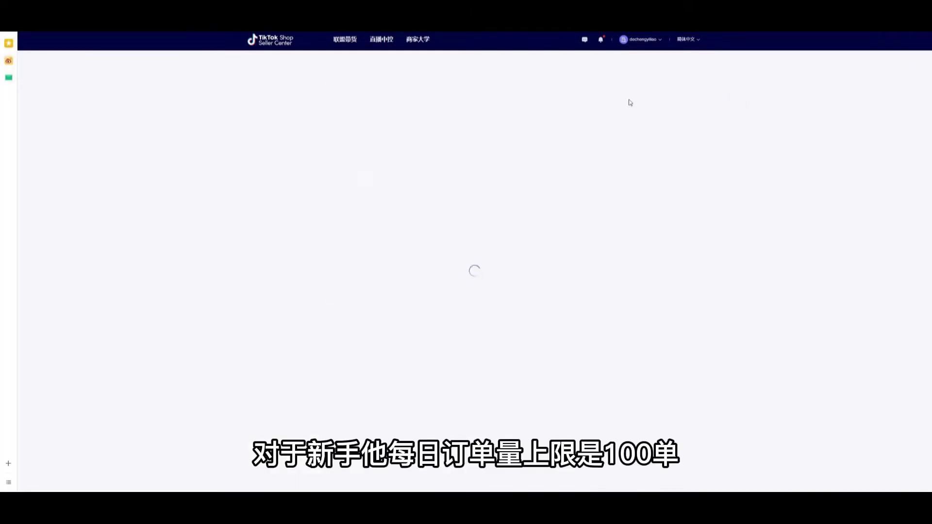
pyautogui.hotkey('alt', 'a')
pyautogui.moveTo(279, 218); pyautogui.dragTo(633, 273)
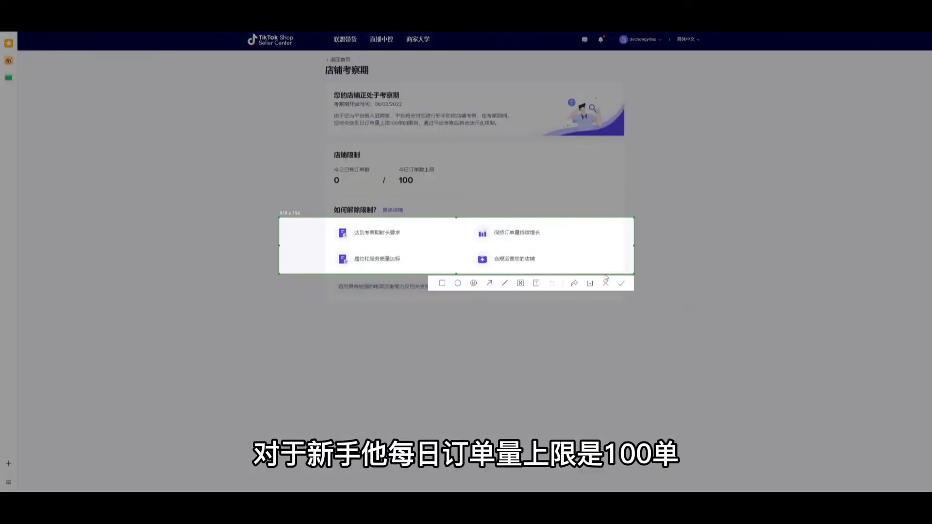
pyautogui.click(605, 283)
pyautogui.hotkey('alt', 'a')
pyautogui.moveTo(304, 85); pyautogui.dragTo(538, 134)
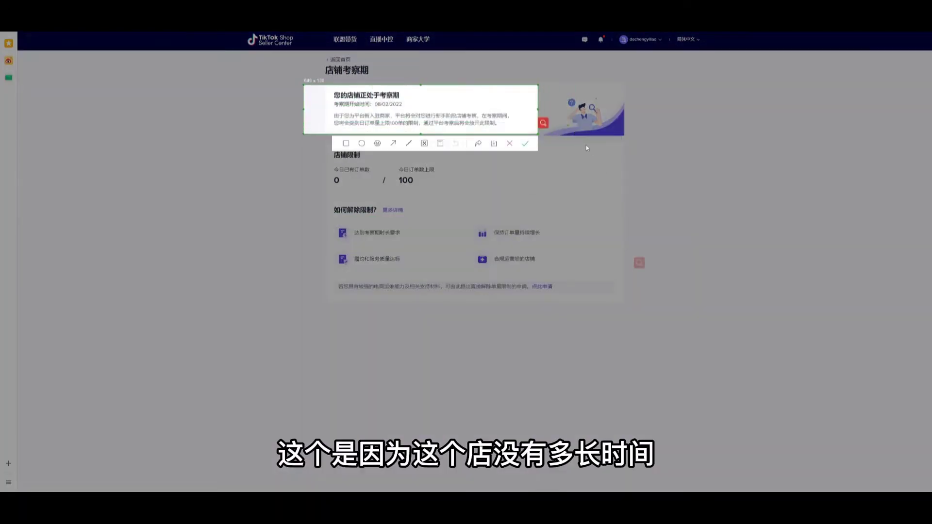
pyautogui.click(525, 143)
pyautogui.click(338, 59)
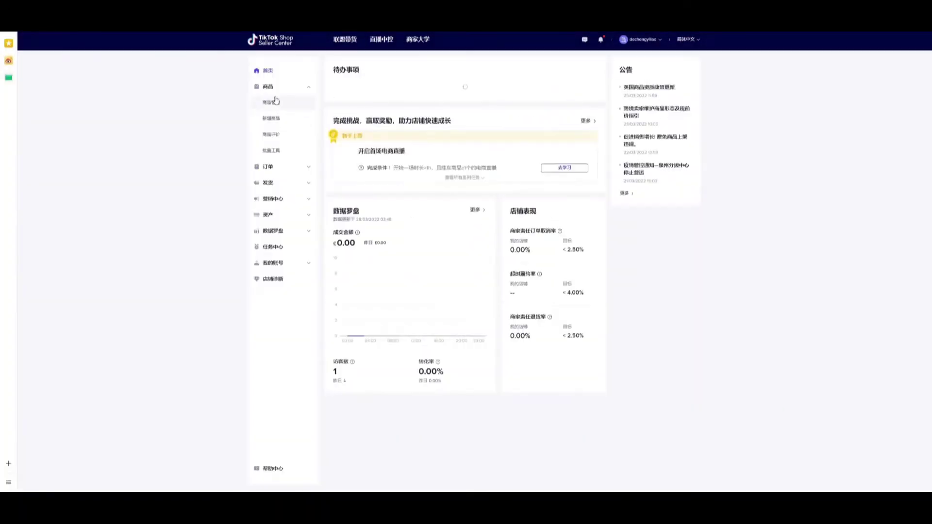
# - Mark out the challenge task card, expand all 新手上路 tasks and review their completion conditions
pyautogui.hotkey('alt', 'a')
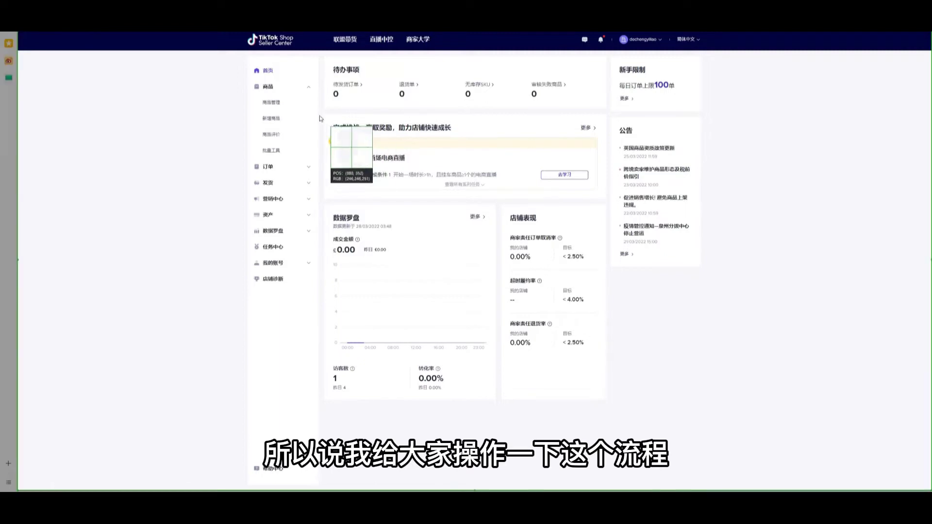
pyautogui.moveTo(320, 116); pyautogui.dragTo(626, 205)
pyautogui.press('Escape')
pyautogui.click(464, 184)
pyautogui.scroll(-6, 499, 277)
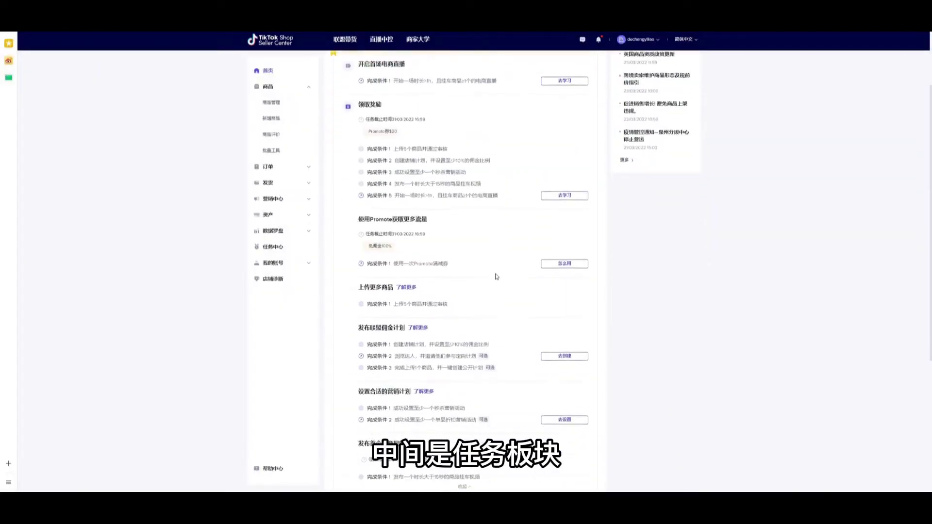
pyautogui.scroll(-1, 483, 267)
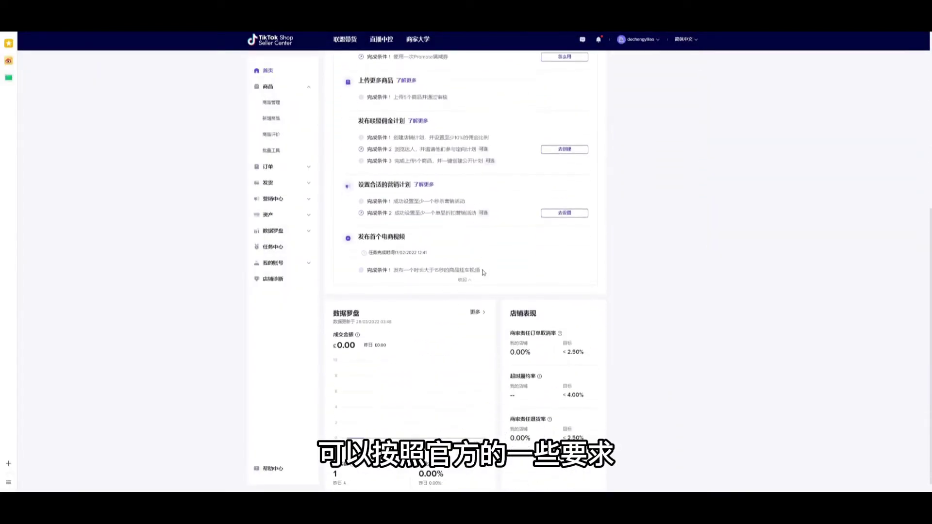
pyautogui.scroll(5, 509, 301)
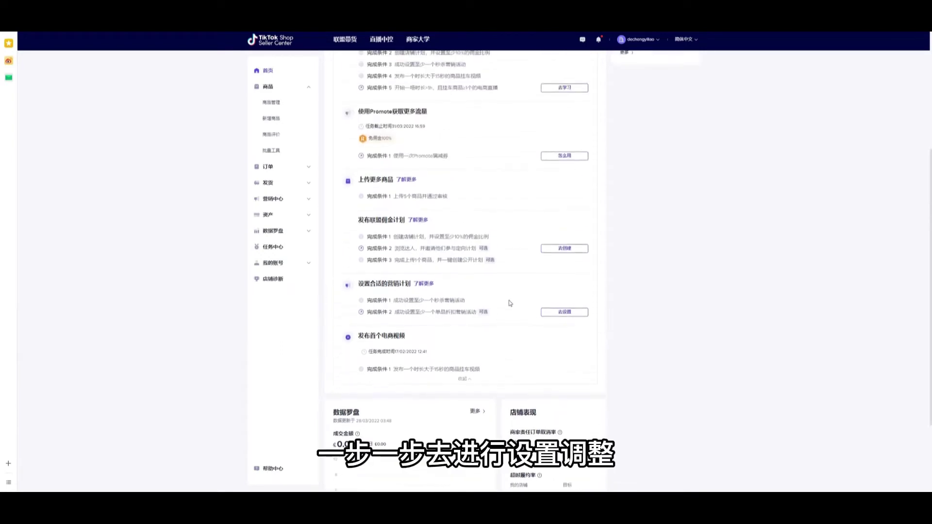
pyautogui.scroll(2, 508, 298)
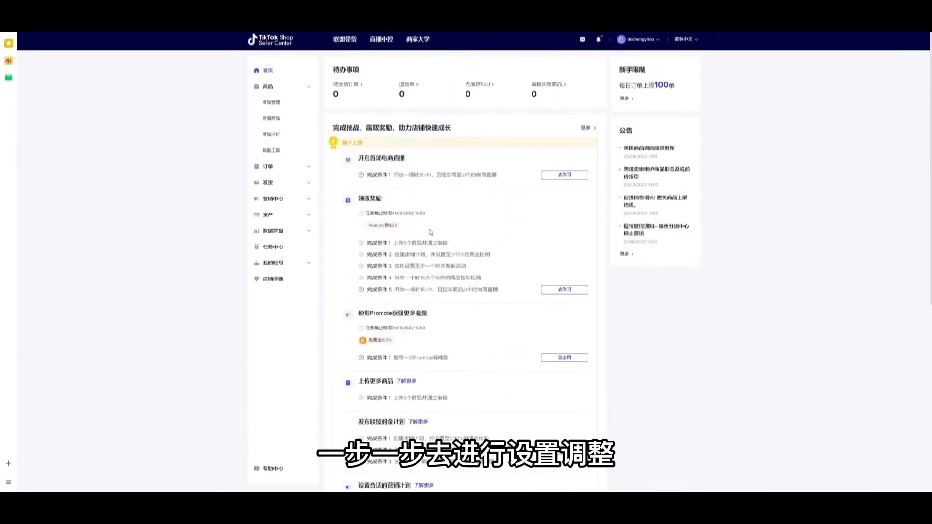
pyautogui.scroll(-6, 509, 291)
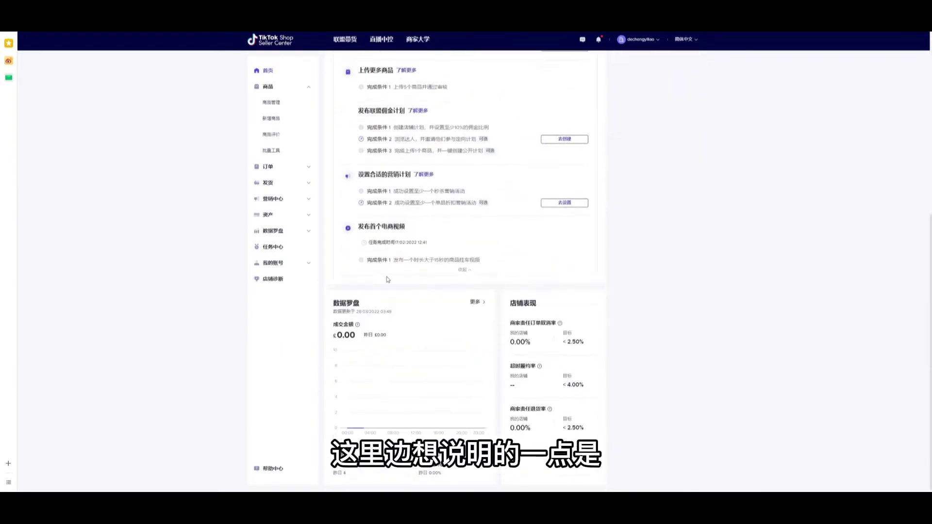
# - Mark out the data compass (数据罗盘) and shop performance (店铺表现) area with a temporary snip selection
pyautogui.hotkey('alt', 'a')
pyautogui.moveTo(367, 334); pyautogui.dragTo(591, 484)
pyautogui.press('Escape')
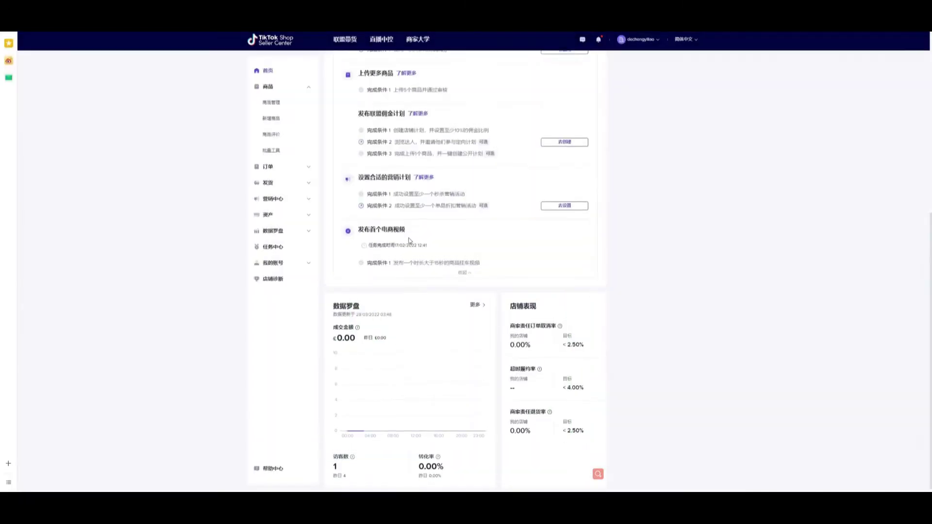
# - Open the full task list in the task center (任务中心), review the beginner tasks and return to the home page
pyautogui.scroll(6, 372, 224)
pyautogui.scroll(1, 341, 107)
pyautogui.click(586, 129)
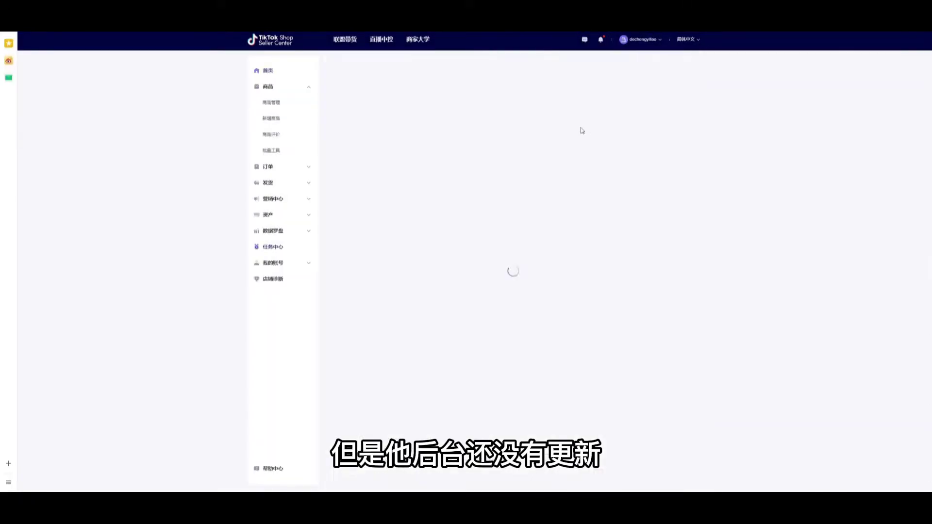
pyautogui.scroll(-3, 487, 199)
pyautogui.scroll(3, 488, 200)
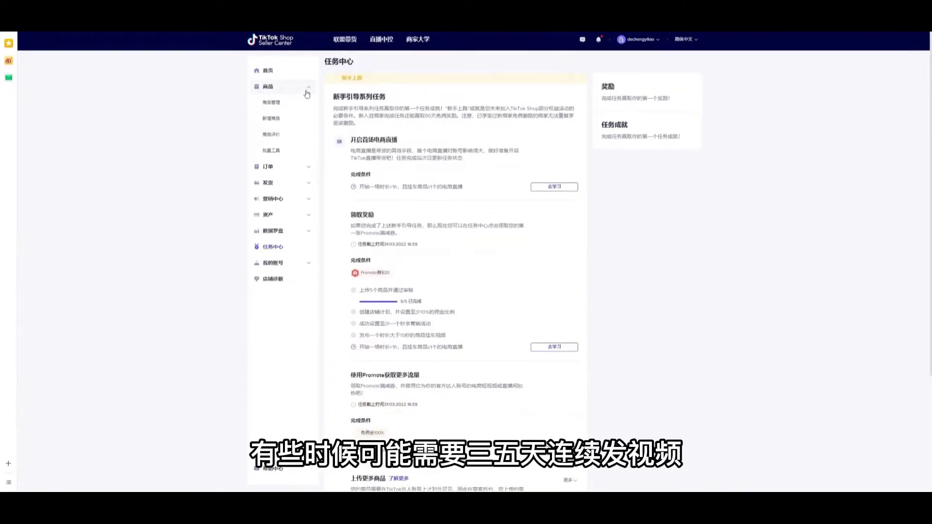
pyautogui.click(268, 72)
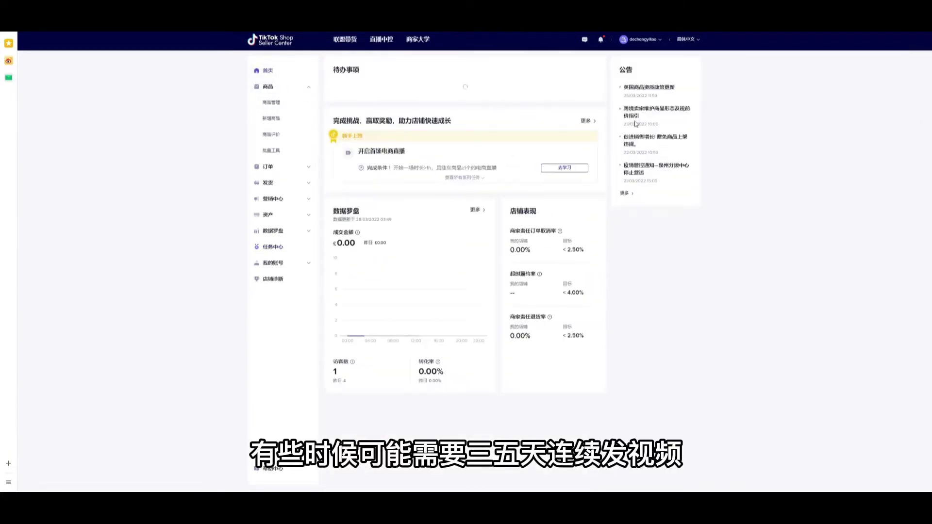
# - View the message center (消息中心) and the customer chat workspace, and return to the home page
pyautogui.click(585, 42)
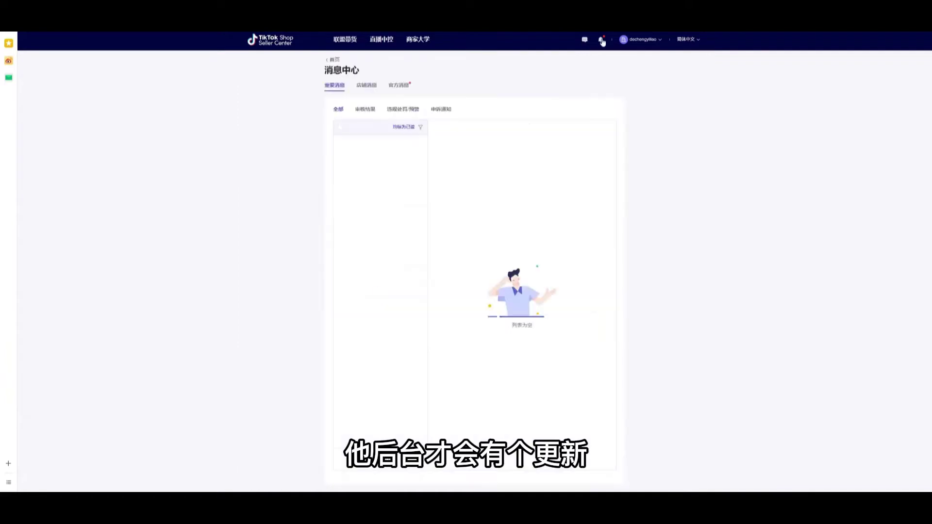
pyautogui.hotkey('ctrl', 'alt', 'a')
pyautogui.press('Escape')
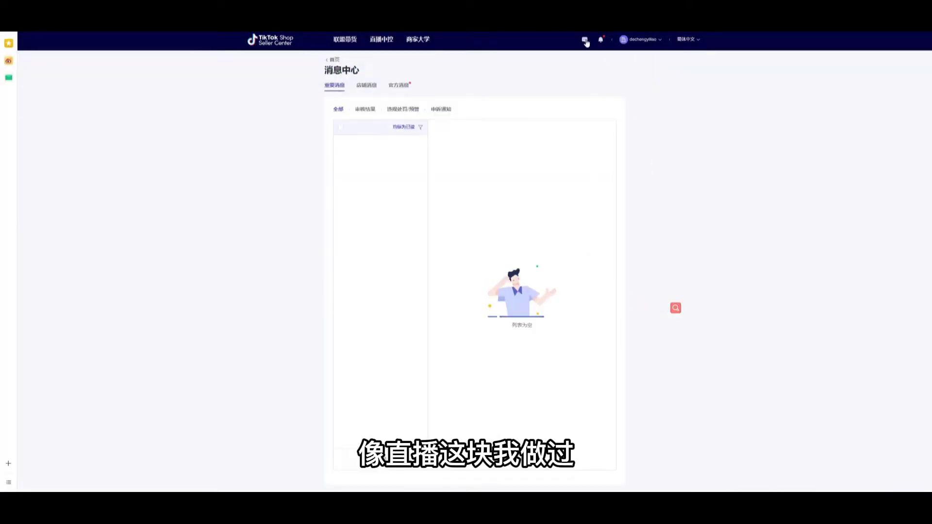
pyautogui.click(585, 43)
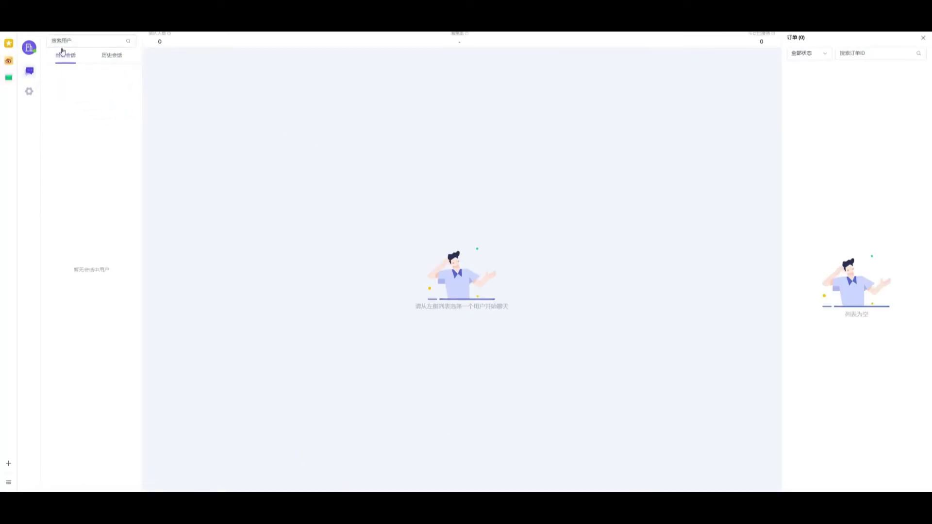
pyautogui.hotkey('alt', 'a')
pyautogui.press('Escape')
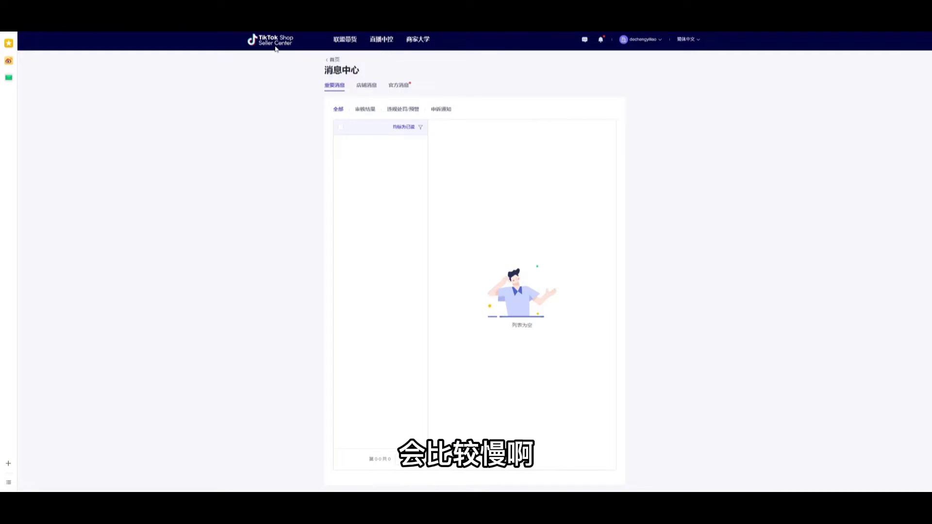
pyautogui.click(272, 44)
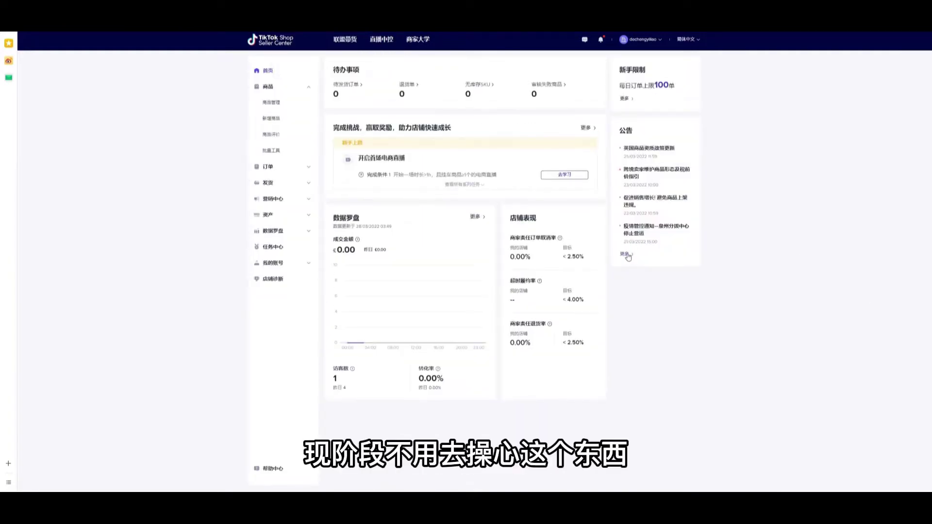
# - Mark out the announcements (公告) card on the home page with a temporary snip selection
pyautogui.hotkey('alt', 'a')
pyautogui.moveTo(609, 120); pyautogui.dragTo(740, 312)
pyautogui.press('Escape')
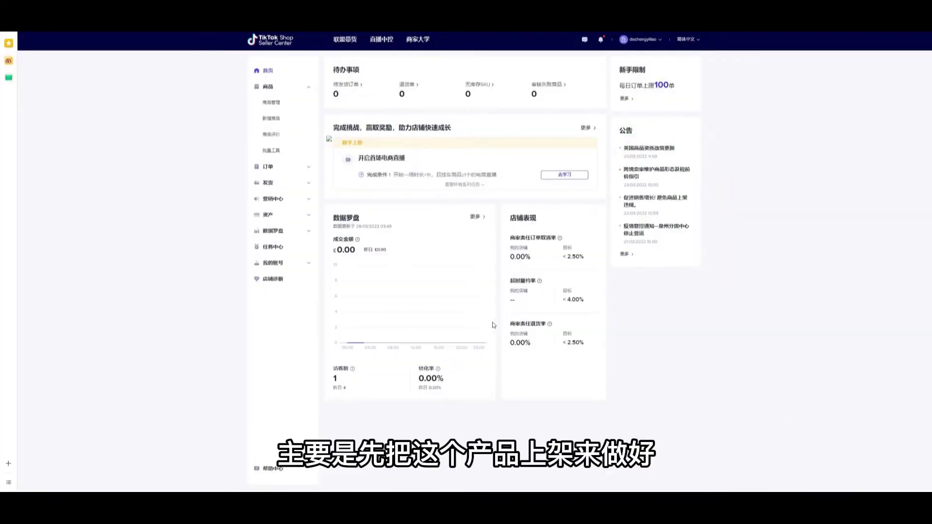
# - Look at the help center (帮助中心) and the to-do list's orders awaiting shipment (待发货订单), returning home after each
pyautogui.click(265, 468)
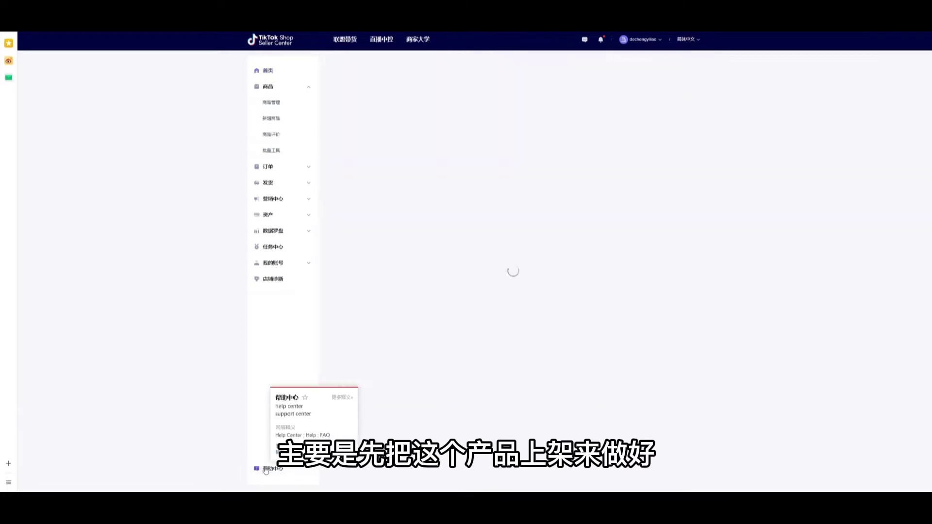
pyautogui.click(268, 70)
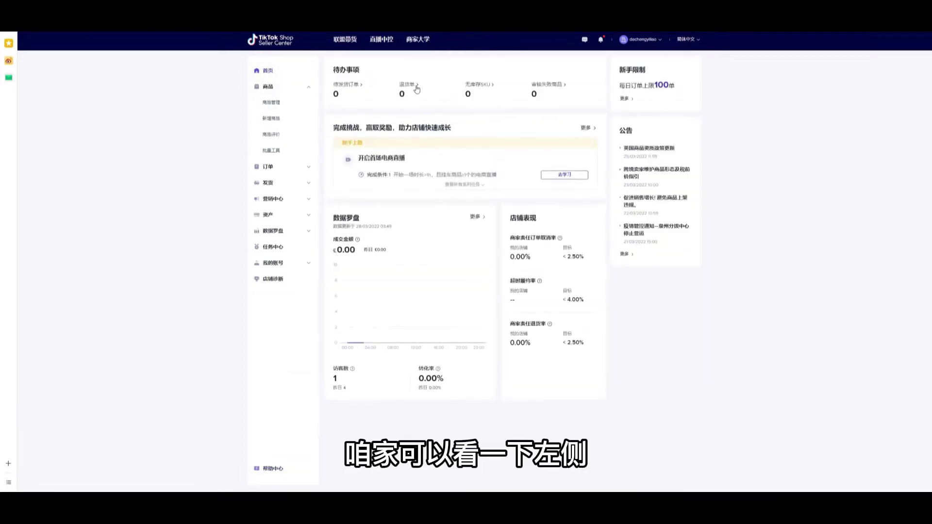
pyautogui.click(353, 86)
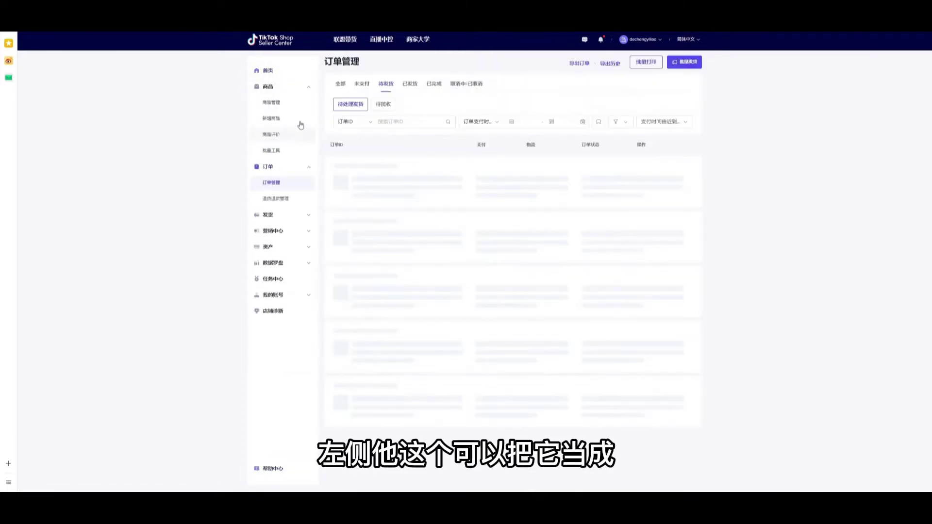
pyautogui.click(268, 70)
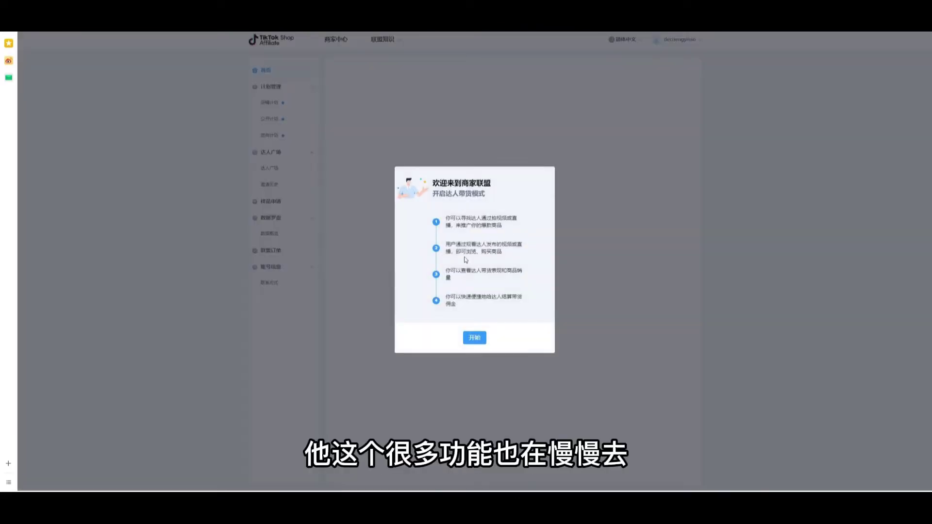
# - Start the TikTok Shop Affiliate welcome tour and go through all its introduction cards to the end
pyautogui.click(480, 339)
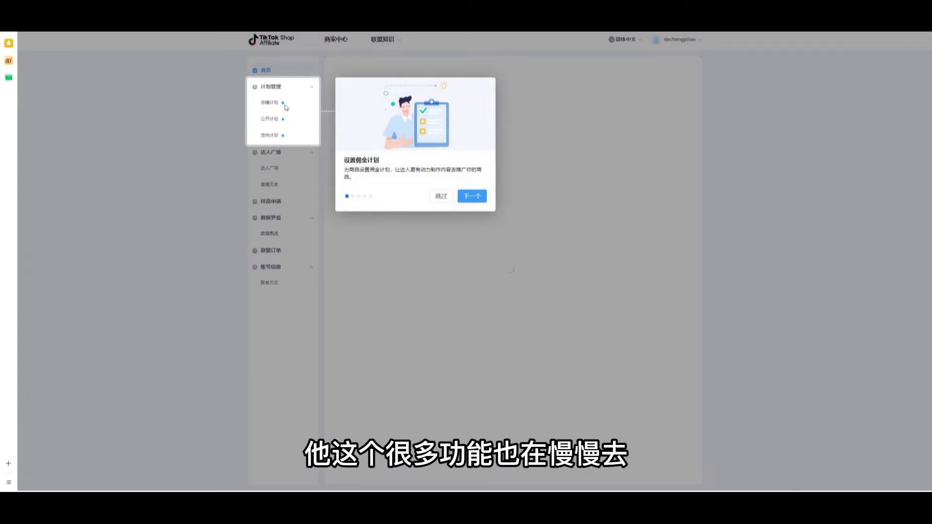
pyautogui.click(464, 196)
pyautogui.click(474, 262)
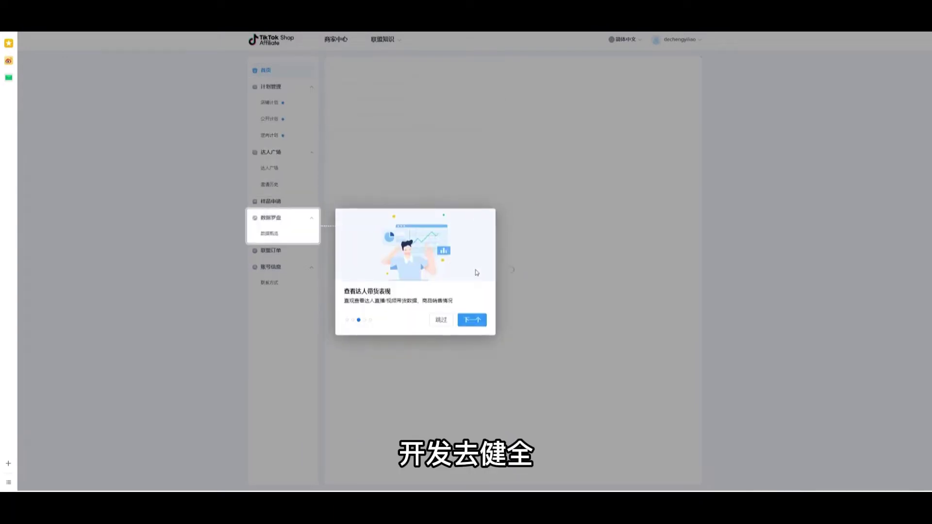
pyautogui.click(476, 320)
pyautogui.click(473, 320)
pyautogui.click(470, 369)
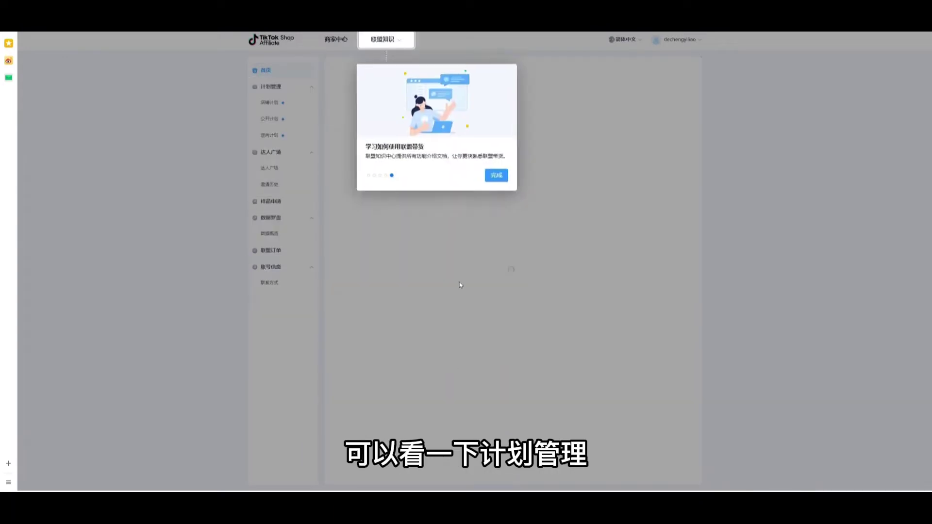
pyautogui.click(495, 173)
# - Open the shop plan (店铺计划), open plan (公开计划) and targeted plan (定向计划) pages, dismissing each introductory tip
pyautogui.click(279, 99)
pyautogui.click(384, 153)
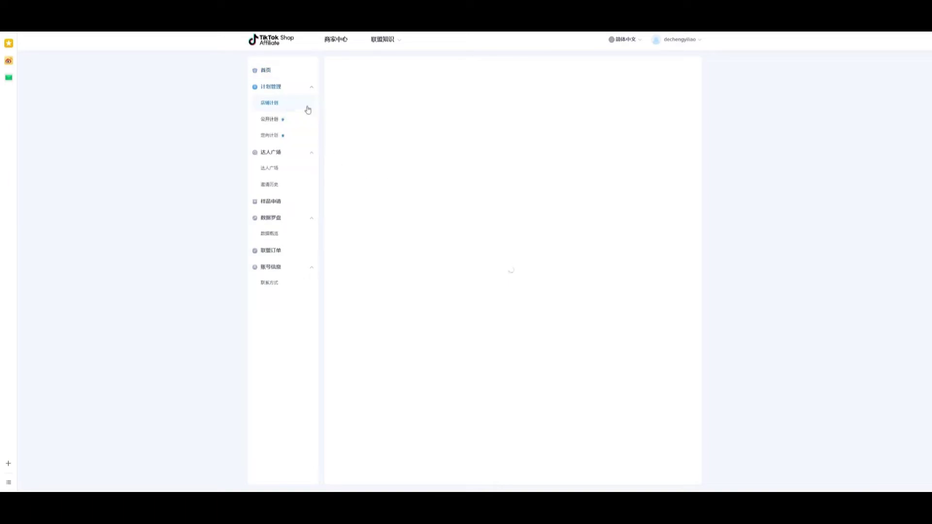
pyautogui.click(274, 125)
pyautogui.click(383, 179)
pyautogui.click(269, 135)
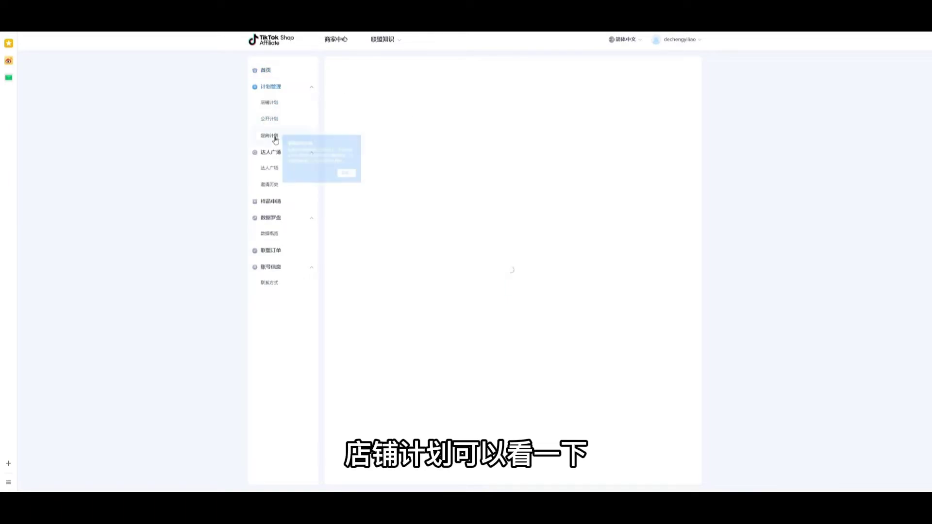
pyautogui.click(386, 195)
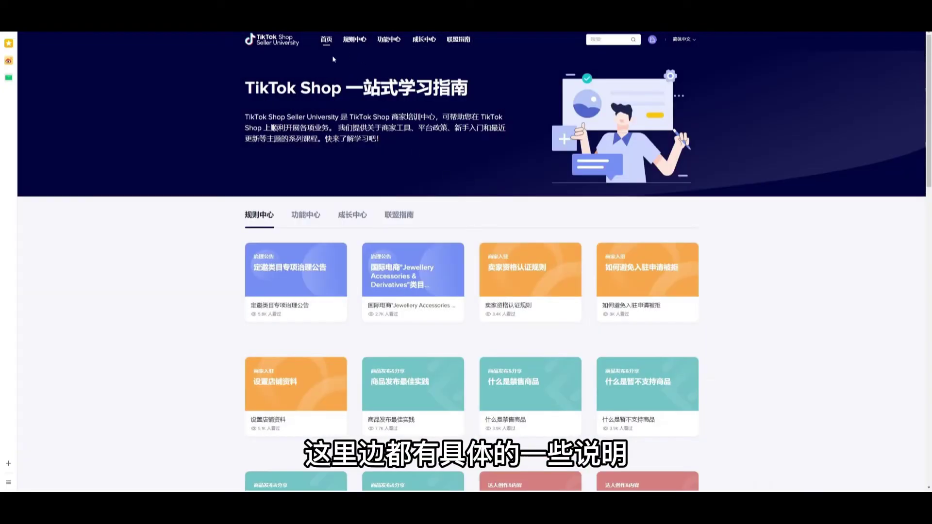
# - Browse the rule center (规则中心) articles on the TikTok Shop Seller University home page
pyautogui.scroll(-5, 426, 211)
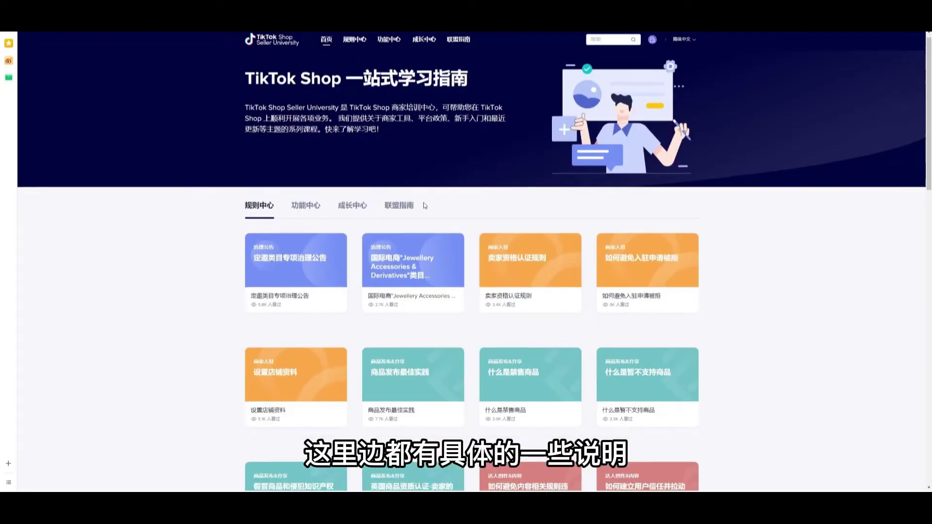
pyautogui.scroll(-12, 426, 210)
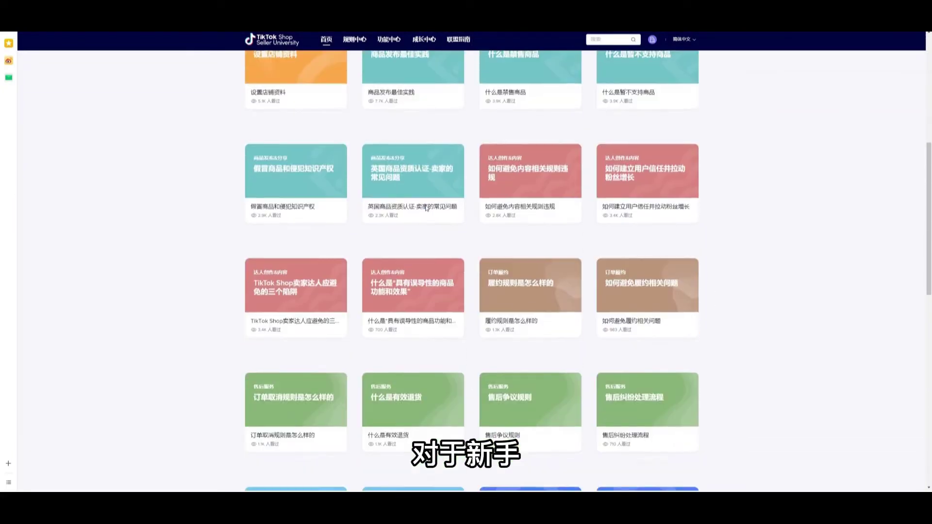
pyautogui.scroll(15, 427, 205)
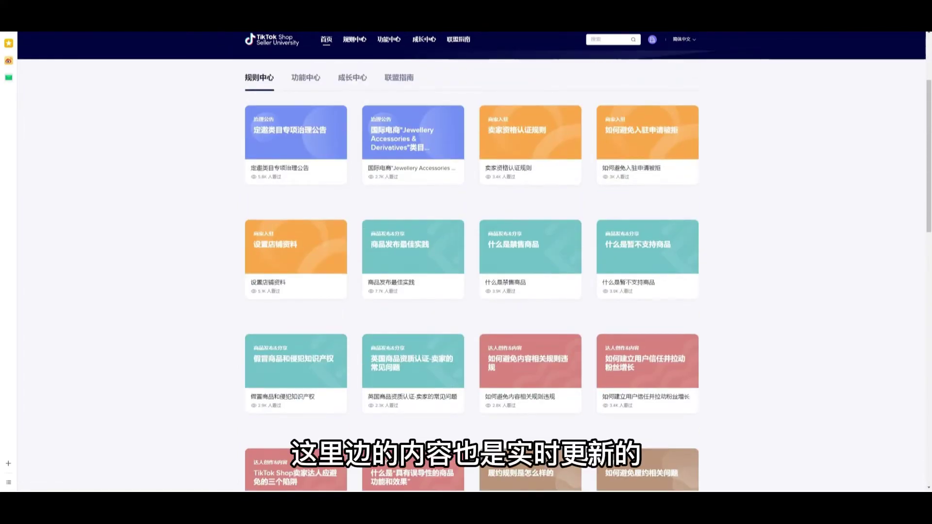
# - Open the product management page (商品管理) and capture the screen area around the add-product (新增商品) button
pyautogui.click(247, 42)
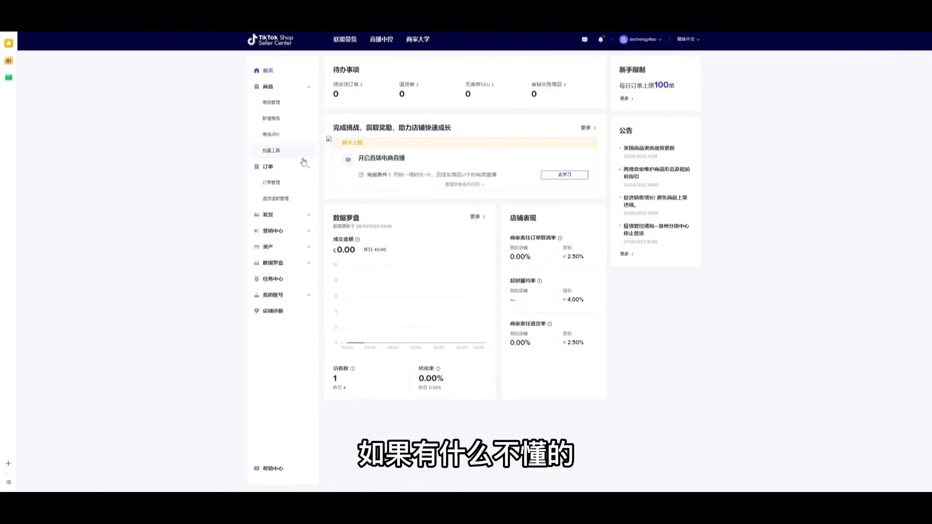
pyautogui.click(271, 103)
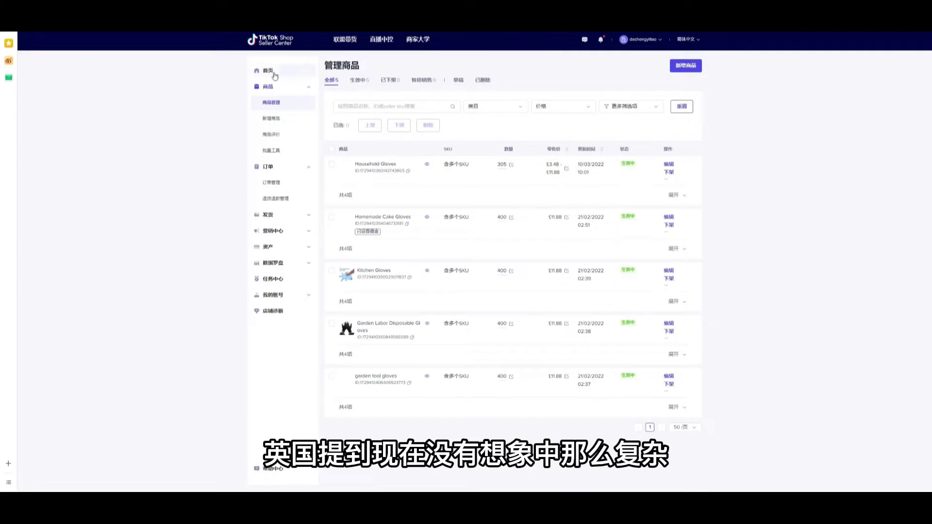
pyautogui.hotkey('alt', 'a')
pyautogui.moveTo(601, 64); pyautogui.dragTo(754, 104)
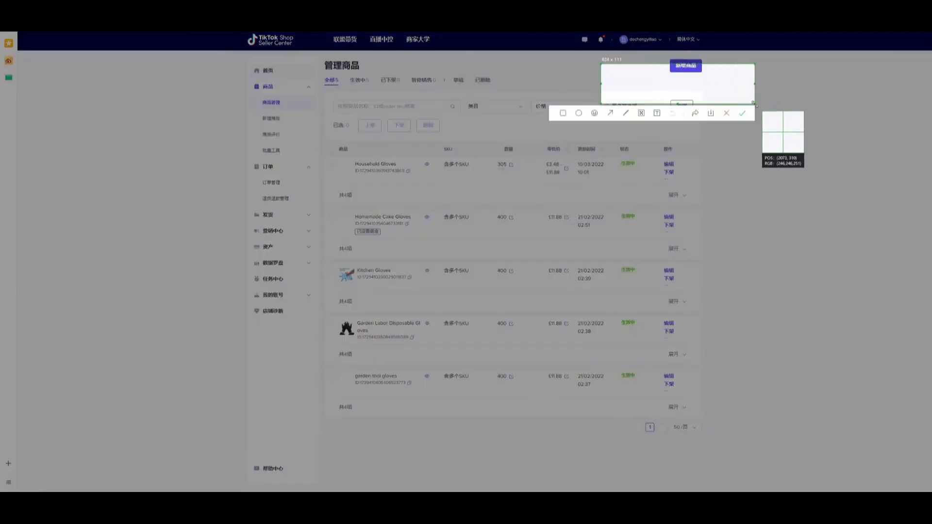
pyautogui.moveTo(679, 84); pyautogui.dragTo(675, 70)
pyautogui.press('Return')
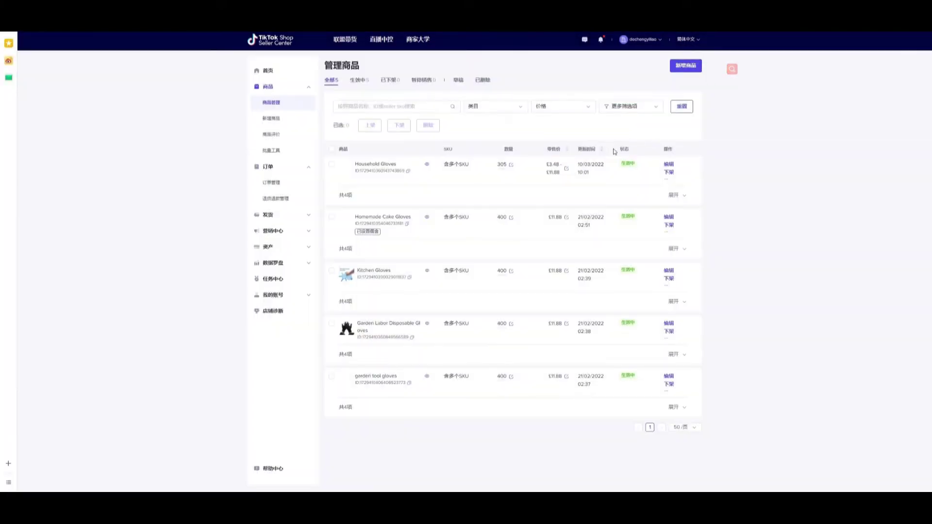
# - Check the live (生效中) and delisted (已下架) product lists, then return to all products (全部)
pyautogui.click(359, 81)
pyautogui.click(389, 80)
pyautogui.click(331, 79)
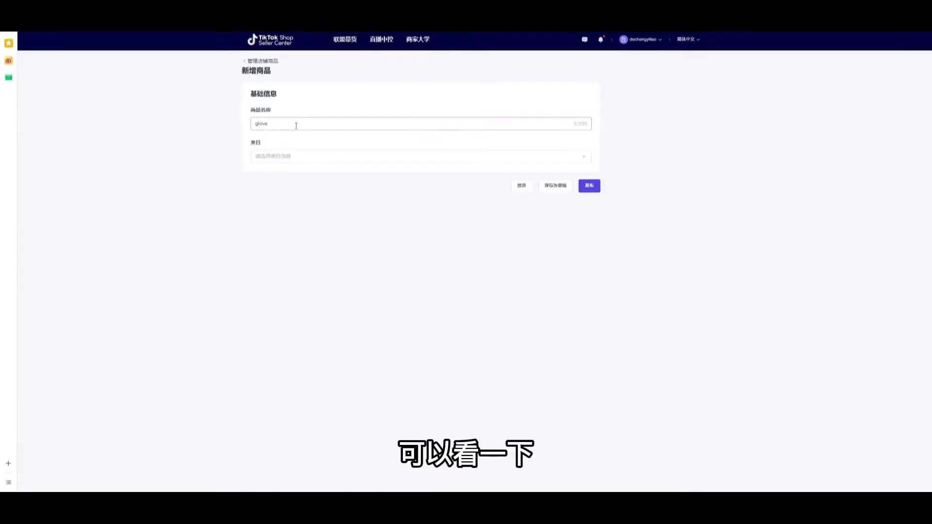
# - Name the new product "gloves" and set its category to Home Supplies - Home Care Supplies - Cleaning Gloves
pyautogui.click(297, 123)
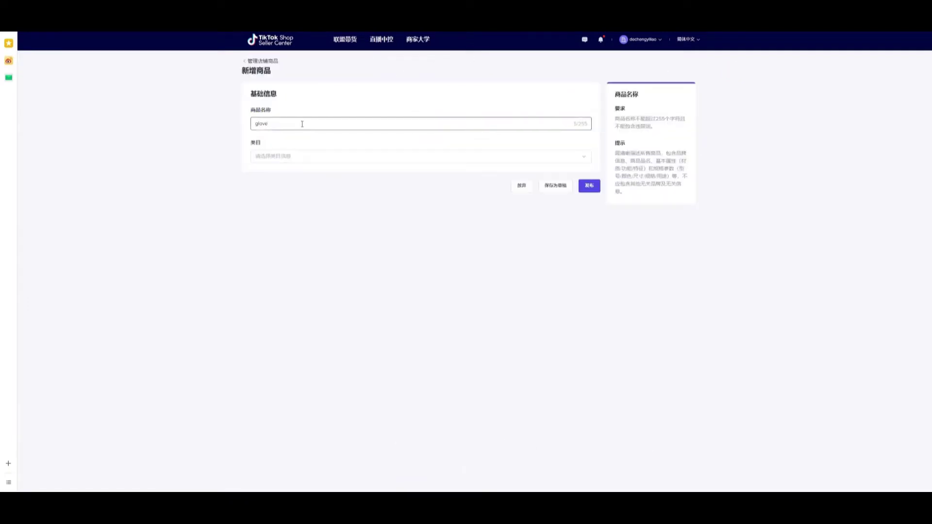
pyautogui.click(299, 156)
pyautogui.click(313, 155)
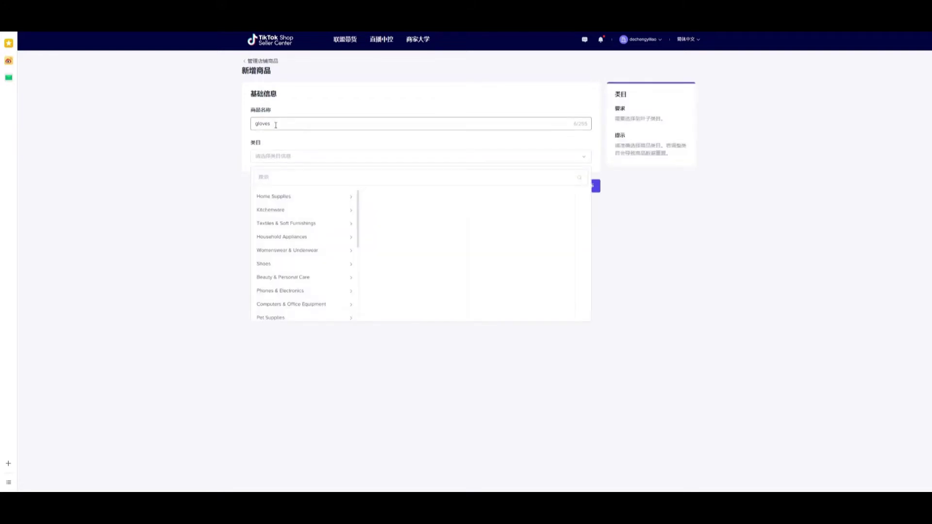
pyautogui.write('glove')
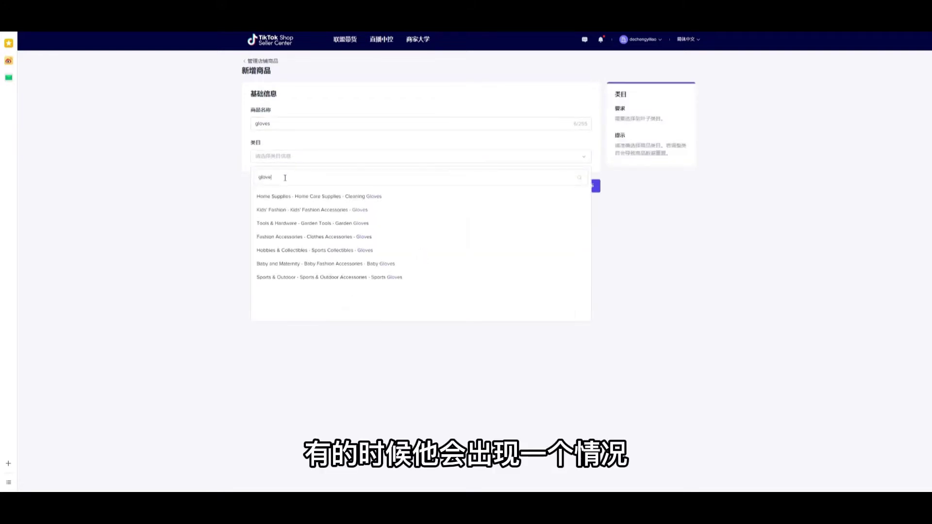
pyautogui.hotkey('alt', 'a')
pyautogui.moveTo(224, 186); pyautogui.dragTo(548, 324)
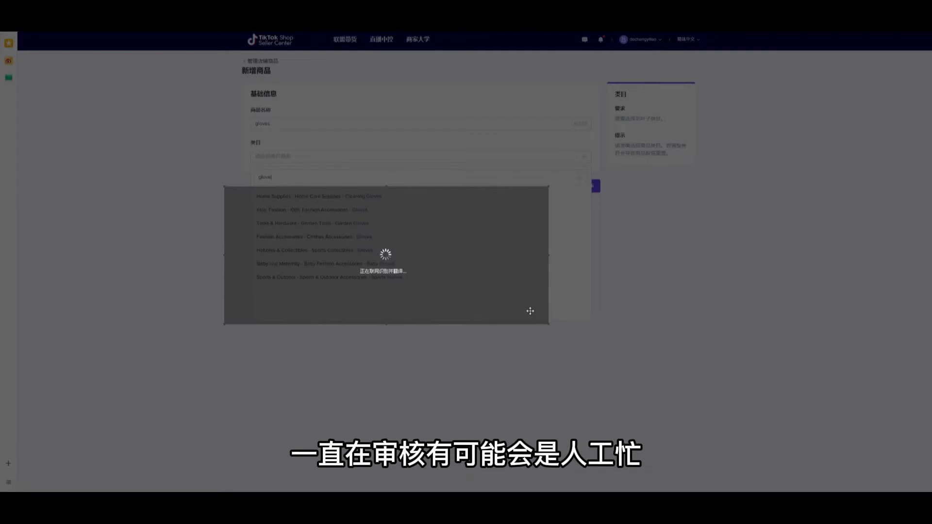
pyautogui.press('Escape')
pyautogui.click(295, 197)
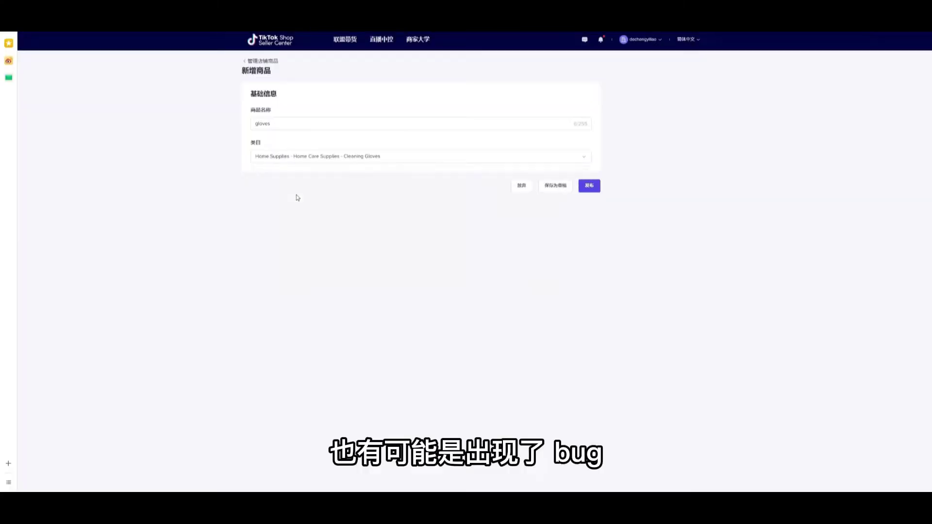
# - Try to upload all the glove photos in the white (白) folder as product images
pyautogui.click(269, 266)
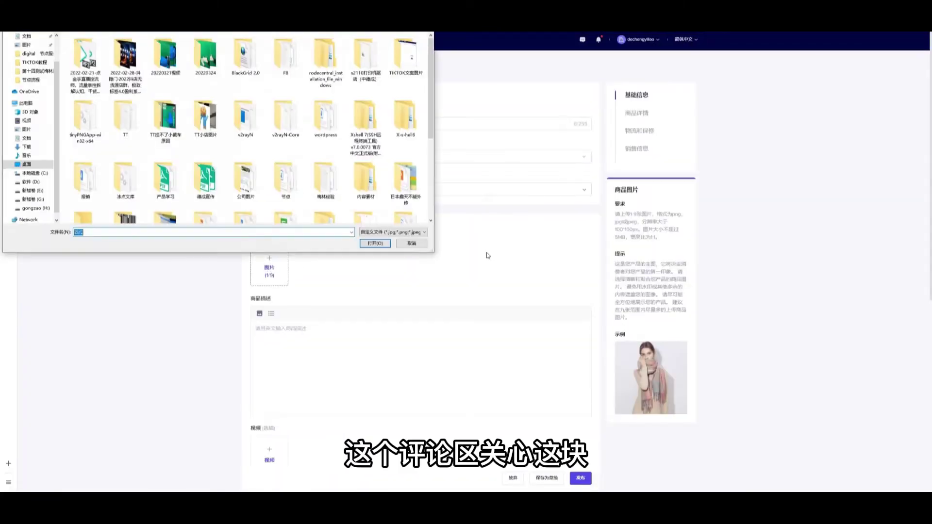
pyautogui.doubleClick(174, 86)
pyautogui.doubleClick(126, 54)
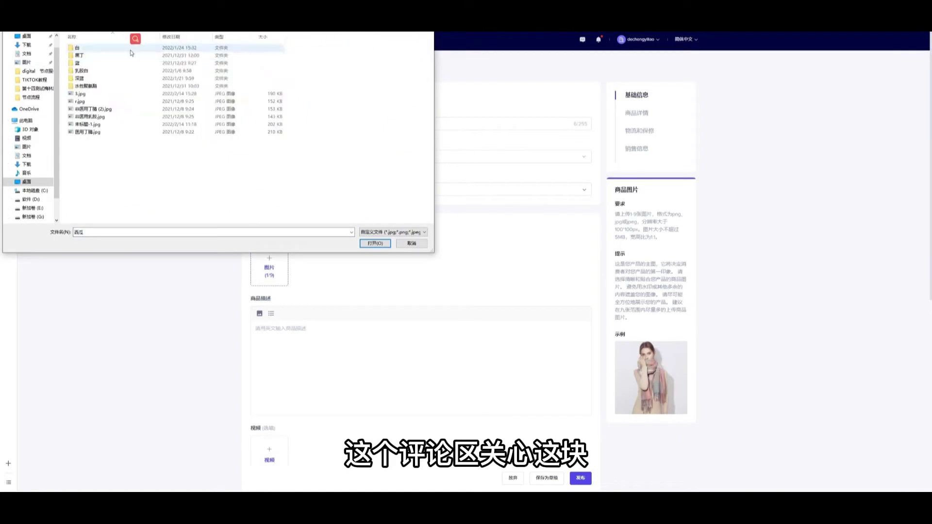
pyautogui.click(125, 47)
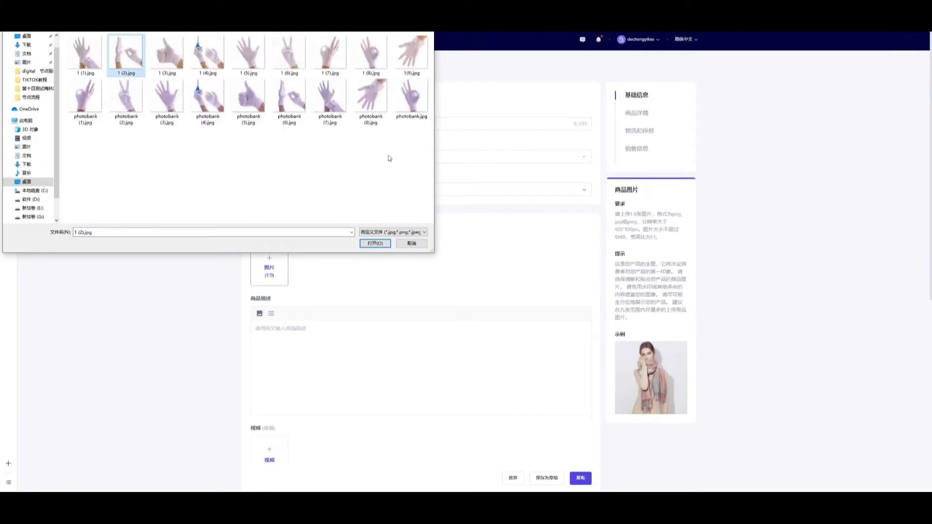
pyautogui.moveTo(421, 153); pyautogui.dragTo(72, 39)
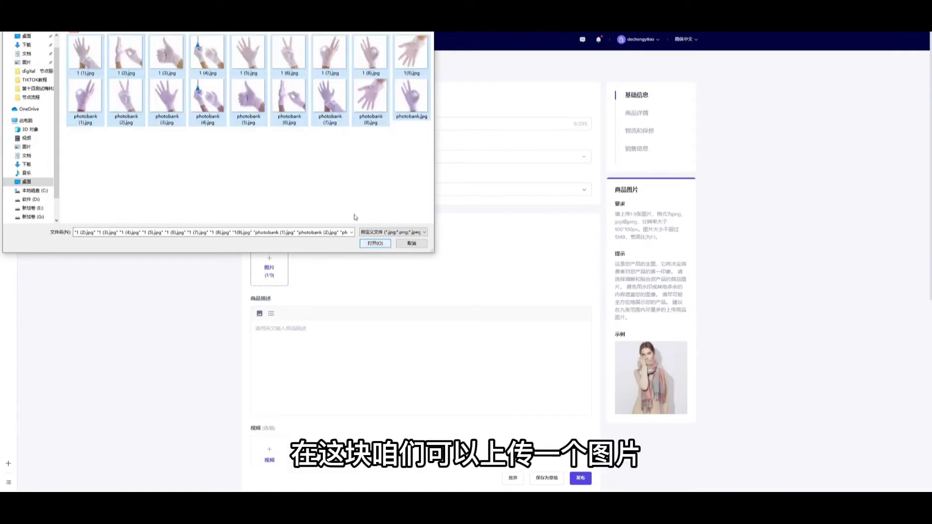
pyautogui.click(373, 242)
# - Upload the nine glove photos 1 (1).jpg through 1(9).jpg as the product images
pyautogui.click(269, 268)
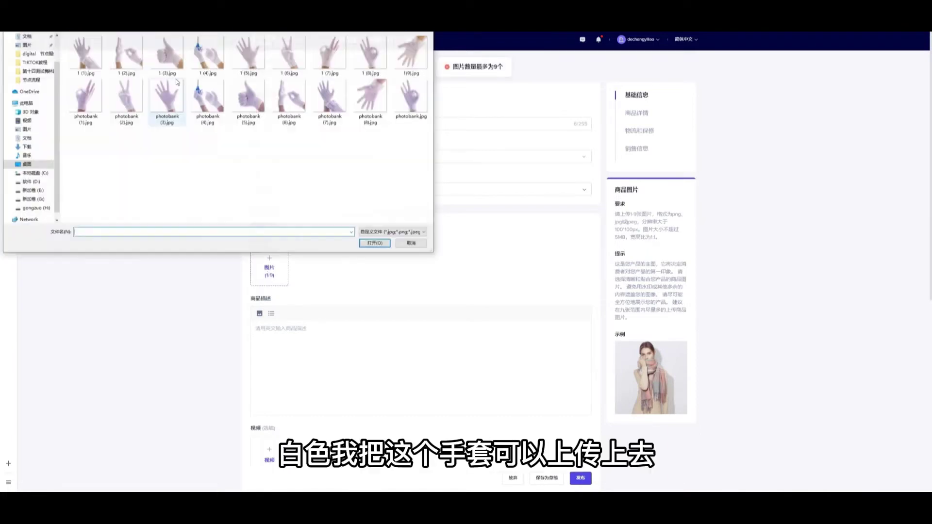
pyautogui.click(79, 65)
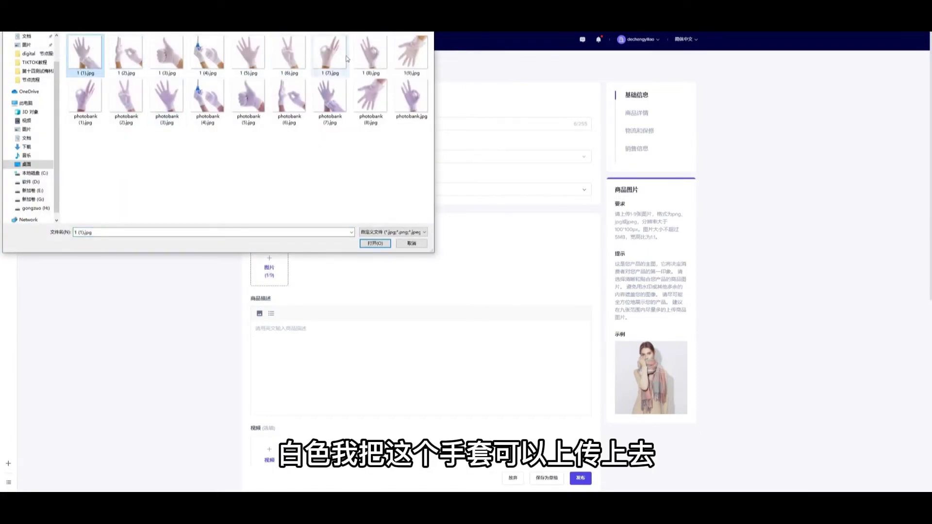
pyautogui.hotkey('ctrl', 'a')
pyautogui.click(375, 243)
pyautogui.scroll(-1, 357, 340)
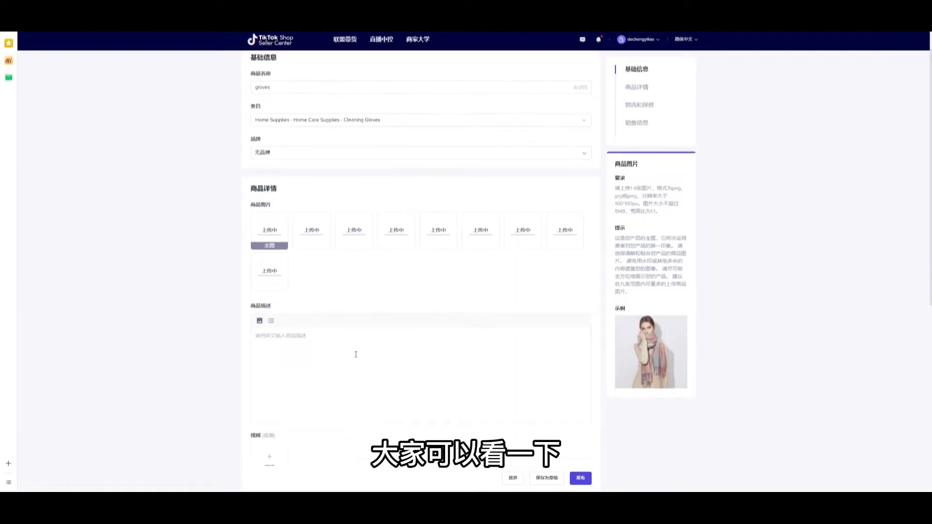
pyautogui.scroll(-1, 338, 346)
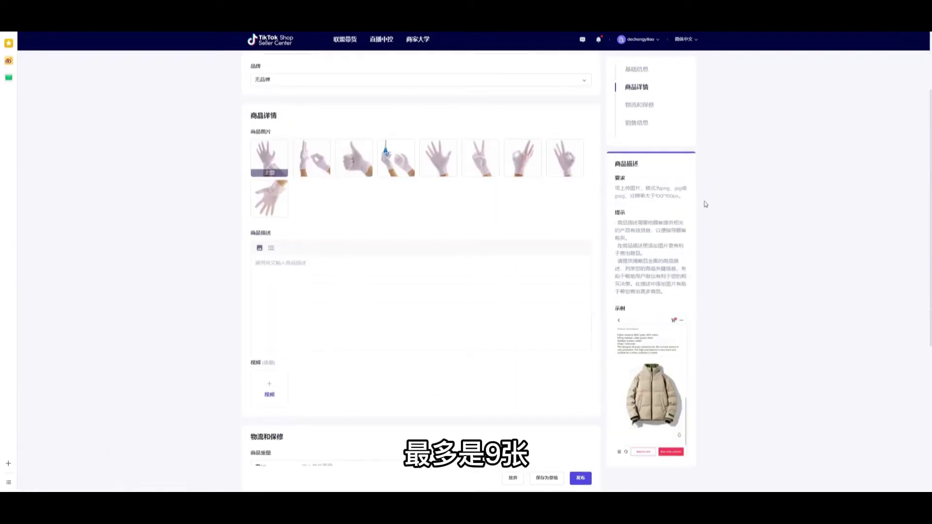
pyautogui.scroll(1, 705, 205)
pyautogui.hotkey('alt', 'a')
pyautogui.click(706, 311)
pyautogui.press('Escape')
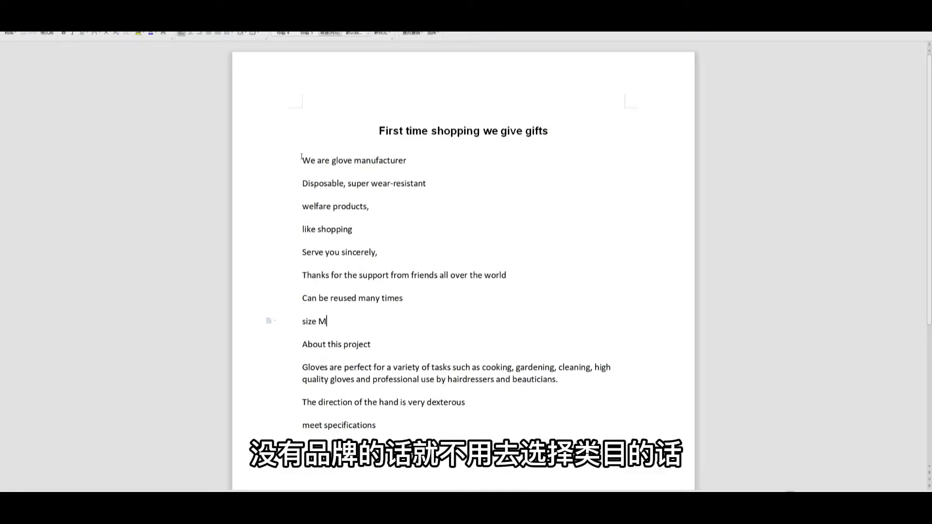
# - Copy the text from "We are glove manufacturer" to "meet specifications" from the Word document into the product description, giving the size as L
pyautogui.moveTo(301, 160); pyautogui.dragTo(520, 425)
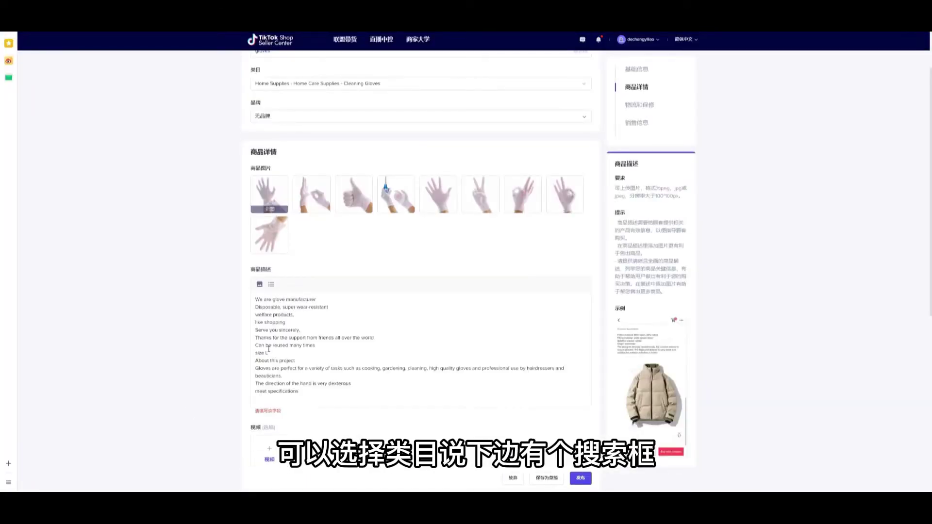
pyautogui.scroll(-2, 449, 376)
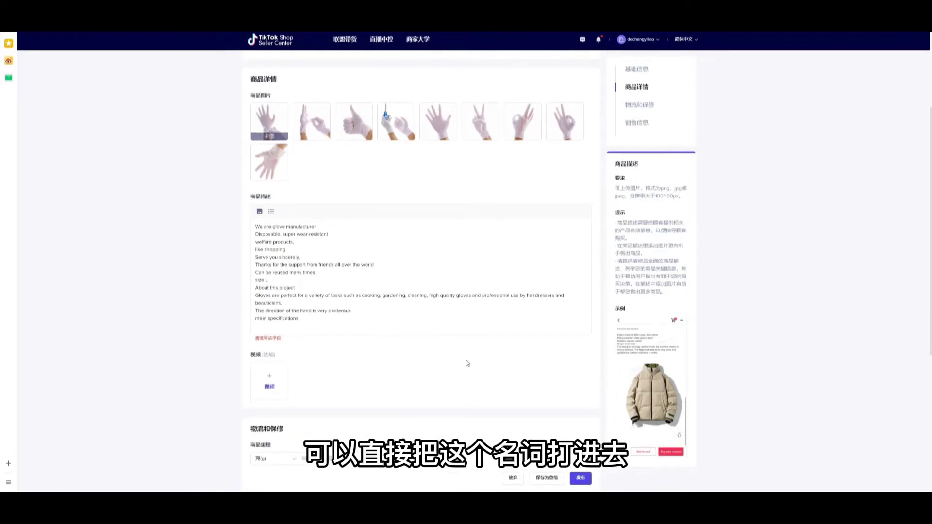
pyautogui.scroll(-1, 401, 364)
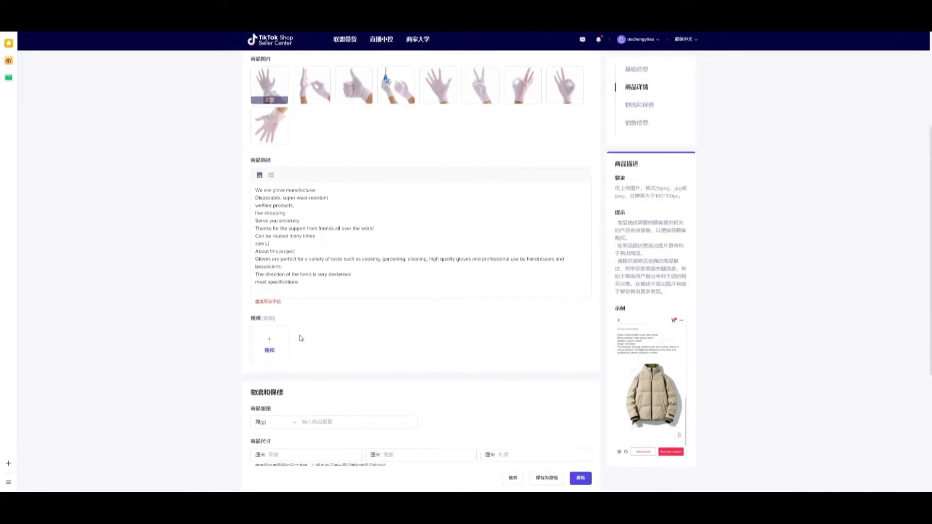
# - Set the product weight to 500 g and the package dimensions to 9 cm high, 15 cm wide and 26 cm long
pyautogui.scroll(-2, 302, 345)
pyautogui.click(313, 349)
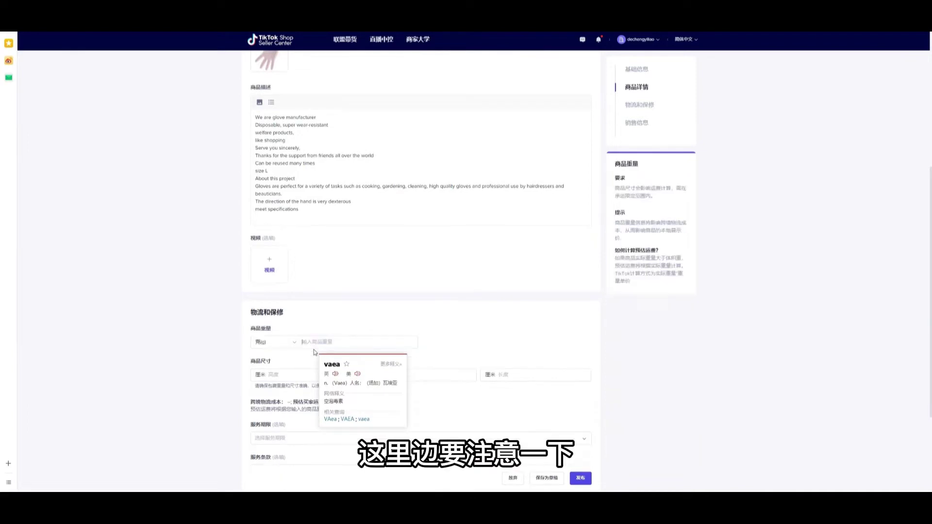
pyautogui.write('600')
pyautogui.click(320, 377)
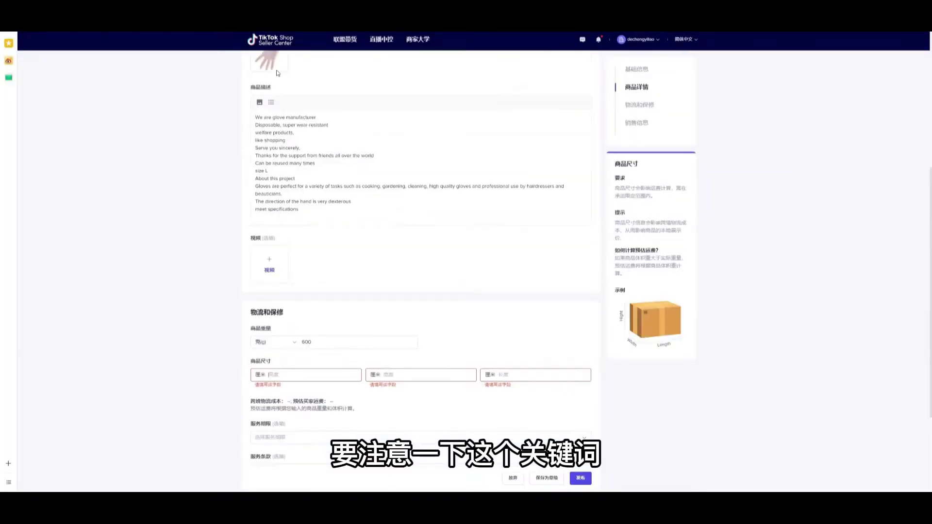
pyautogui.moveTo(312, 342); pyautogui.dragTo(293, 345)
pyautogui.write('500')
pyautogui.click(299, 375)
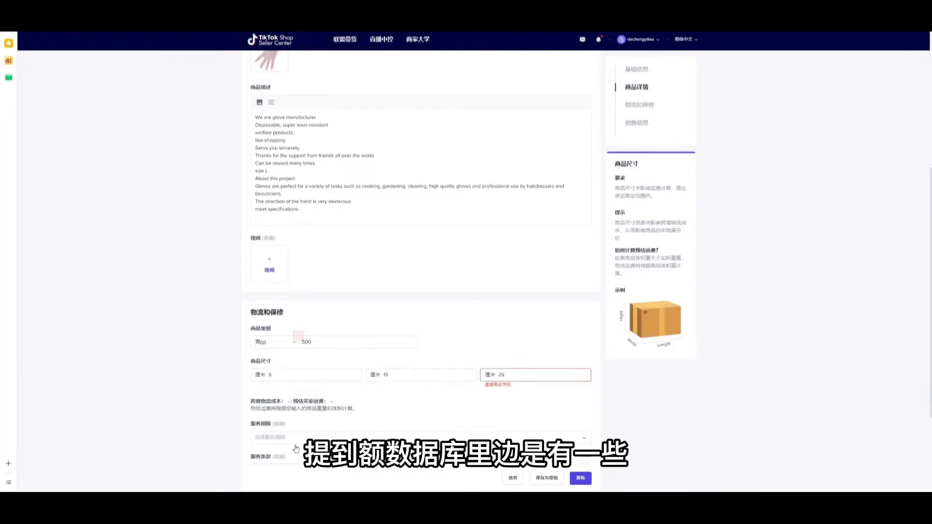
# - Set the product's service period (服务期限) to 2 weeks and go to the service terms (服务条款)
pyautogui.scroll(-1, 296, 448)
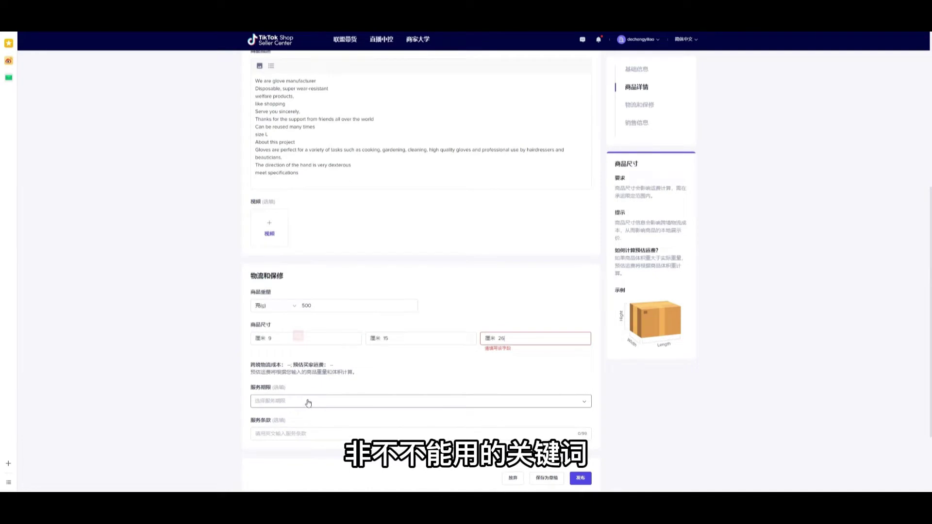
pyautogui.click(308, 402)
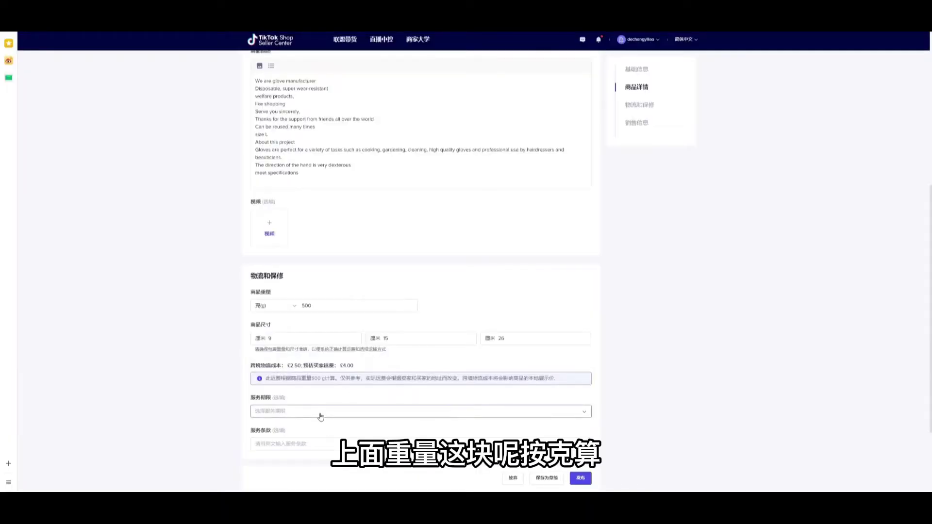
pyautogui.click(320, 416)
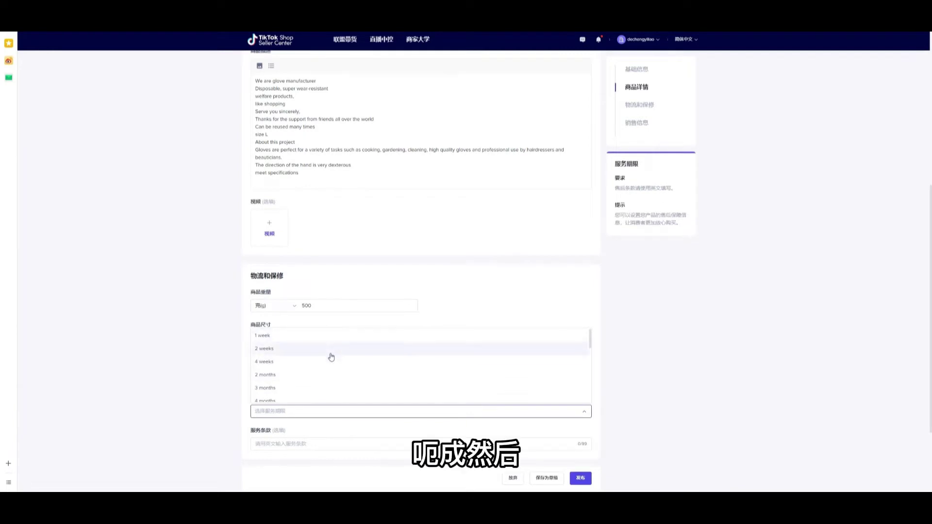
pyautogui.click(334, 348)
pyautogui.click(388, 444)
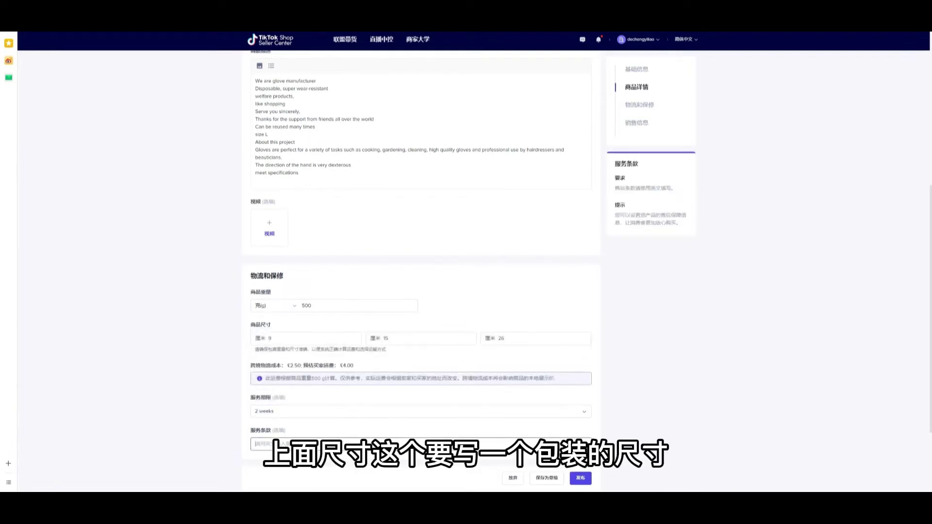
# - Try adding an option (添加选项) to the sales attribute in the sales information section
pyautogui.scroll(-2, 388, 436)
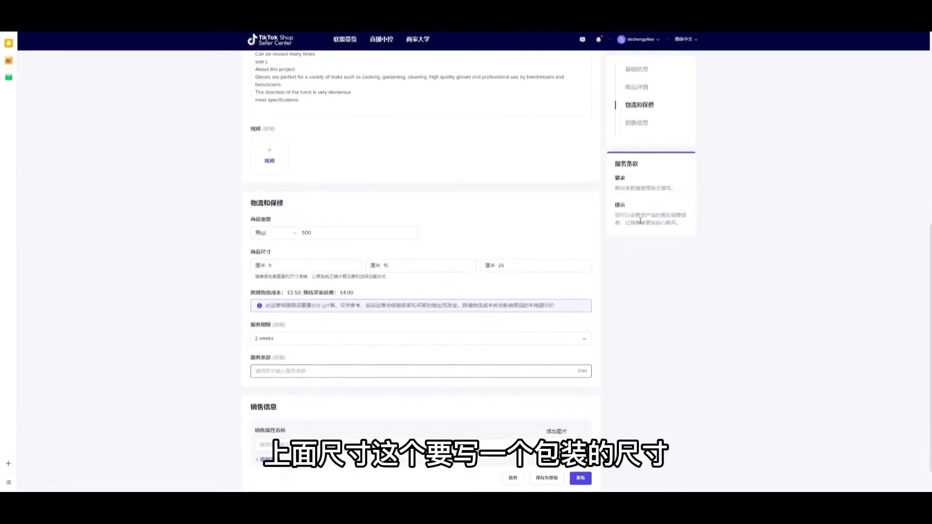
pyautogui.click(267, 460)
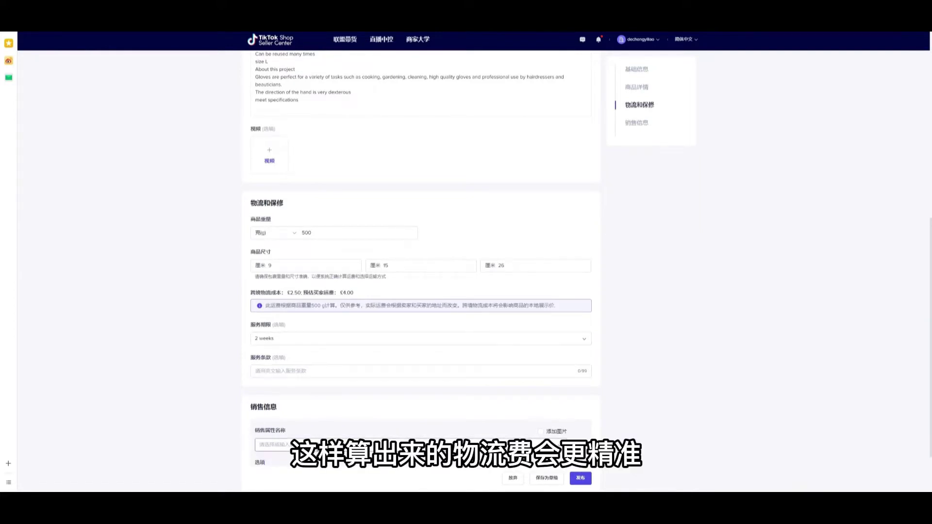
pyautogui.scroll(-2, 330, 407)
pyautogui.click(577, 412)
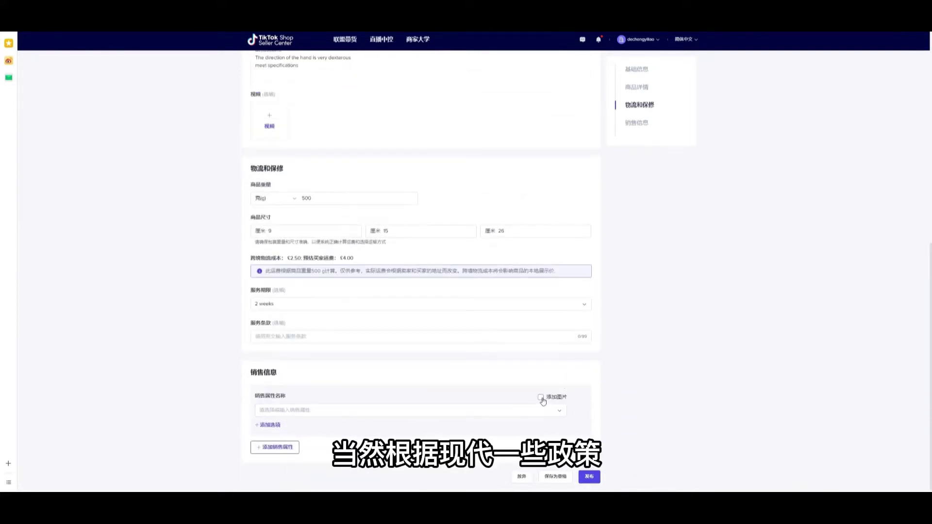
# - Switch to Google Translate and replace the source text with 可以留言 for translation into English
pyautogui.click(490, 340)
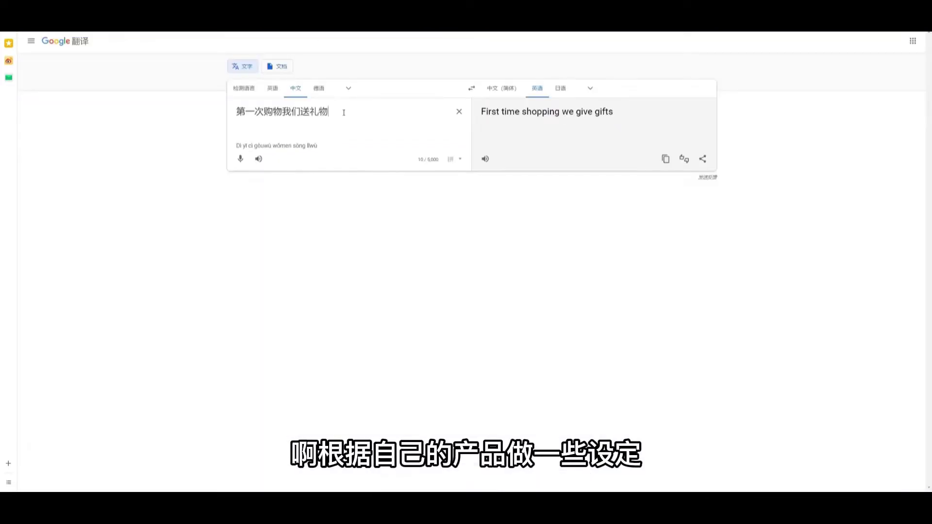
pyautogui.hotkey('ctrl', 'a')
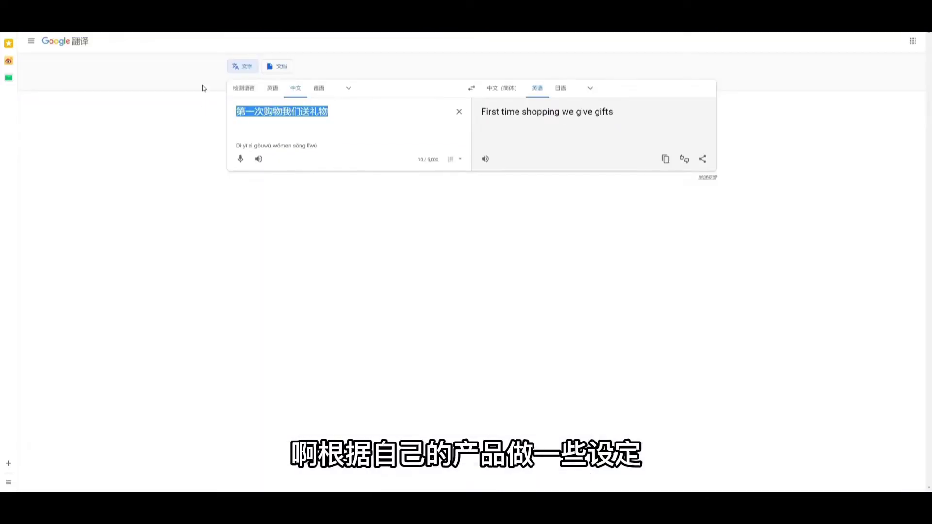
pyautogui.press('BackSpace')
pyautogui.press('BackSpace')
pyautogui.press('BackSpace')
pyautogui.press('BackSpace')
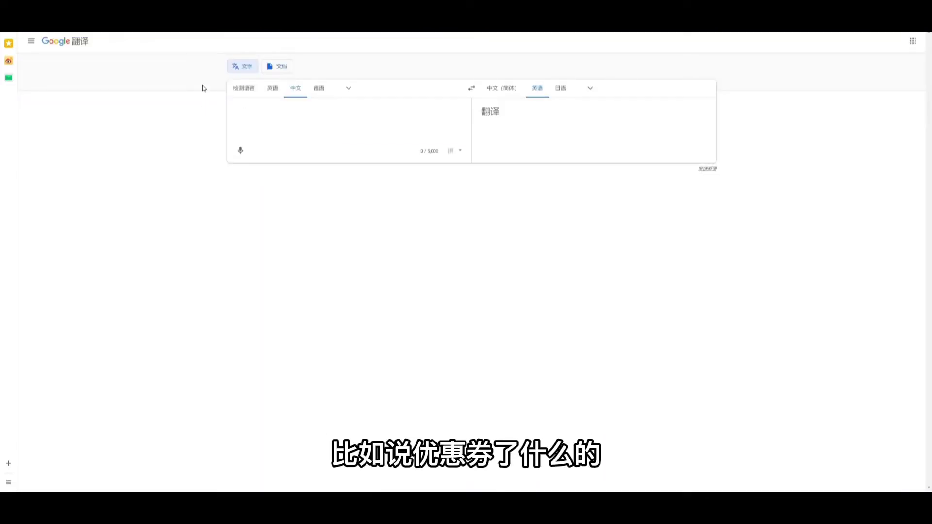
pyautogui.write('keyi')
pyautogui.press('space')
pyautogui.write('liuu')
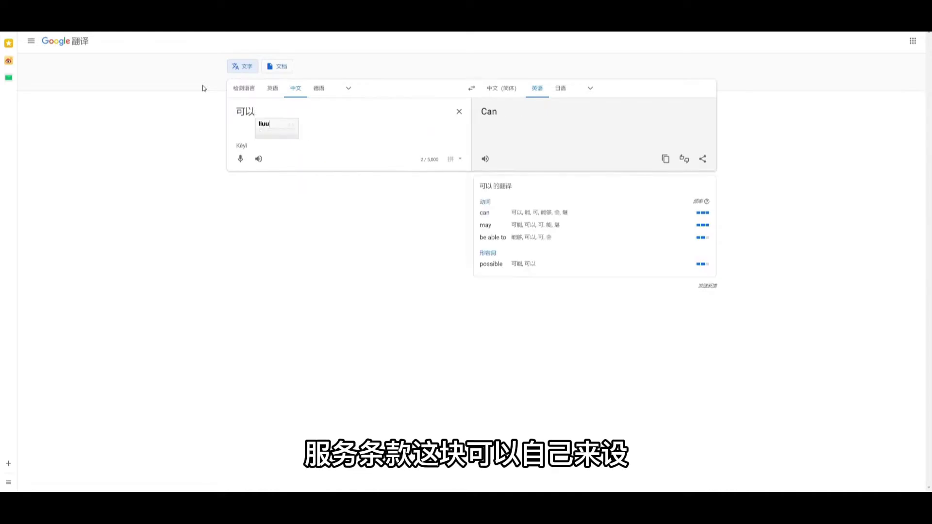
pyautogui.write('an')
pyautogui.press('space')
# - Copy the English translation from Google Translate into the product's service terms (服务条款) as "Can leave a message"
pyautogui.click(471, 89)
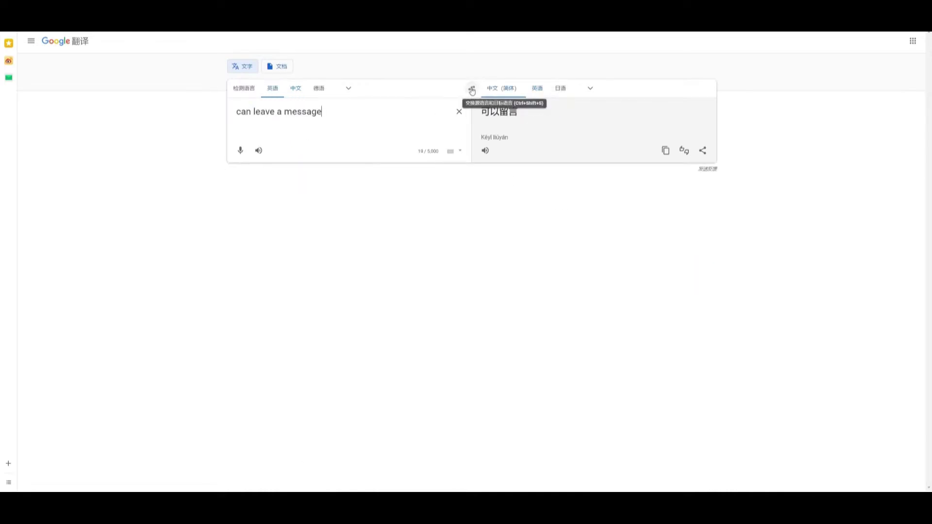
pyautogui.click(471, 89)
pyautogui.moveTo(585, 117); pyautogui.dragTo(483, 112)
pyautogui.click(606, 129)
pyautogui.moveTo(605, 129); pyautogui.dragTo(482, 119)
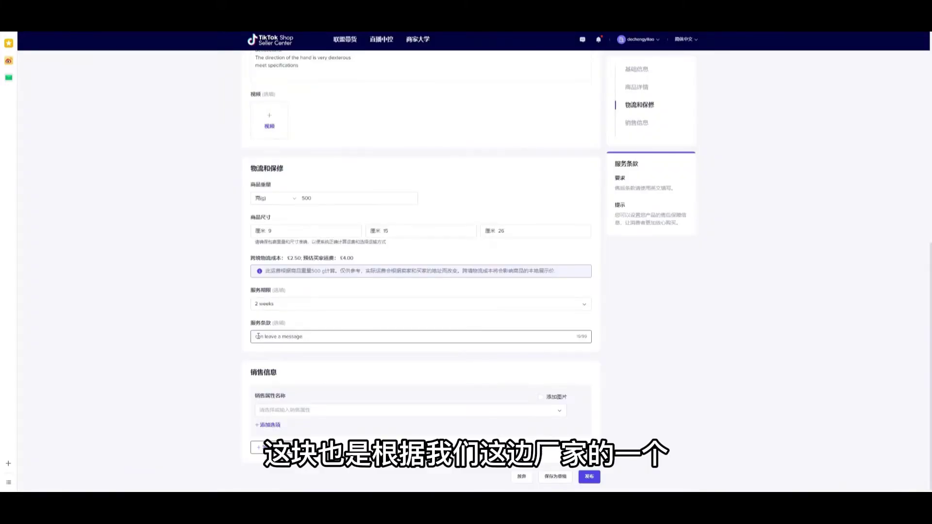
# - Choose Colour as the sales attribute name (销售属性名称) and try publishing the product
pyautogui.click(360, 411)
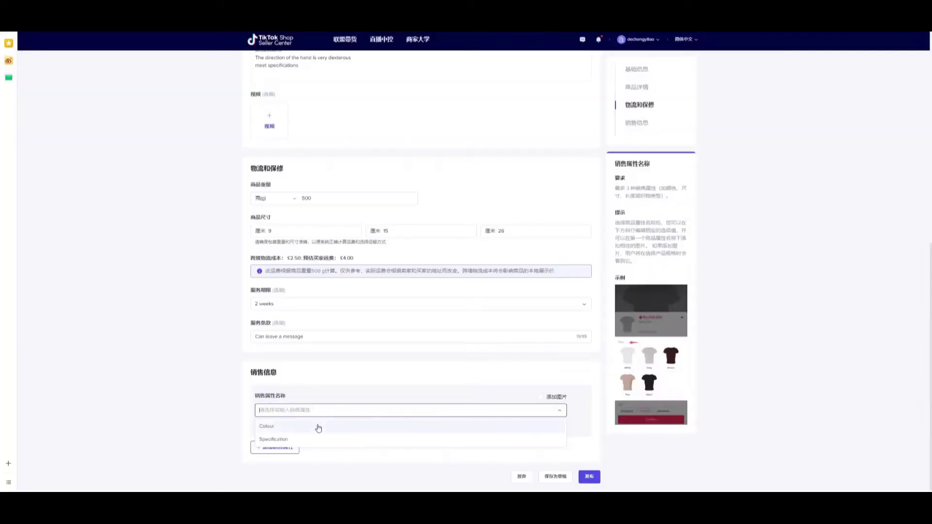
pyautogui.click(318, 427)
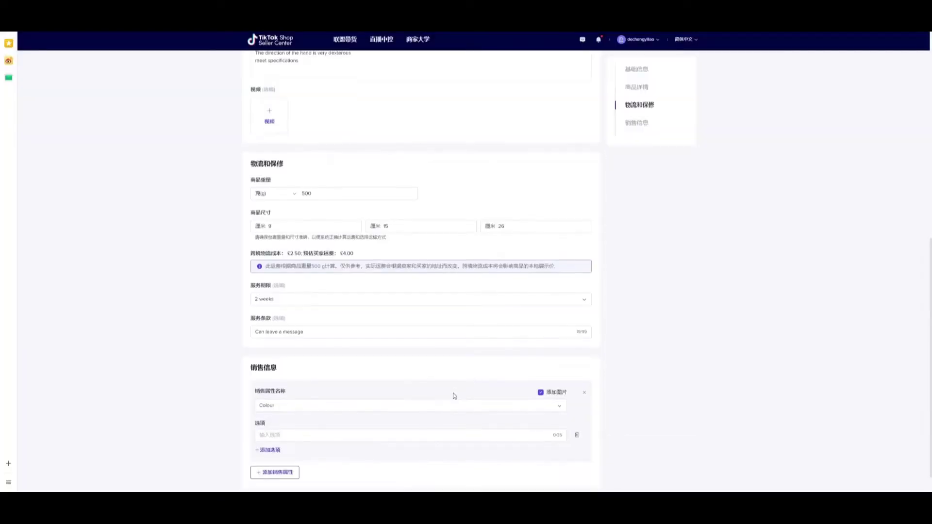
pyautogui.scroll(-1, 351, 398)
pyautogui.scroll(5, 600, 370)
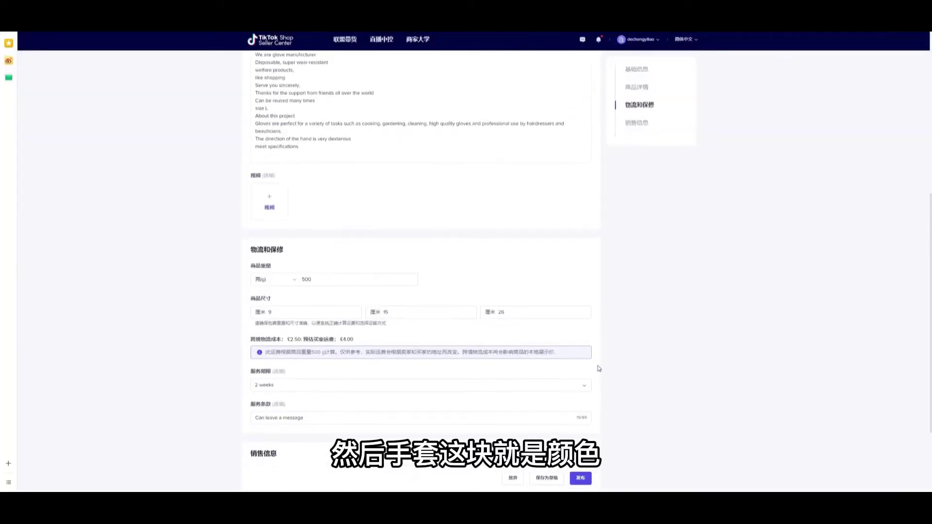
pyautogui.scroll(-5, 604, 361)
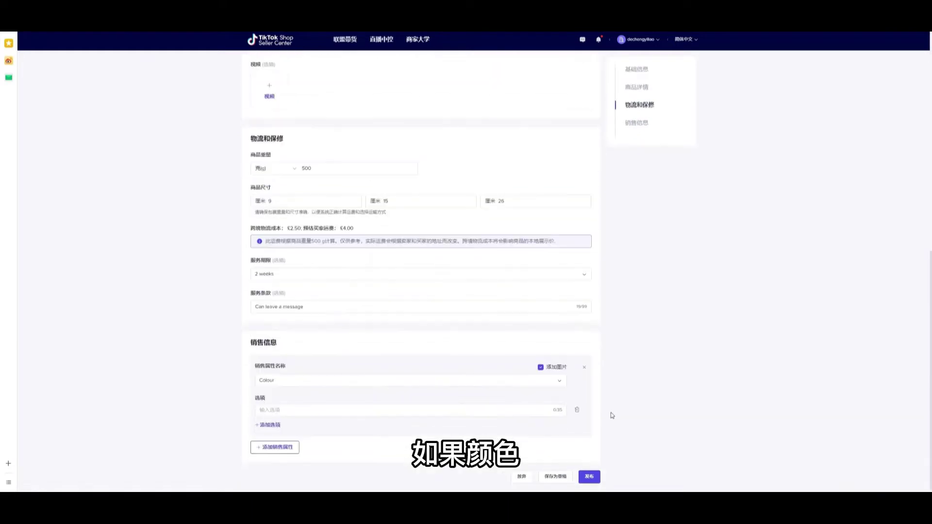
pyautogui.click(595, 476)
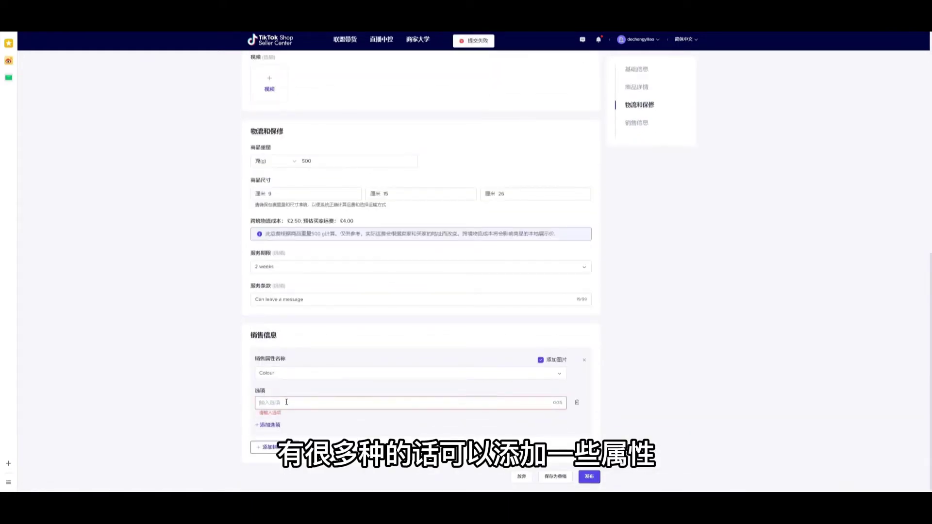
# - Enter white as the Colour option and upload the glove photo 1 (1).jpg as its image
pyautogui.write('whit')
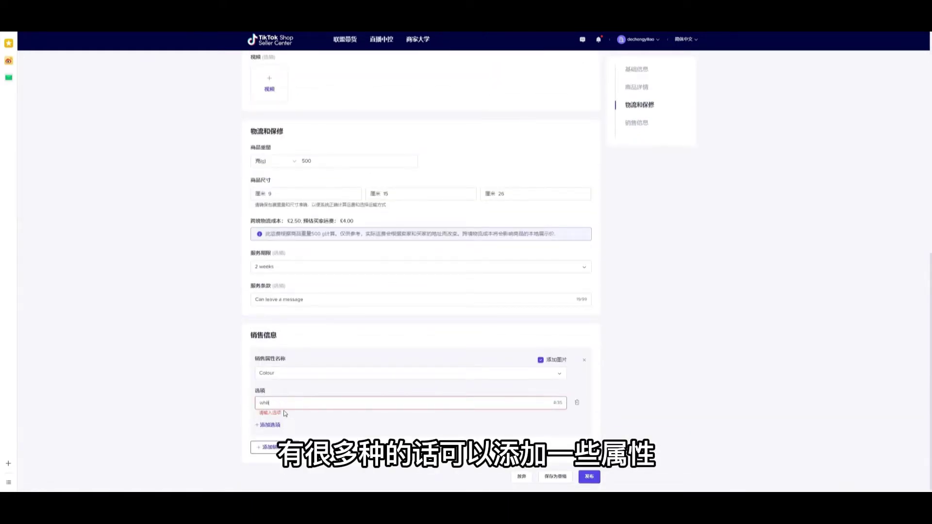
pyautogui.write('e')
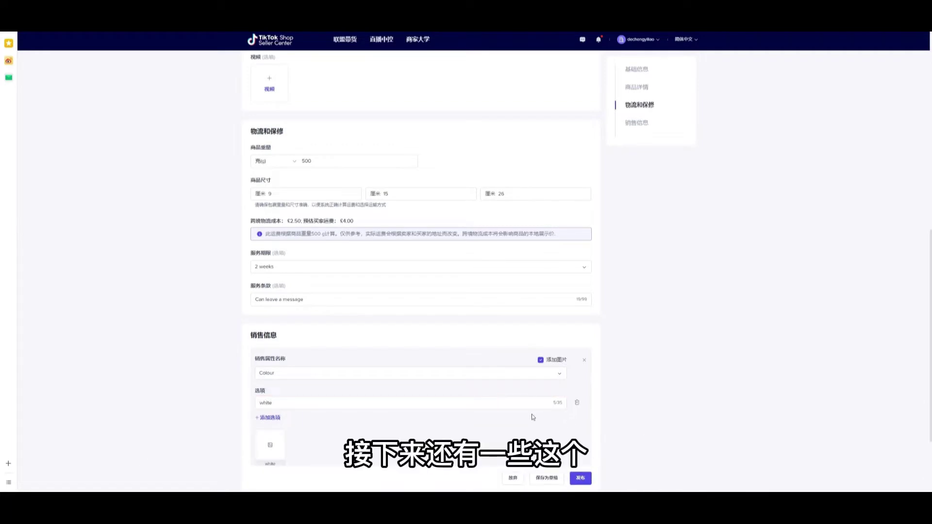
pyautogui.scroll(-2, 532, 414)
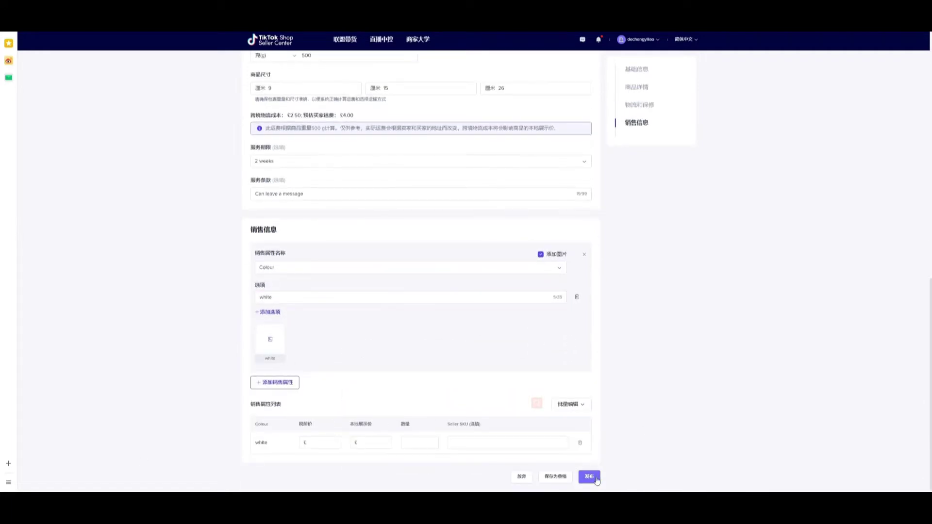
pyautogui.click(270, 352)
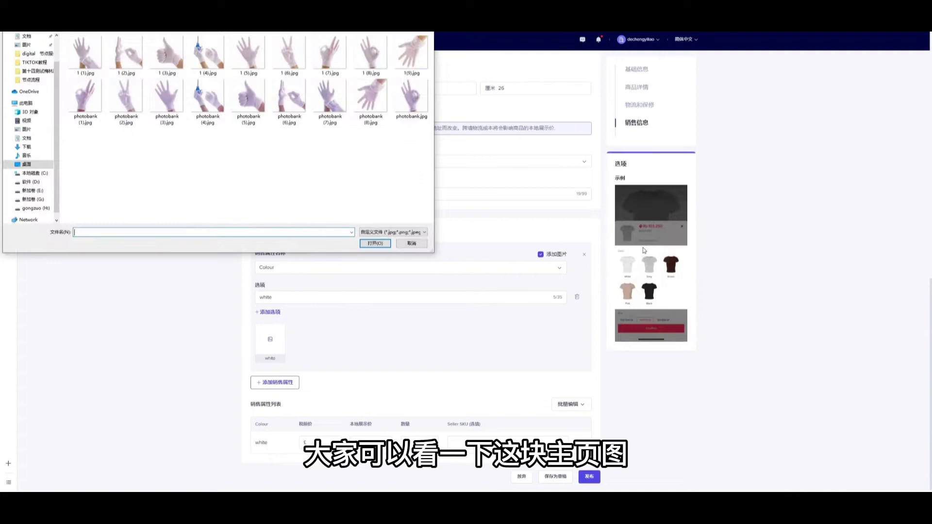
pyautogui.doubleClick(98, 59)
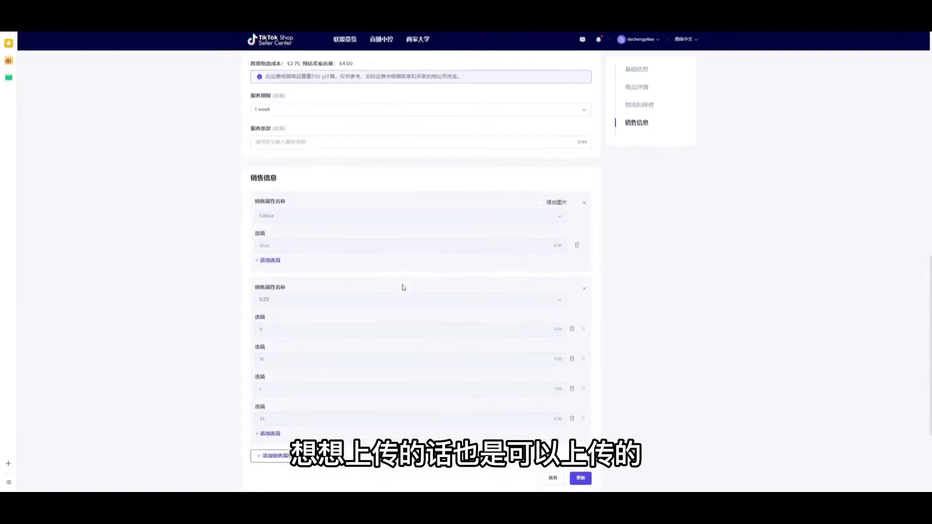
# - Set the white variant's pre-tax price (税前价) to £1.9 and its quantity to 100, and publish the product
pyautogui.scroll(-3, 403, 288)
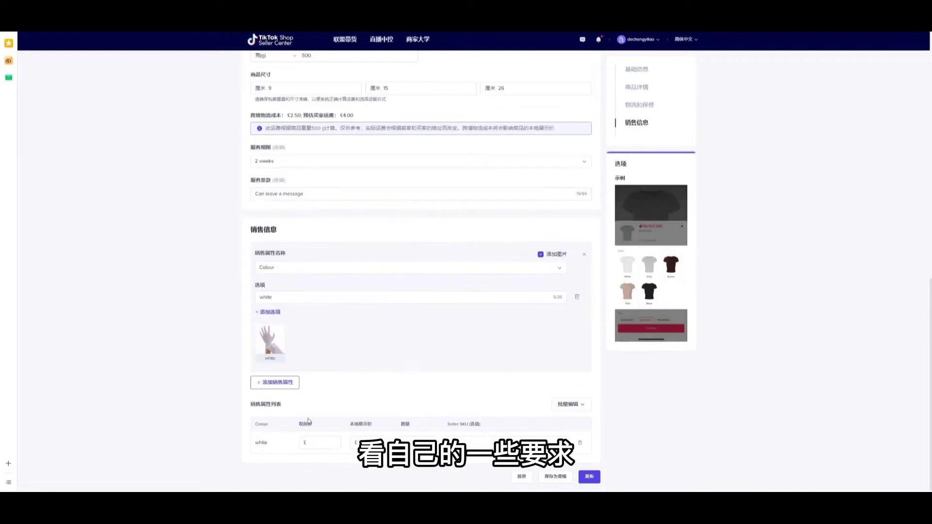
pyautogui.click(320, 439)
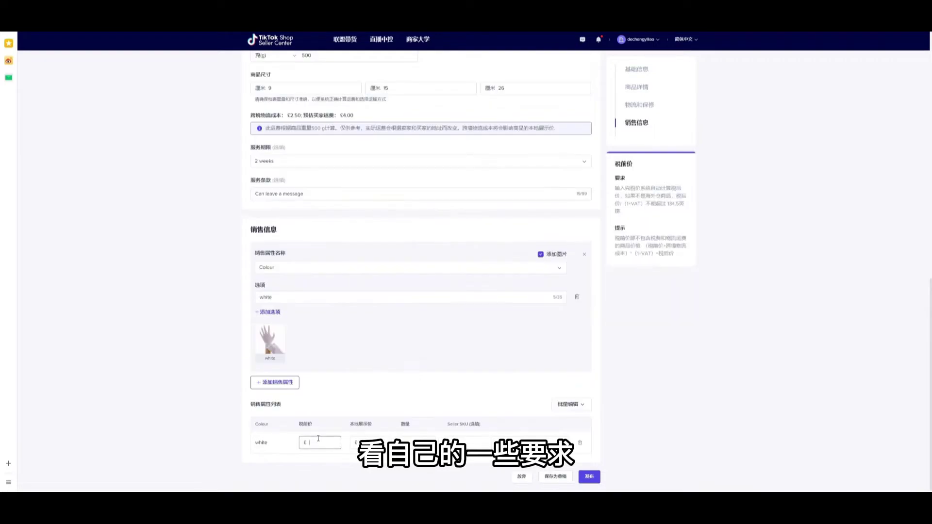
pyautogui.write('19')
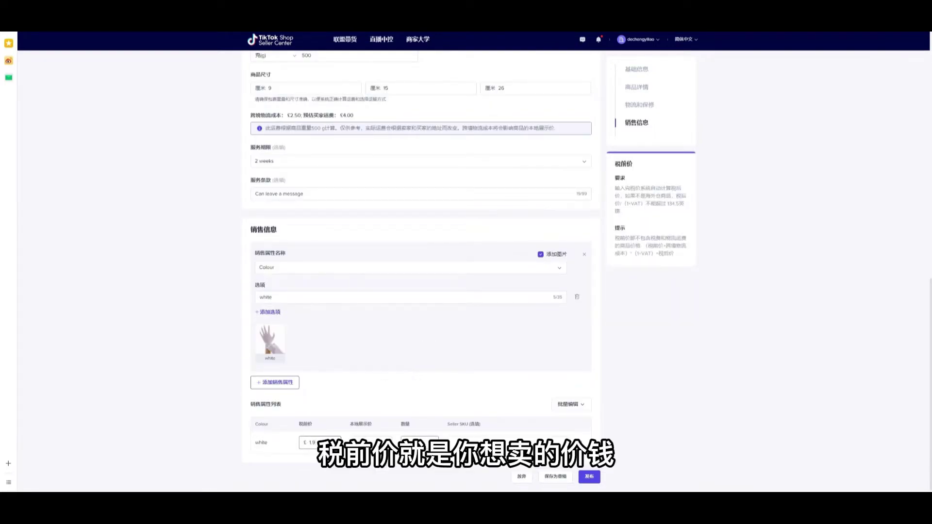
pyautogui.click(420, 443)
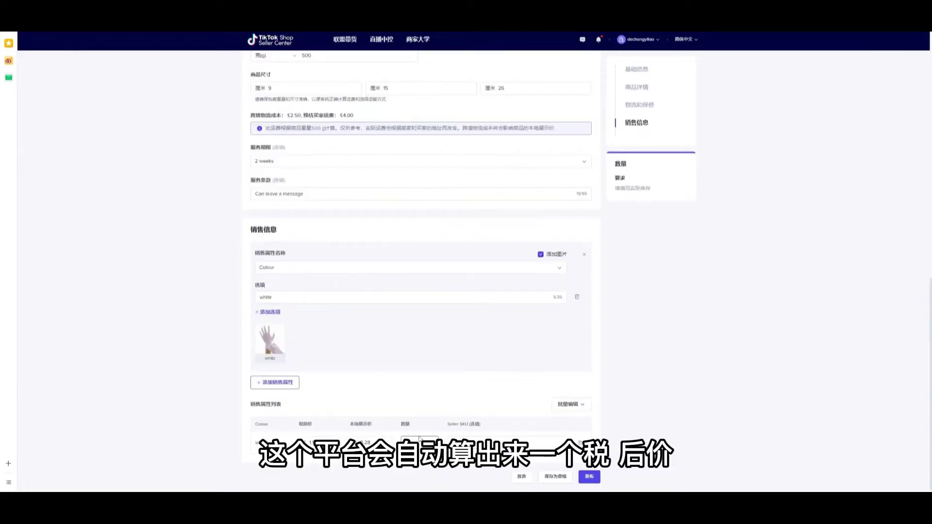
pyautogui.click(587, 476)
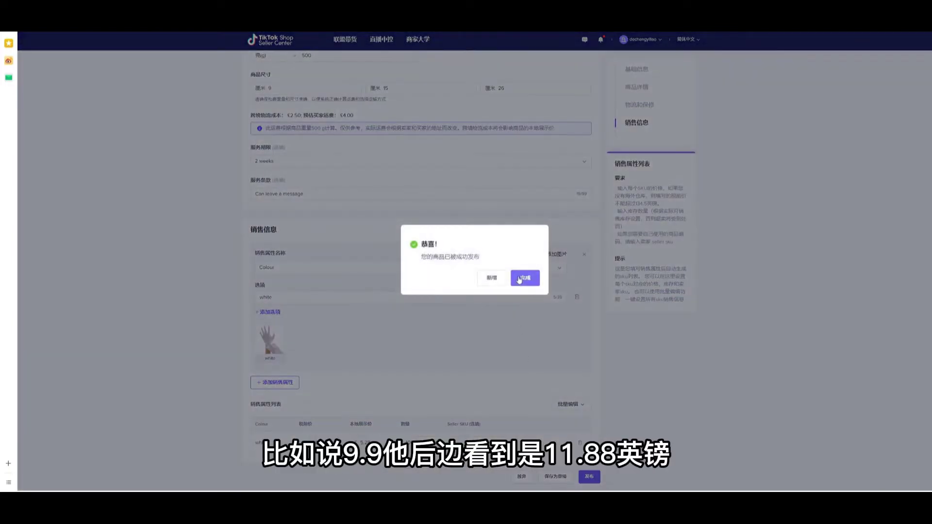
pyautogui.click(525, 277)
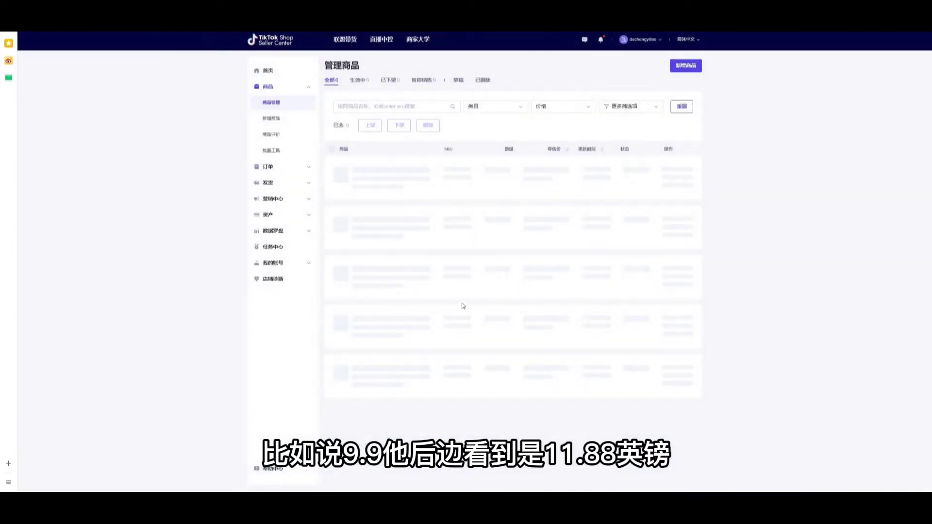
# - Capture a screenshot of the header and the new gloves product's row in the product list
pyautogui.hotkey('ctrl', 'alt', 'a')
pyautogui.moveTo(322, 141); pyautogui.dragTo(759, 187)
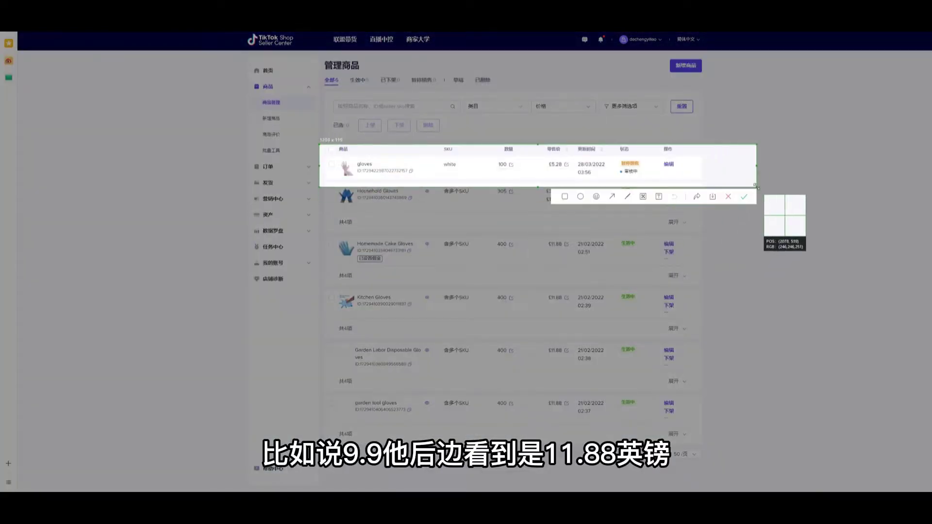
pyautogui.click(744, 193)
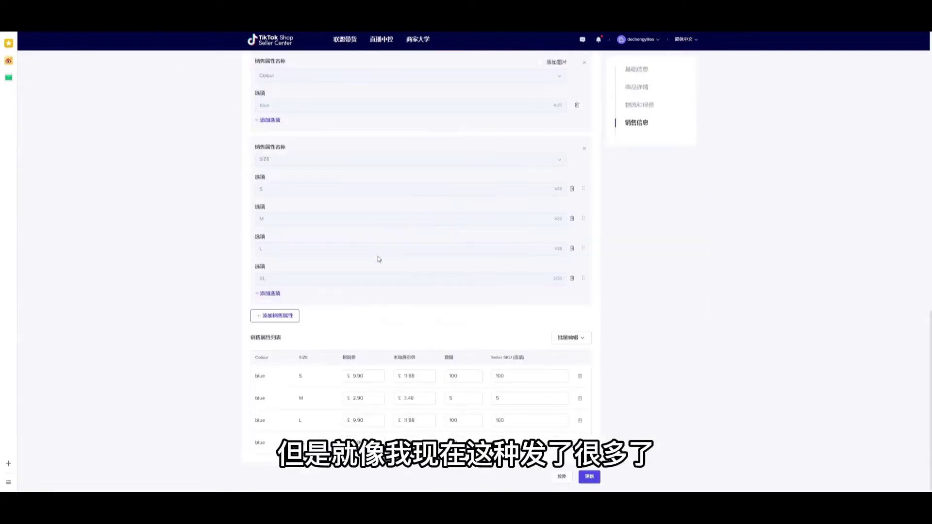
# - Run a screenshot translation on the requirements and tips for the sales attribute list (销售属性列表) in the blue gloves listing
pyautogui.click(512, 376)
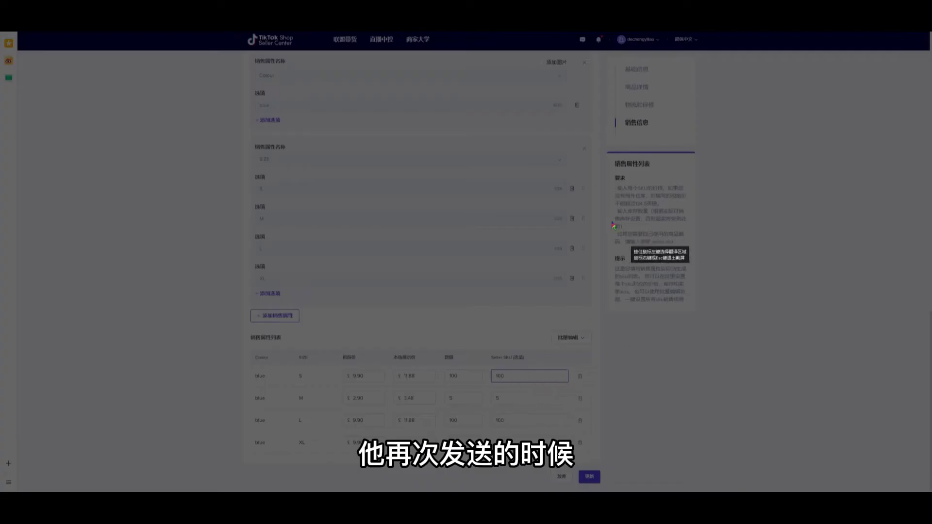
pyautogui.moveTo(593, 175); pyautogui.dragTo(716, 323)
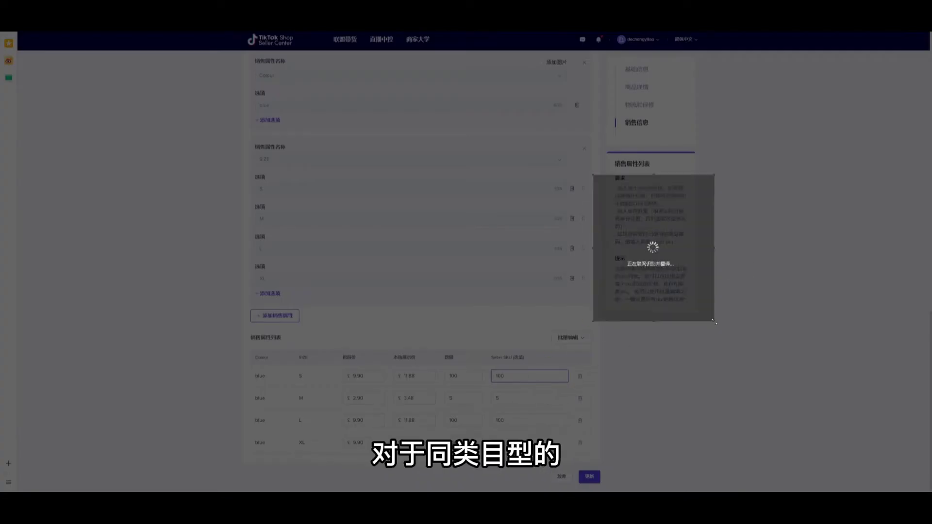
pyautogui.doubleClick(627, 267)
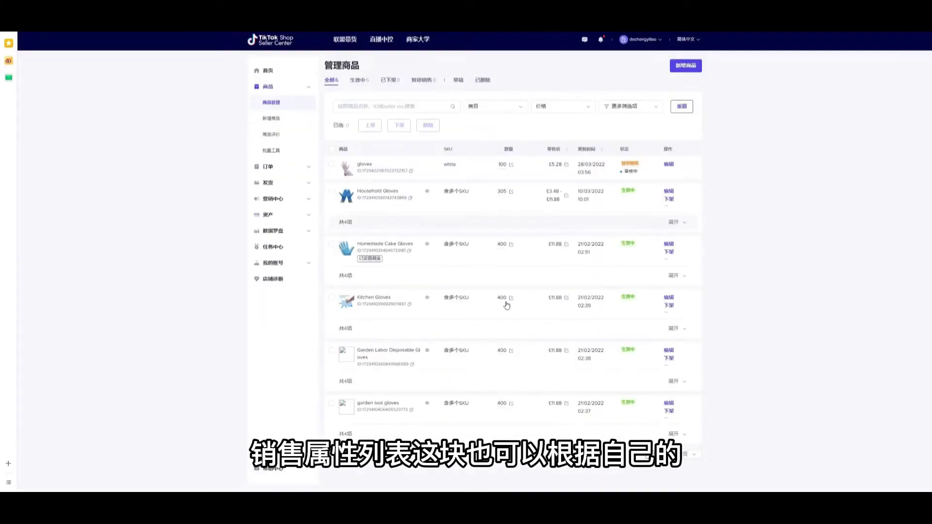
# - Review the live products (生效中), return to all products (全部), and expand and collapse the Household Gloves variants
pyautogui.click(357, 80)
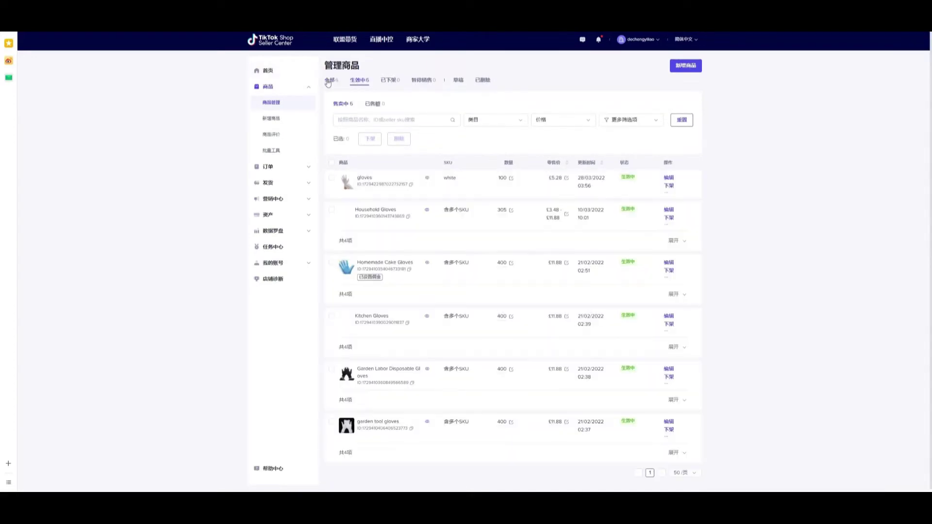
pyautogui.click(331, 80)
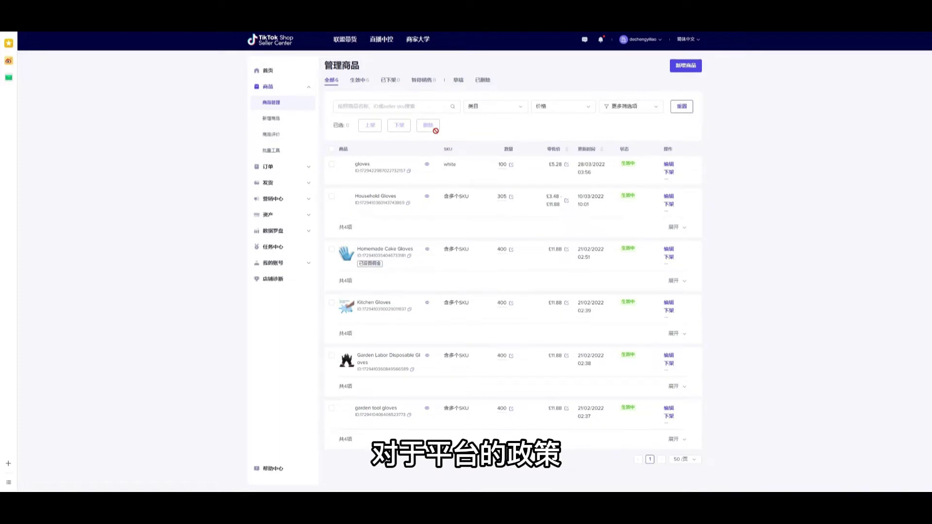
pyautogui.click(349, 230)
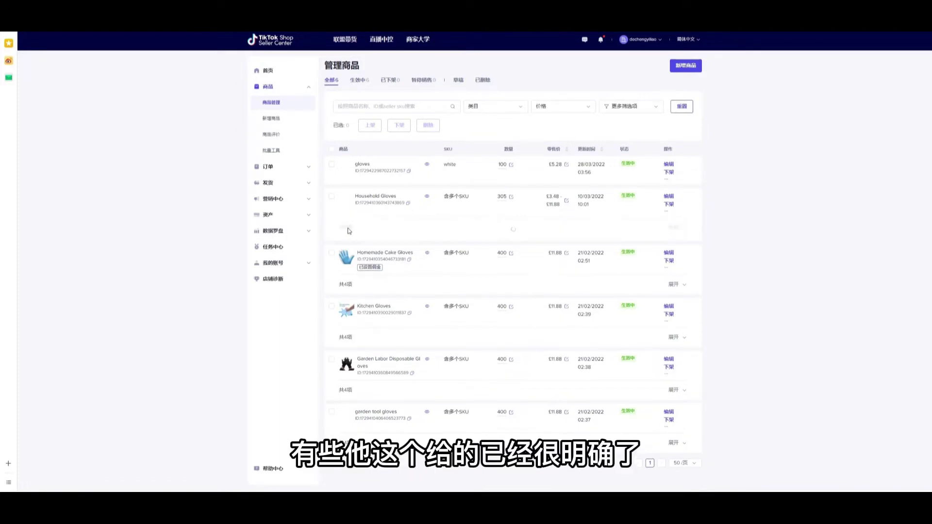
pyautogui.click(348, 230)
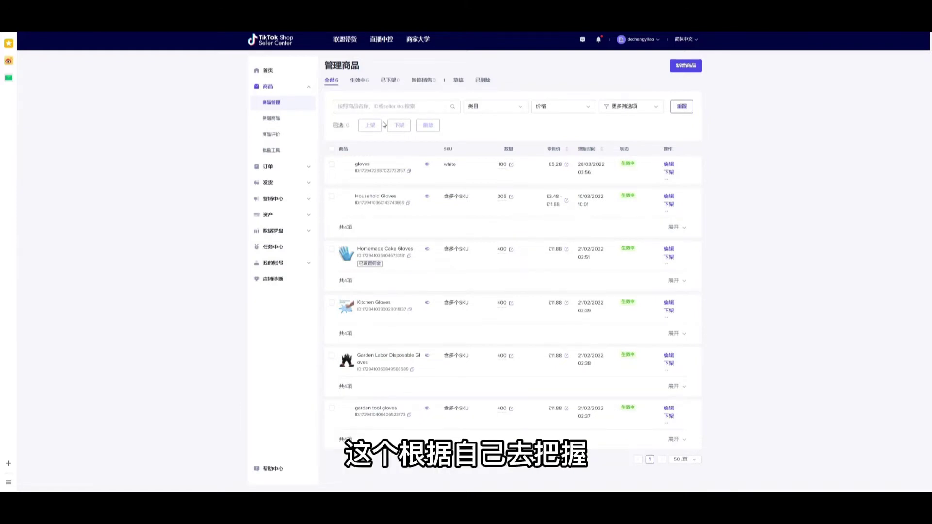
# - Start a new product named food and open the suggestions for its category (类目)
pyautogui.click(274, 119)
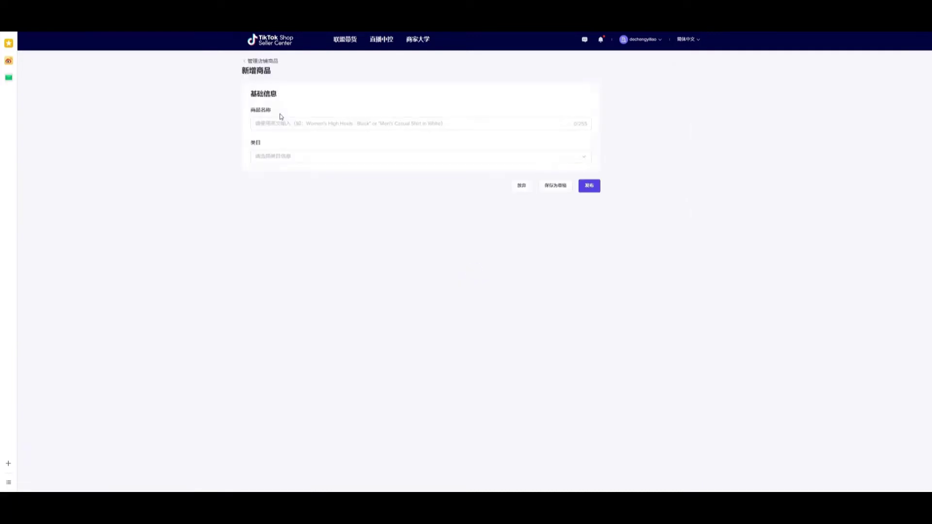
pyautogui.click(284, 124)
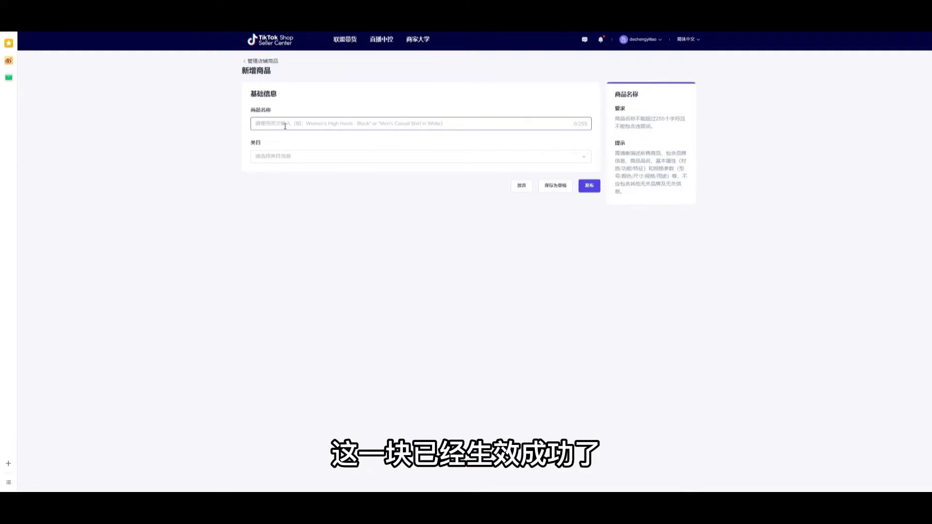
pyautogui.write('food')
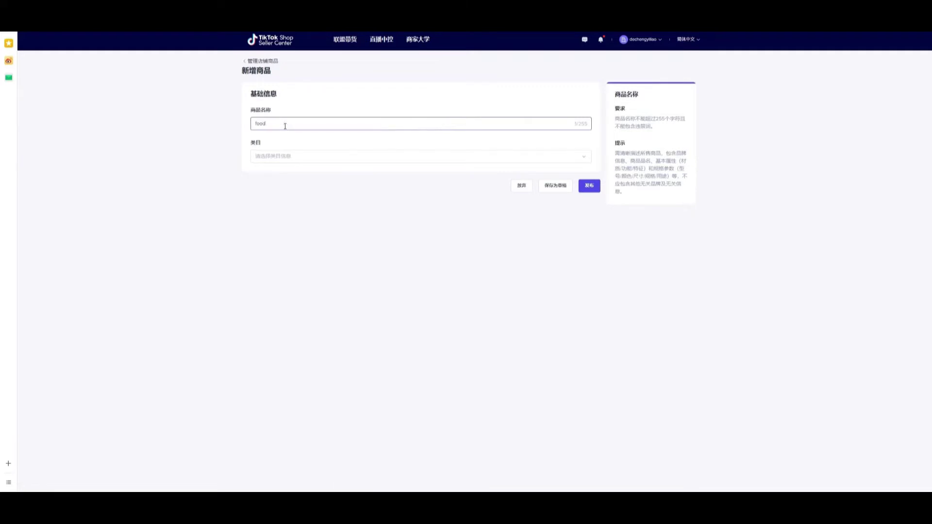
pyautogui.click(283, 156)
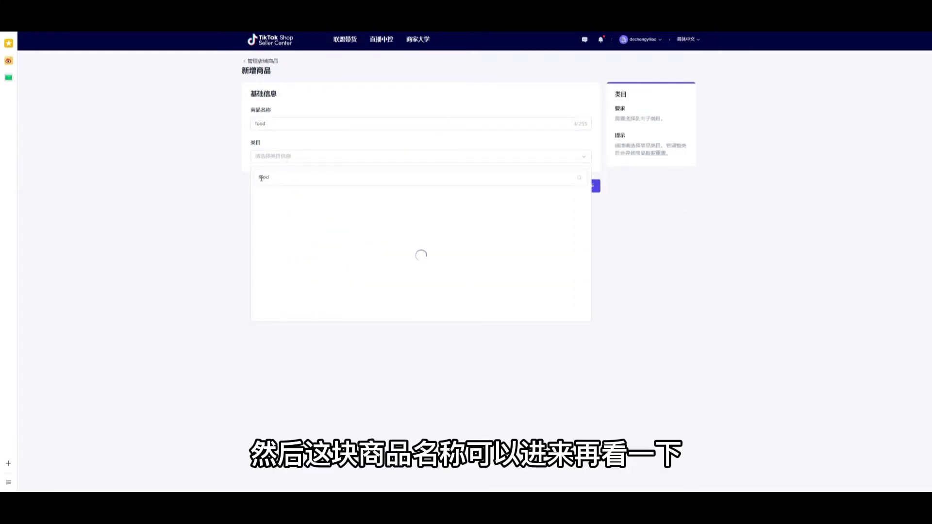
# - Run a screenshot translation on the category matches for food, and leave the new product form without saving
pyautogui.hotkey('ctrl', 'alt', 'a')
pyautogui.moveTo(229, 185); pyautogui.dragTo(499, 262)
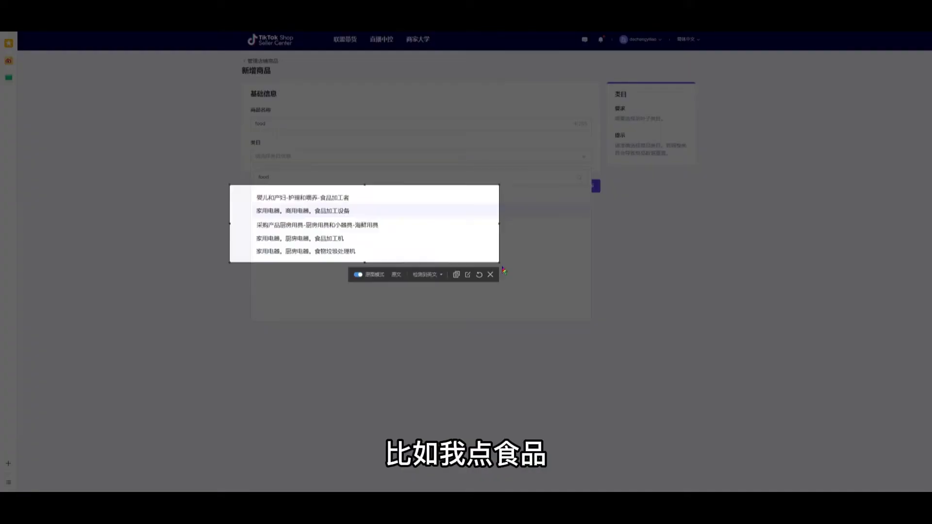
pyautogui.click(455, 275)
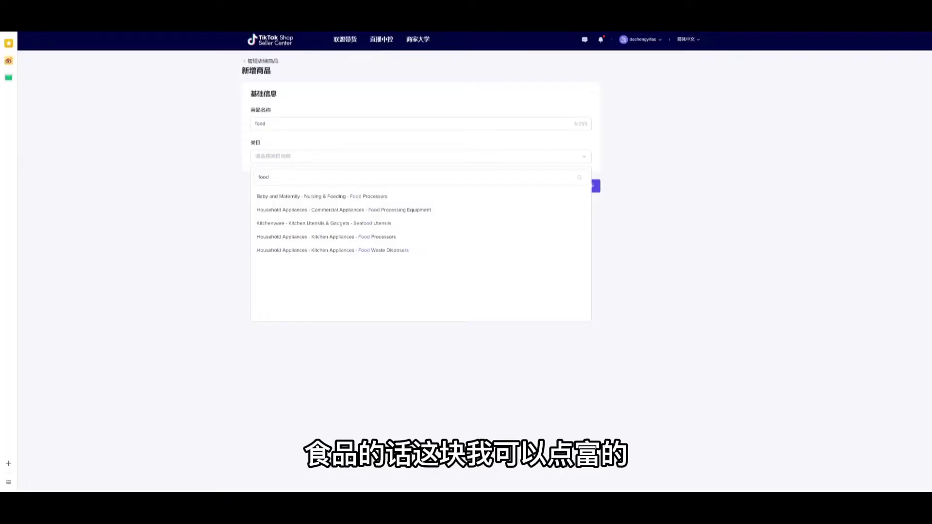
pyautogui.click(240, 62)
pyautogui.click(524, 272)
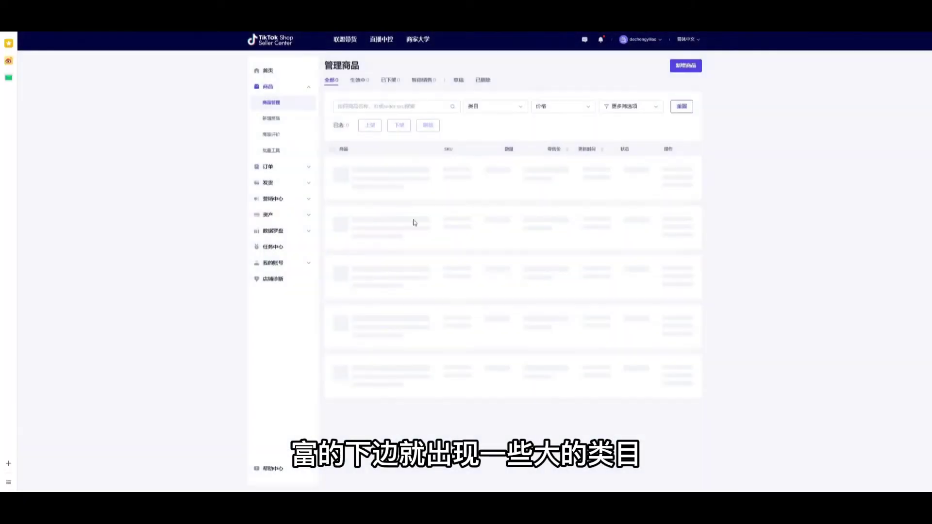
# - Open the product reviews (商品评价) and capture the review filter area in a screenshot selection
pyautogui.click(291, 137)
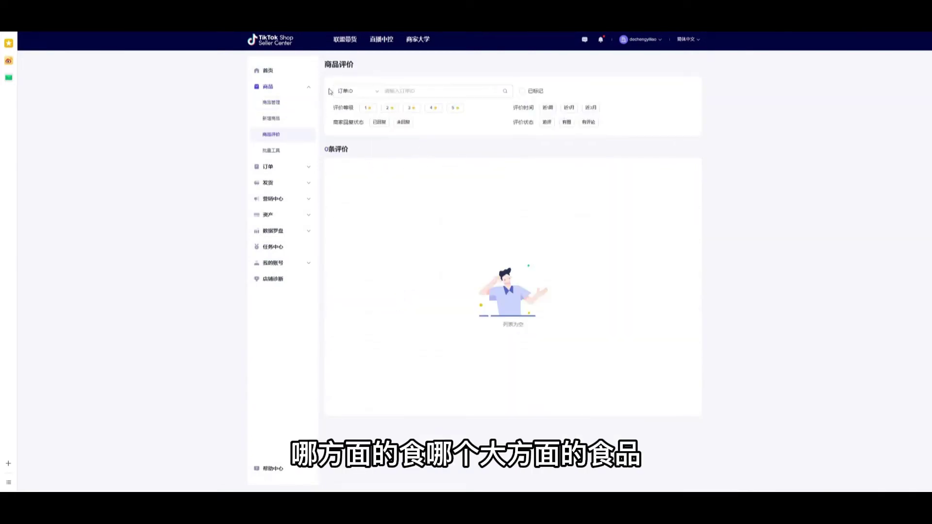
pyautogui.hotkey('alt', 'a')
pyautogui.moveTo(323, 53); pyautogui.dragTo(679, 178)
pyautogui.press('Escape')
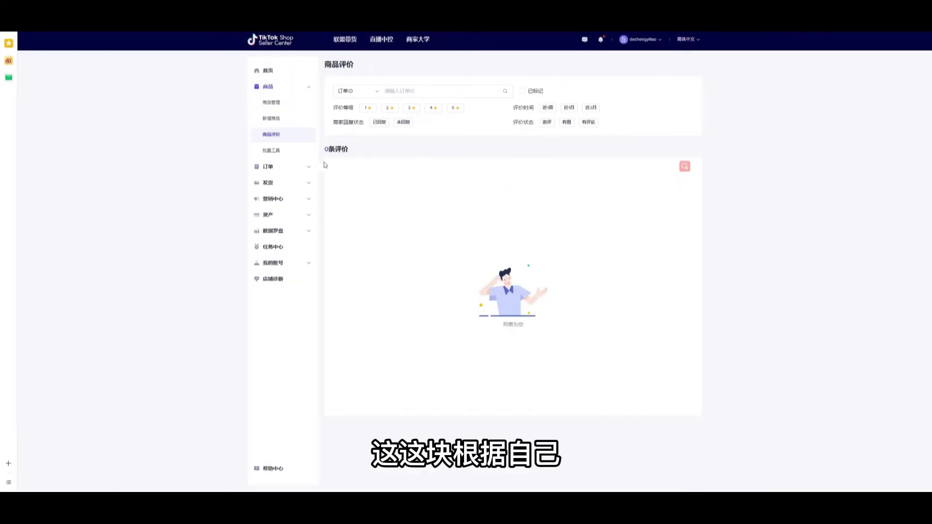
# - Open the batch product publishing tool (批量发布商品) and start a template download
pyautogui.click(270, 150)
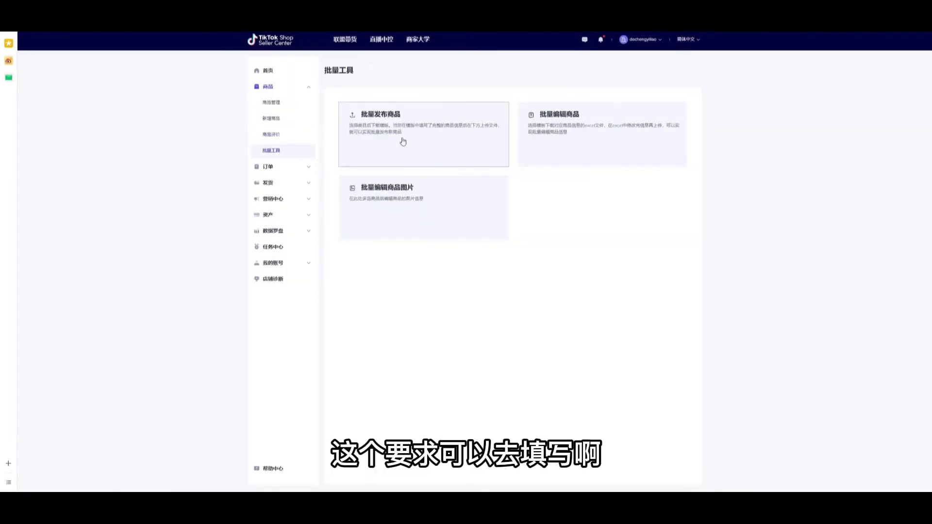
pyautogui.click(401, 140)
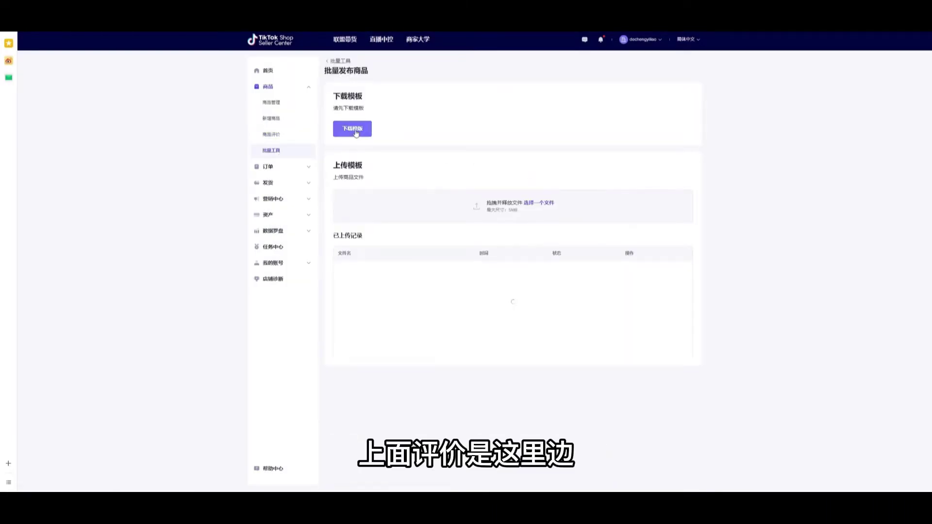
pyautogui.click(352, 127)
pyautogui.click(543, 238)
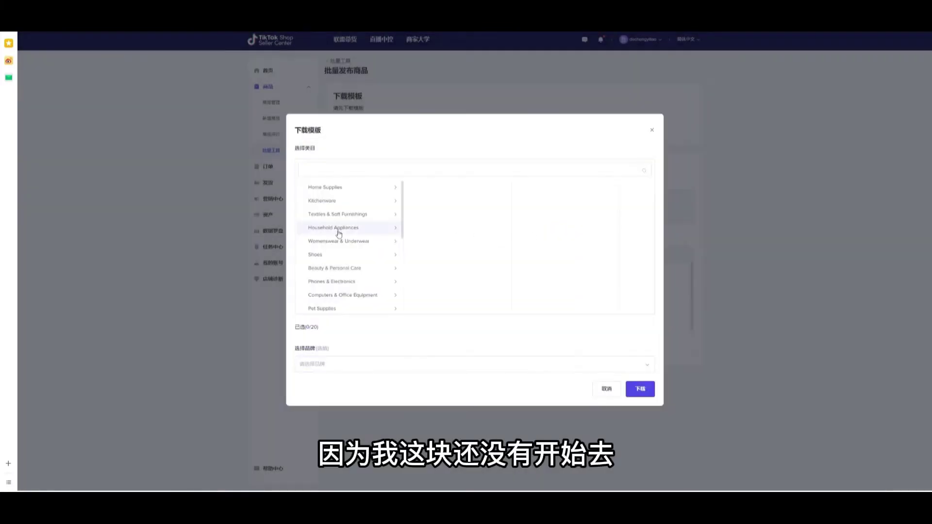
# - Search the template categories for gloves and run a screenshot translation on the matches
pyautogui.click(348, 170)
pyautogui.write('gloves')
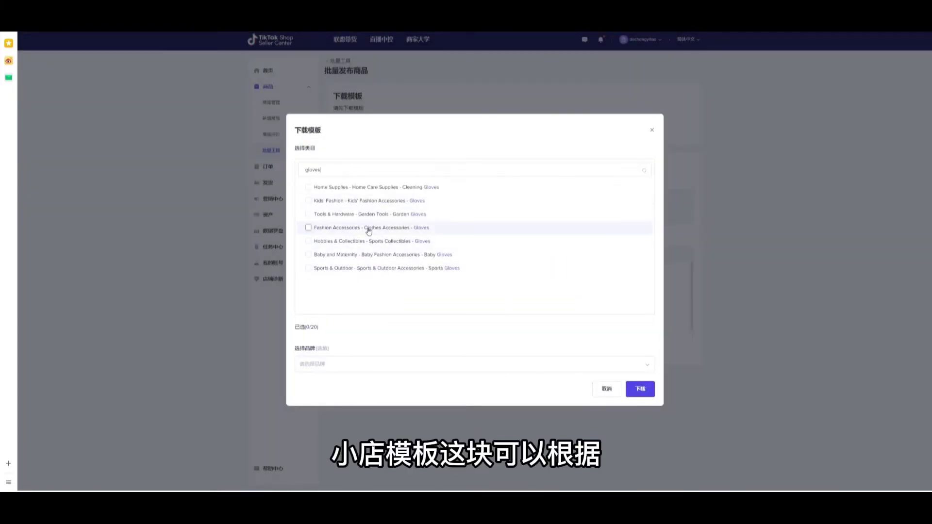
pyautogui.hotkey('ctrl', 'alt', 'd')
pyautogui.moveTo(291, 168); pyautogui.dragTo(532, 286)
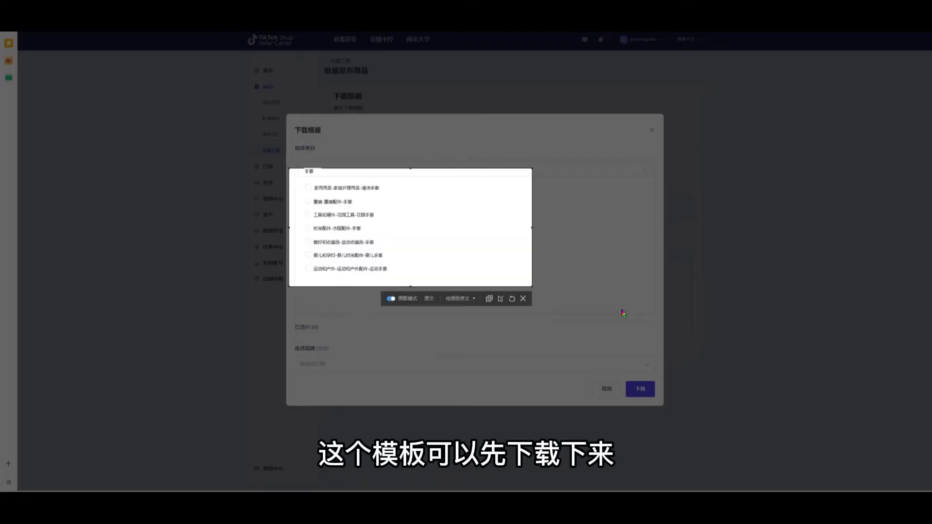
pyautogui.press('Escape')
# - Select Home Supplies - Home Care Supplies - Cleaning Gloves, look through the brand list without choosing one, and download and open the template
pyautogui.click(309, 188)
pyautogui.click(431, 364)
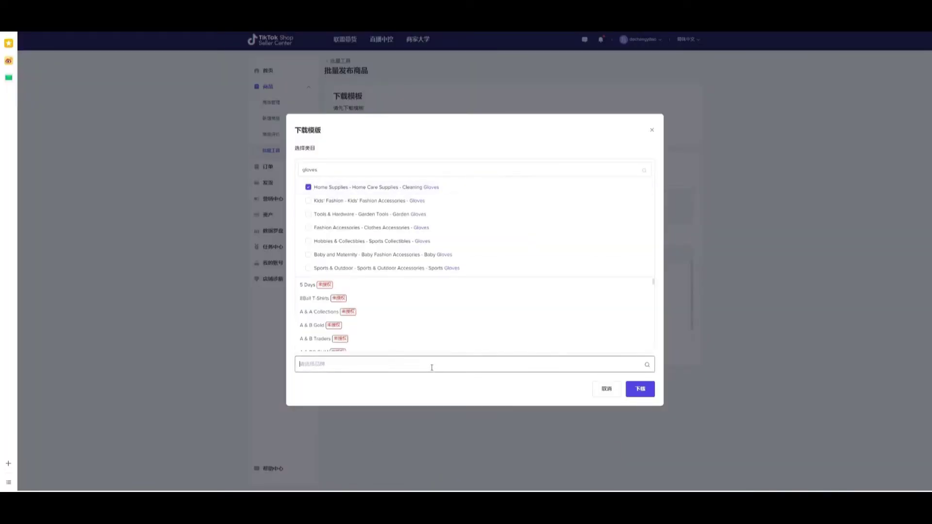
pyautogui.scroll(-10, 407, 331)
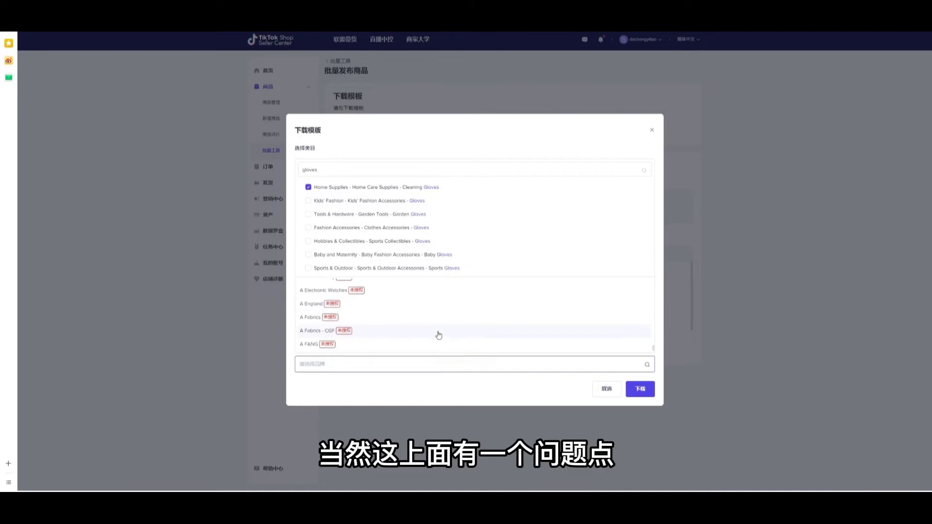
pyautogui.scroll(-5, 439, 335)
pyautogui.click(643, 390)
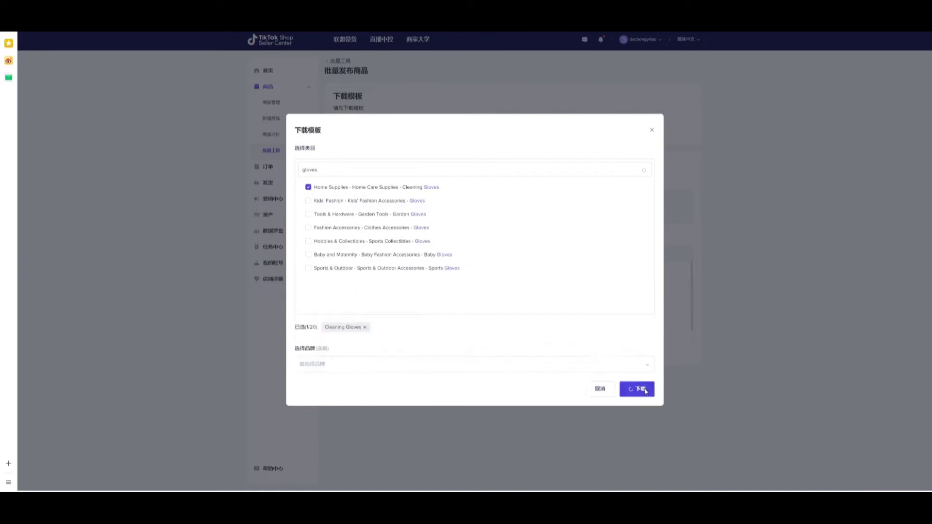
pyautogui.click(506, 270)
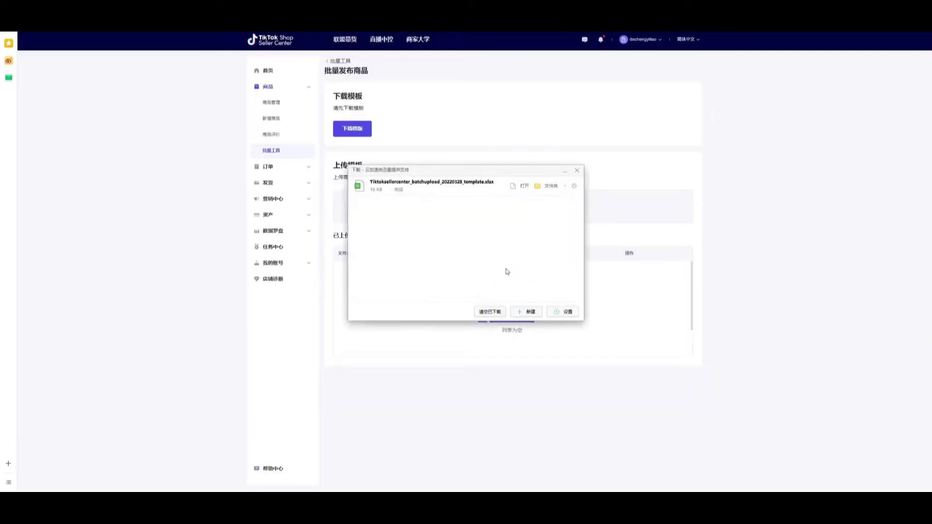
pyautogui.click(577, 171)
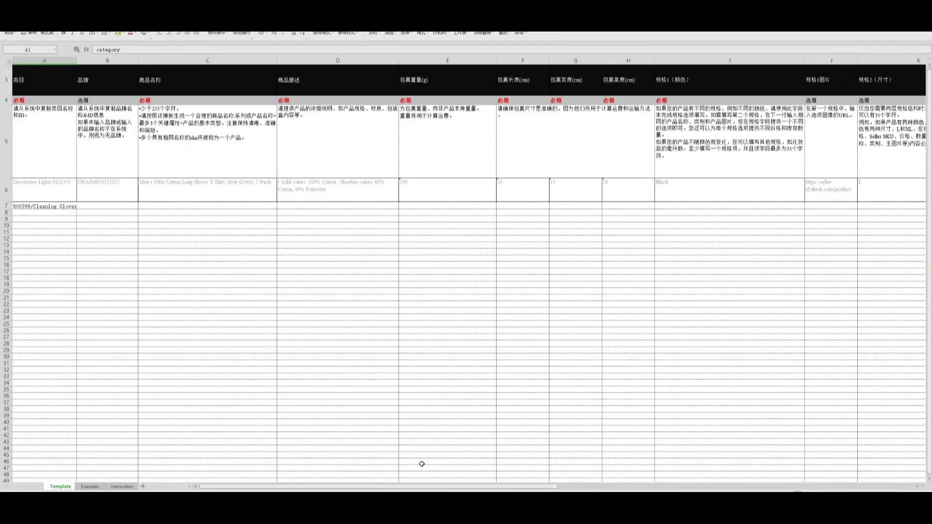
# - Inspect the category instructions and the example product name, and enter gloves as the category in A6
pyautogui.click(52, 145)
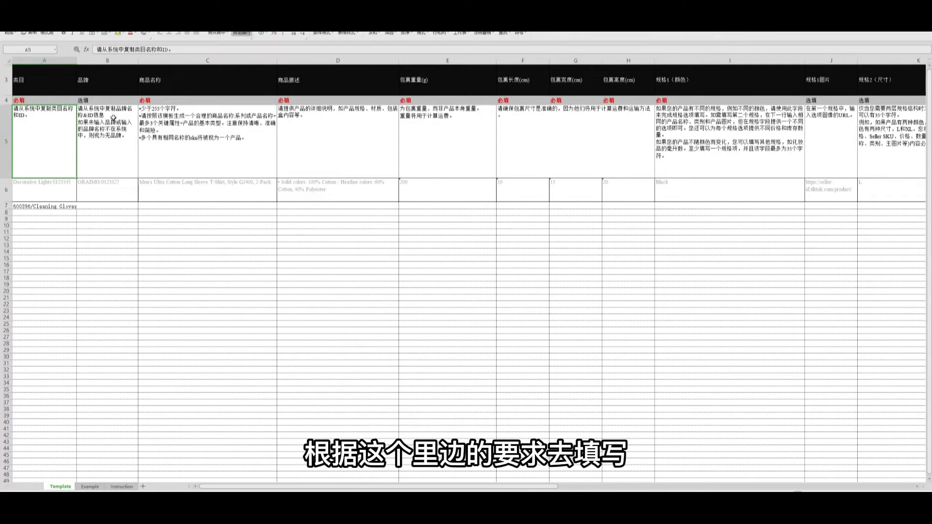
pyautogui.click(185, 196)
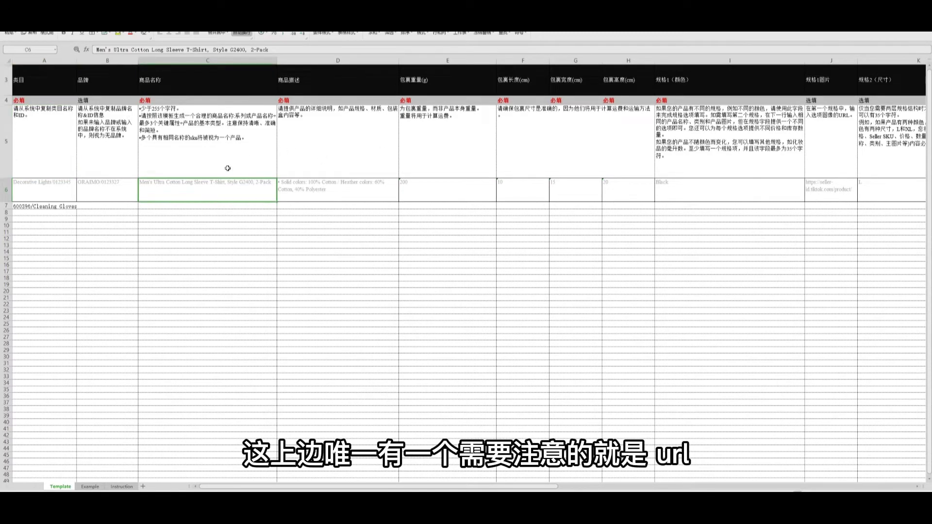
pyautogui.click(39, 195)
pyautogui.write('glo')
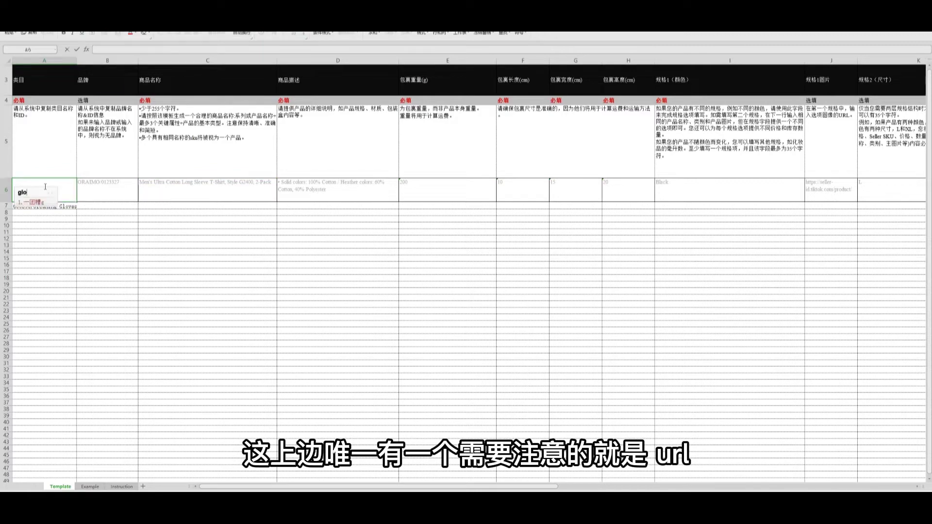
pyautogui.write('ves')
pyautogui.click(151, 192)
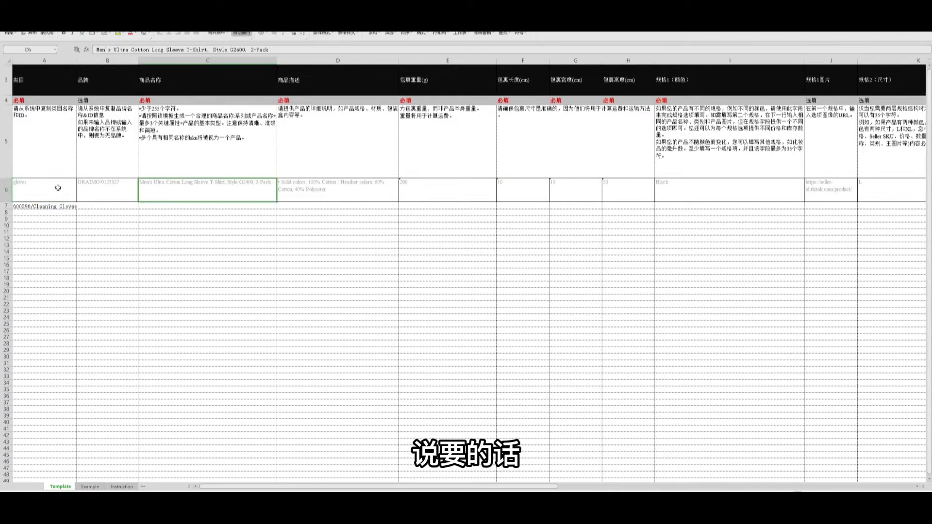
# - Set the category in A6 to the suggested entry 600396/Cleaning Gloves and the product name in C6 to gloves
pyautogui.click(44, 187)
pyautogui.doubleClick(43, 184)
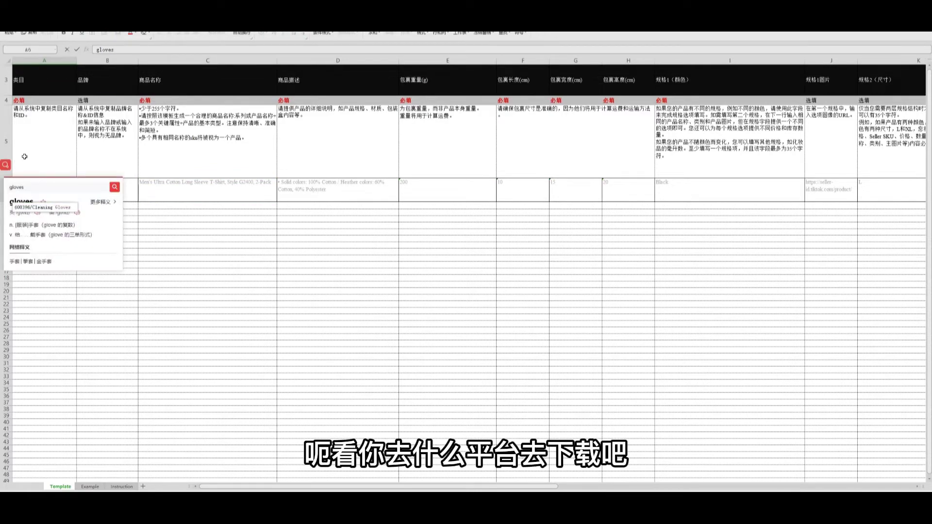
pyautogui.click(177, 262)
pyautogui.click(44, 189)
pyautogui.doubleClick(44, 189)
pyautogui.write('glov')
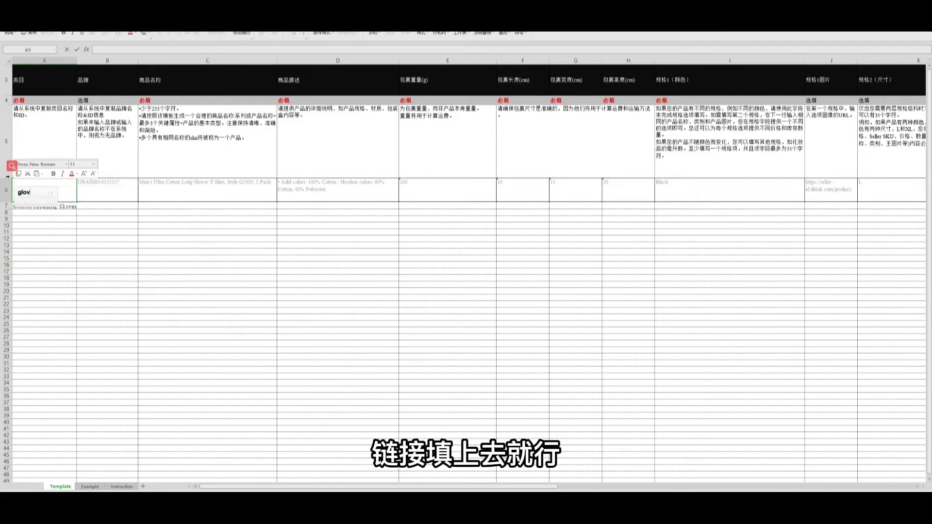
pyautogui.write('es')
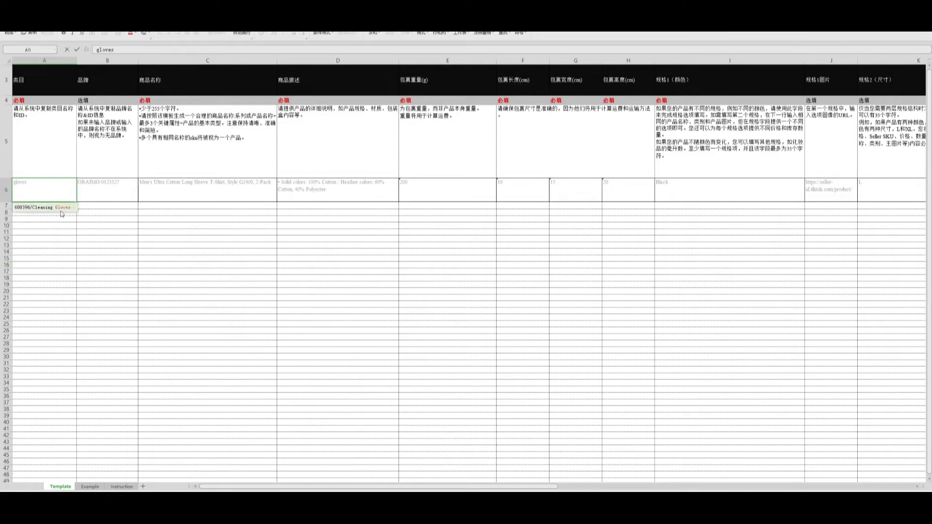
pyautogui.click(61, 211)
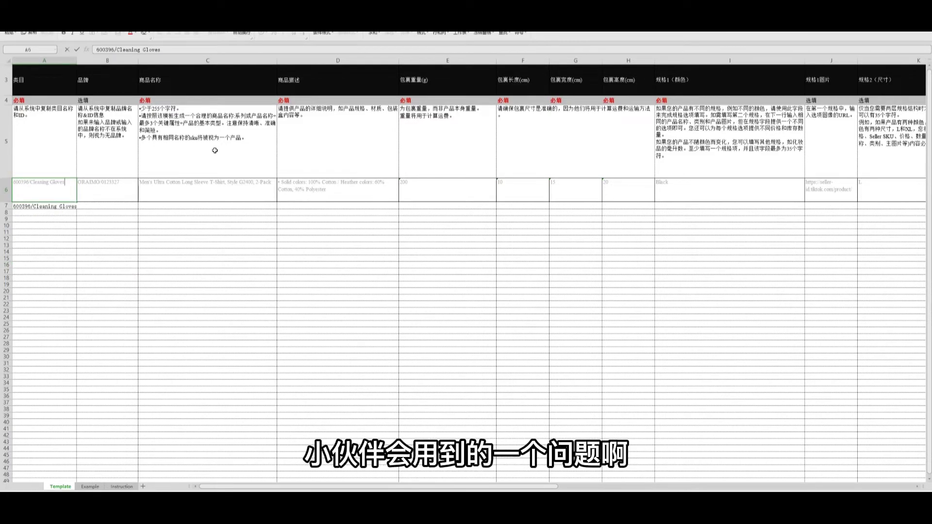
pyautogui.click(191, 187)
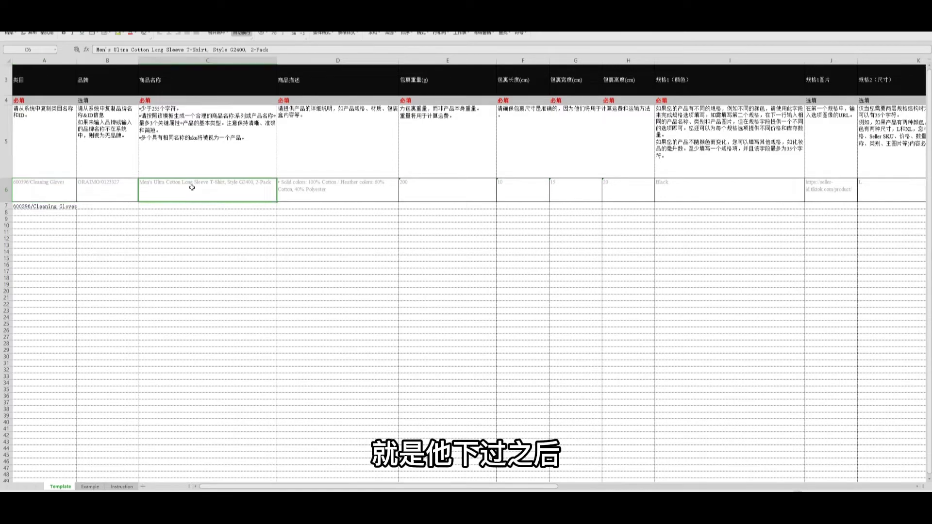
pyautogui.write('gloves')
# - Fetch the glove description text from the document 文案.doc and return to the batch upload template
pyautogui.click(379, 200)
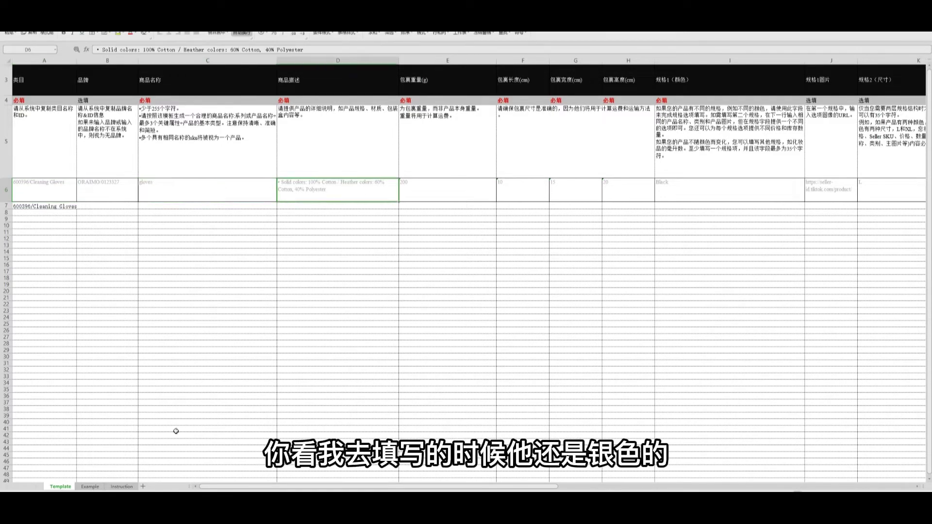
pyautogui.click(34, 453)
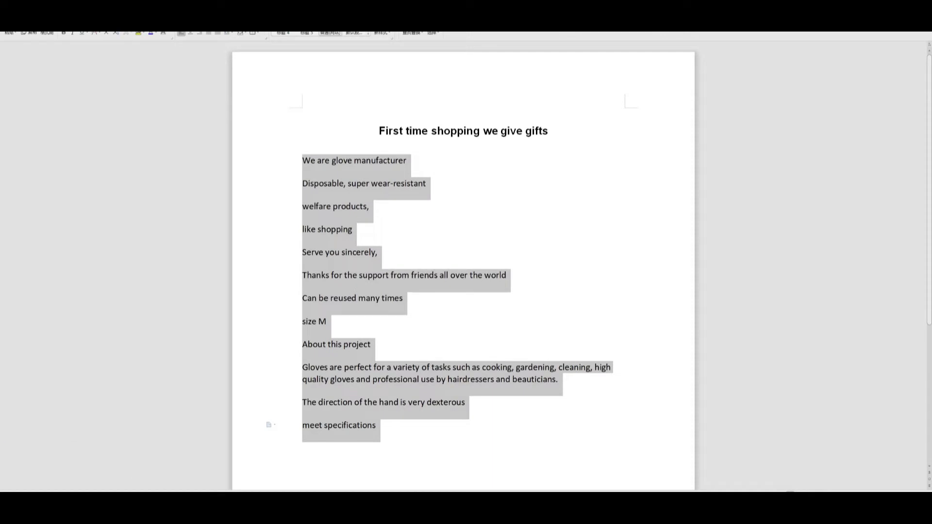
pyautogui.click(37, 466)
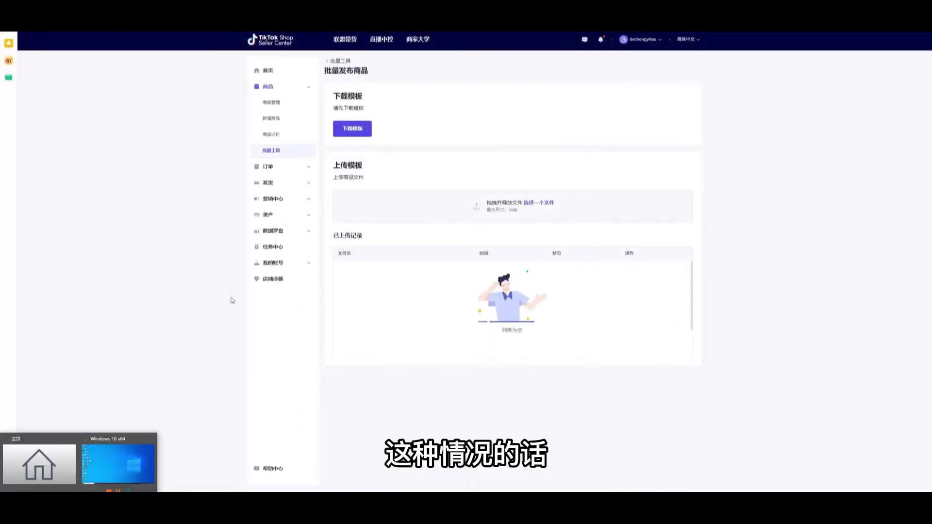
pyautogui.click(54, 473)
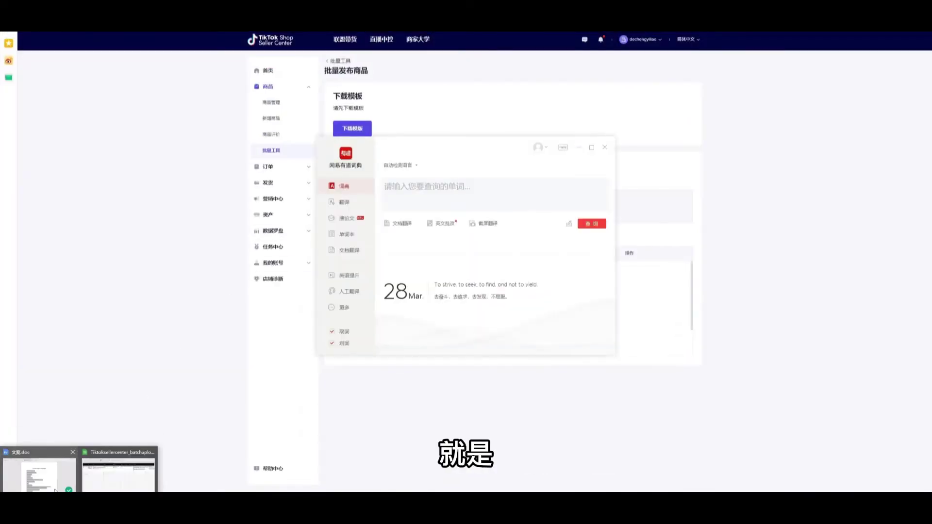
pyautogui.click(118, 474)
# - Undo a paste of the glove description across several rows, and insert the text inside the product description cell D6
pyautogui.write('We are glove manufacturer Disposable, super wear-resistant welfare products, like shopping Serve you sincerely, Thanks for the support from friends all over the world Can be reused many times size M About this project Gloves are perfect for a variety of tasks such as cooking, gardening, cleaning, high quality gloves and professional use by hairdressers and beauticians. The direction of the hand is very dexterous meet specifications')
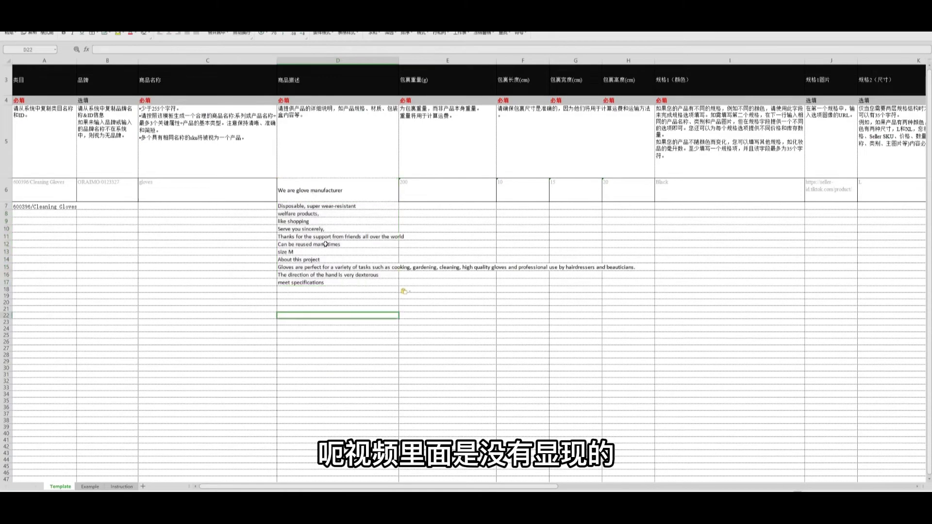
pyautogui.hotkey('ctrl', 'z')
pyautogui.doubleClick(307, 192)
pyautogui.hotkey('ctrl', 'v')
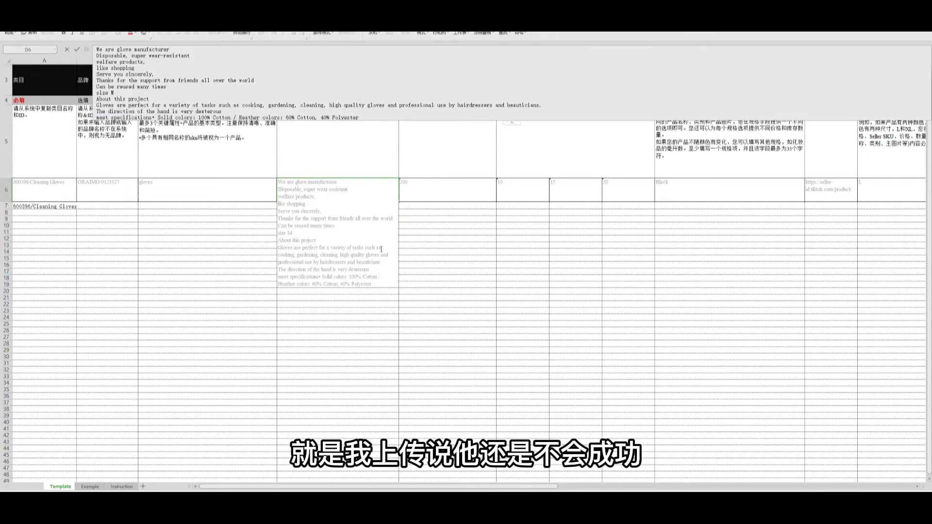
pyautogui.click(447, 277)
pyautogui.click(419, 179)
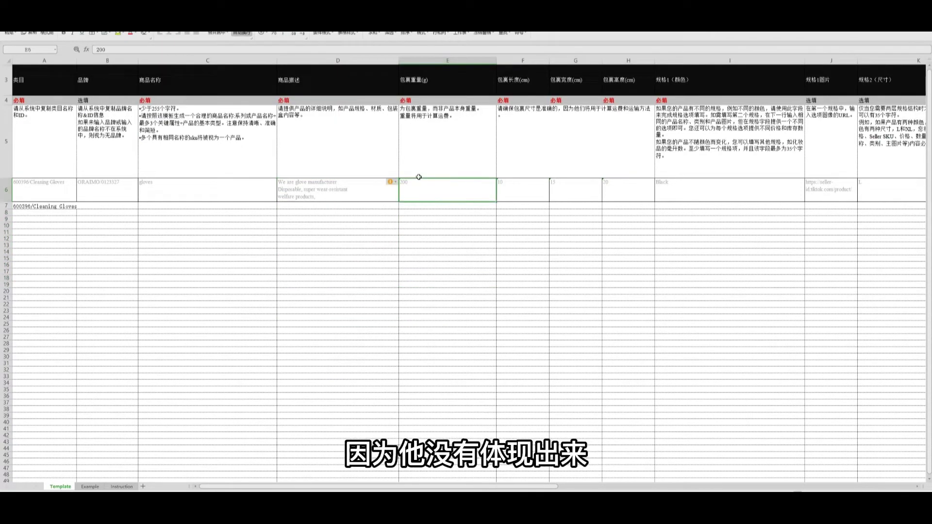
# - Set the package weight in E6 to 550 g and look up the package dimensions in the existing product listing
pyautogui.write('550')
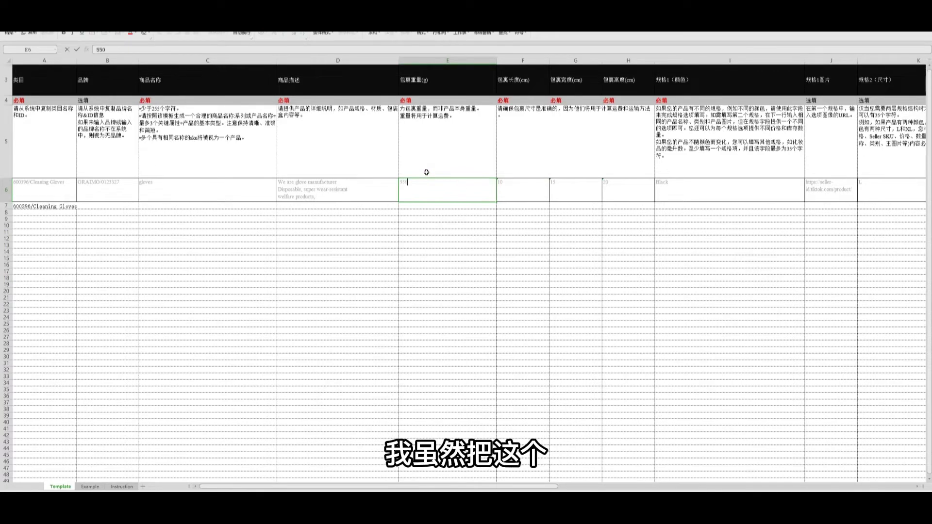
pyautogui.click(529, 197)
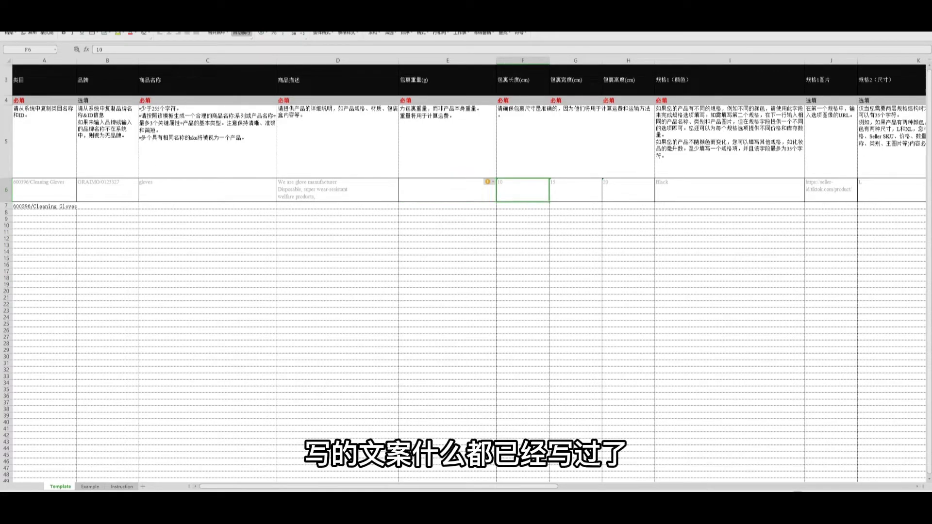
pyautogui.click(105, 473)
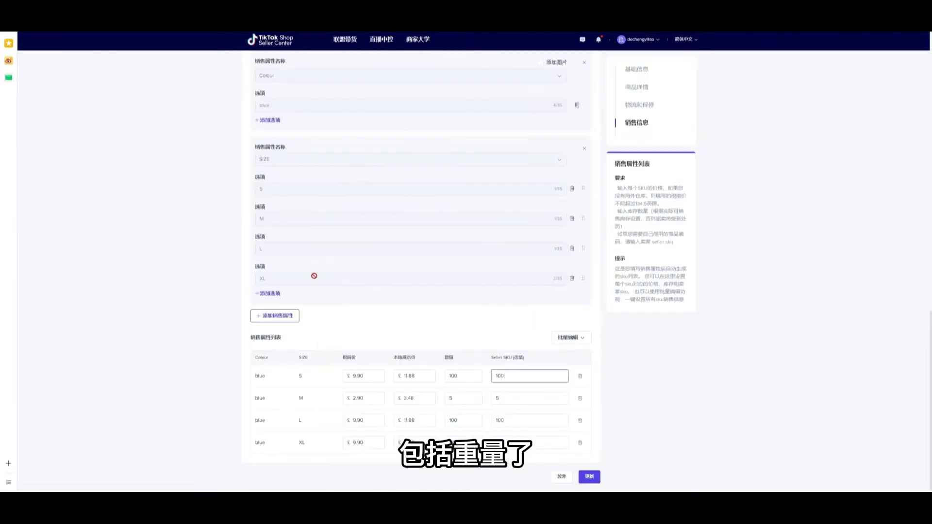
pyautogui.scroll(8, 406, 234)
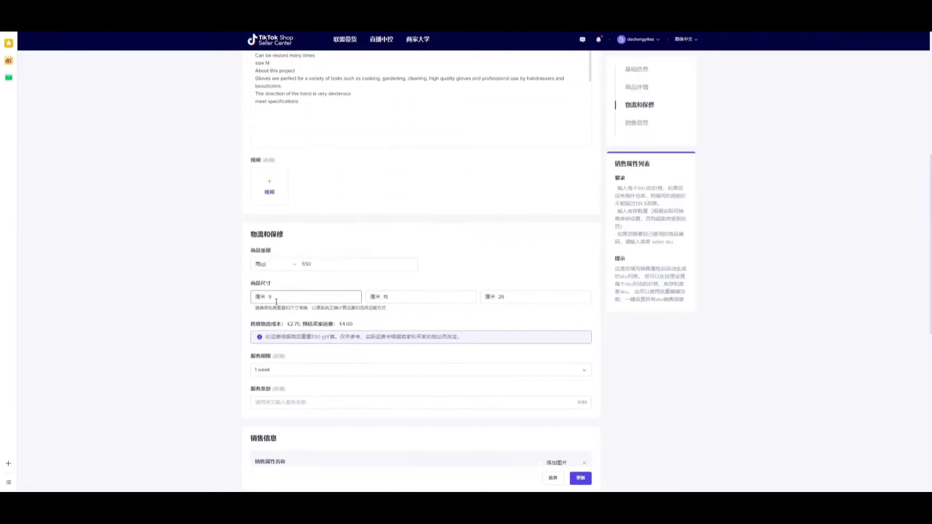
pyautogui.moveTo(92, 487)
pyautogui.click(105, 471)
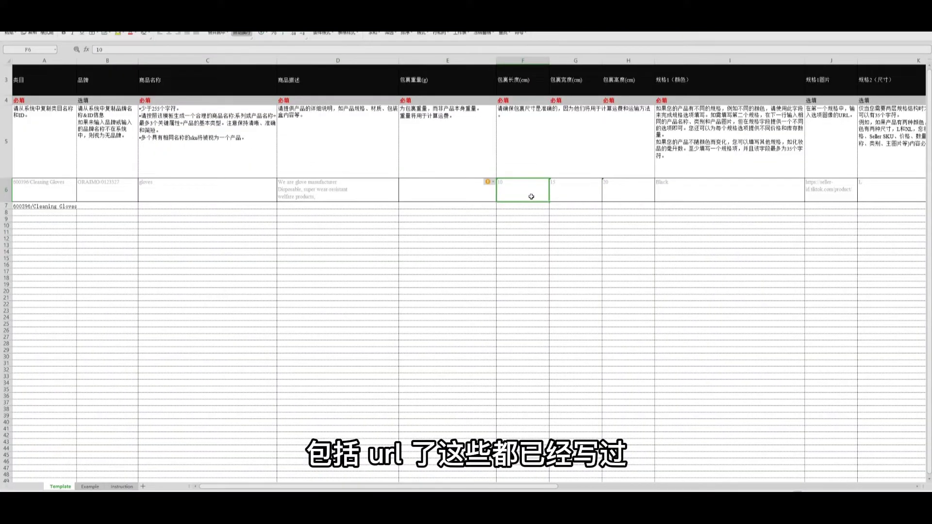
# - Set the package length in F6 to 9 cm, width in G6 to 15 cm and height in H6 to 26 cm
pyautogui.write('9')
pyautogui.click(578, 196)
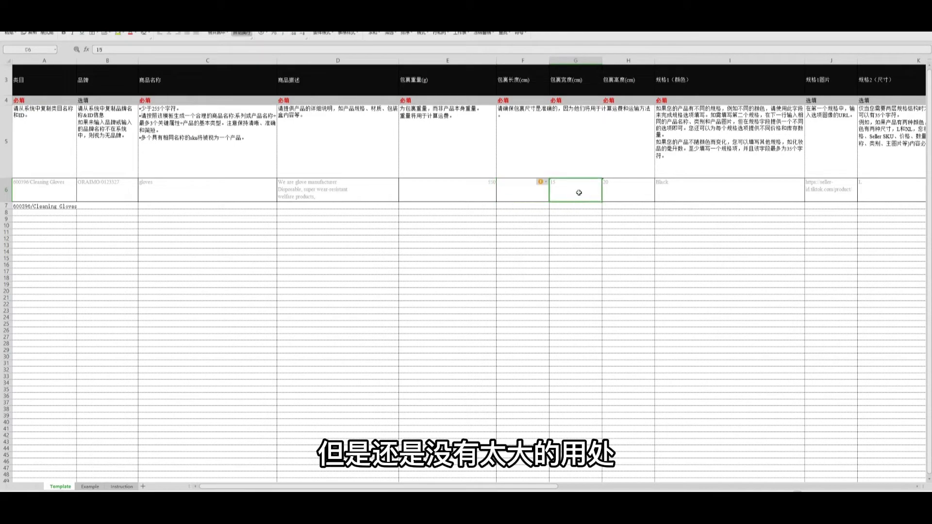
pyautogui.doubleClick(579, 195)
pyautogui.click(638, 192)
pyautogui.click(682, 259)
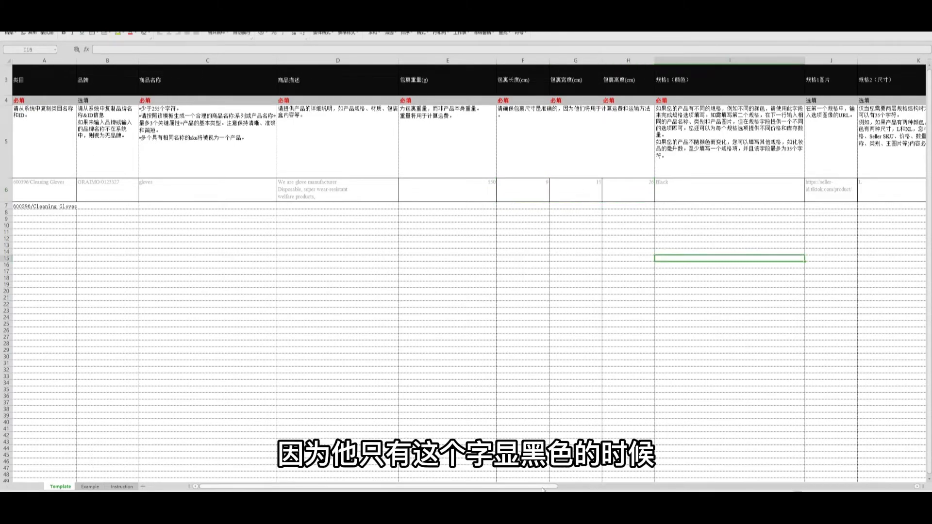
# - Enter black as the colour specification in I6
pyautogui.moveTo(543, 486); pyautogui.dragTo(632, 489)
pyautogui.click(461, 186)
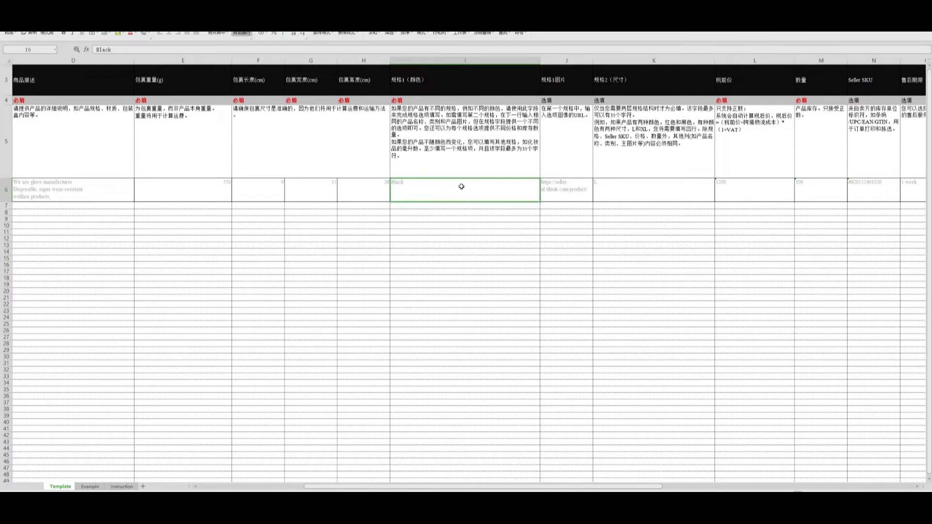
pyautogui.write('black')
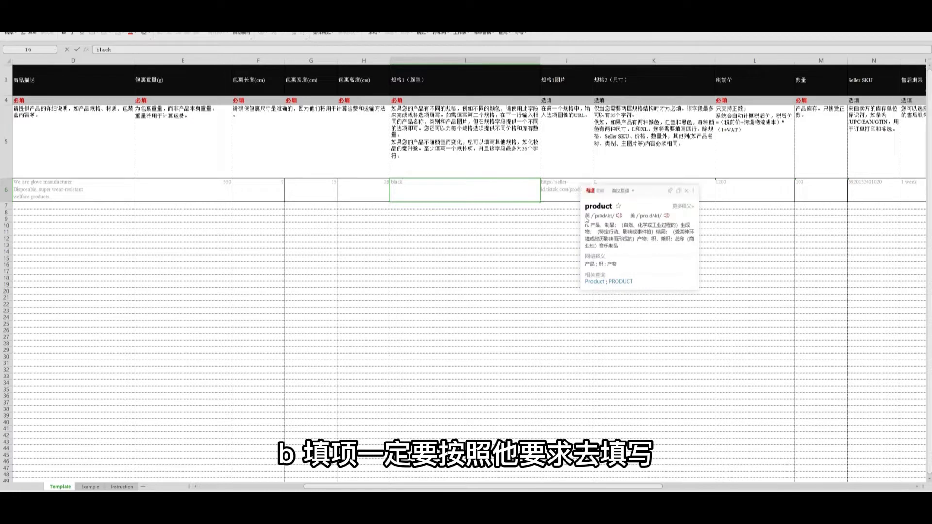
pyautogui.click(570, 193)
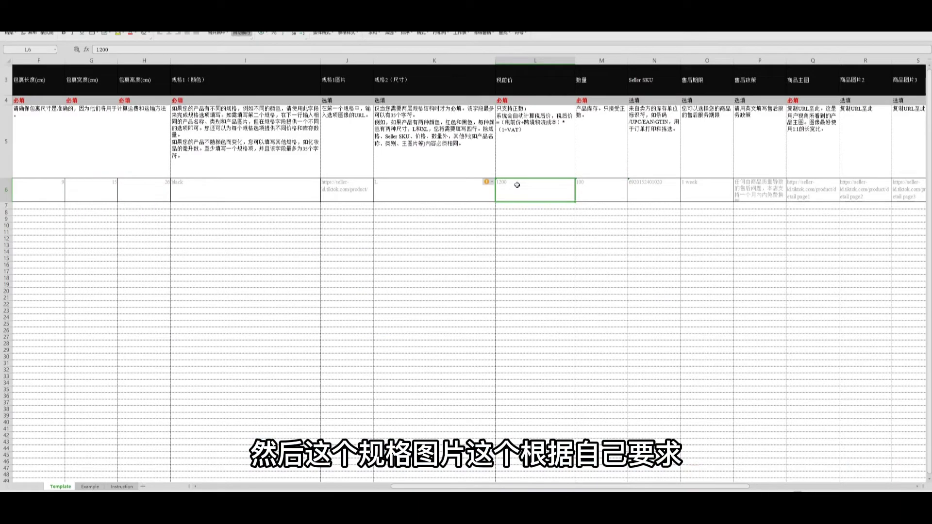
# - Set the pre-tax price in L6 to 9.9 and the stock quantity in M6 to 106
pyautogui.write('9.9')
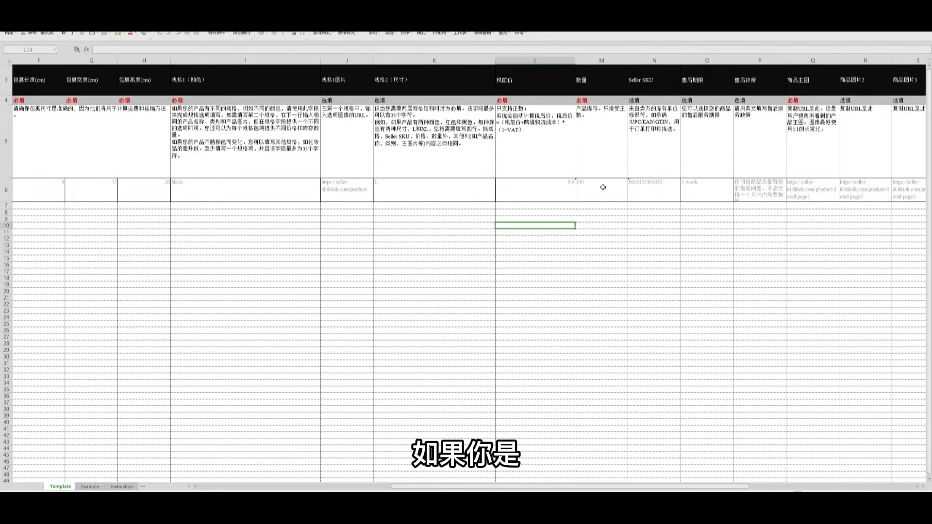
pyautogui.click(607, 189)
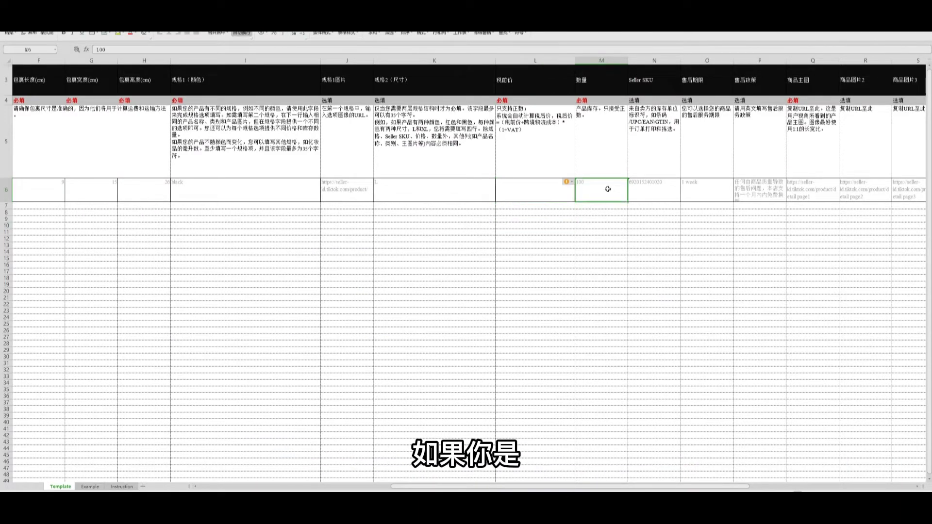
pyautogui.write('10')
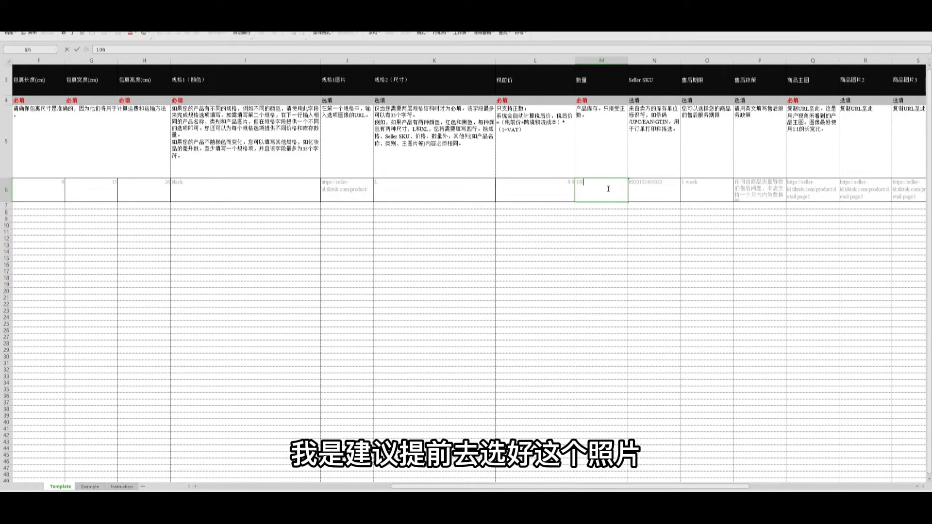
pyautogui.click(643, 228)
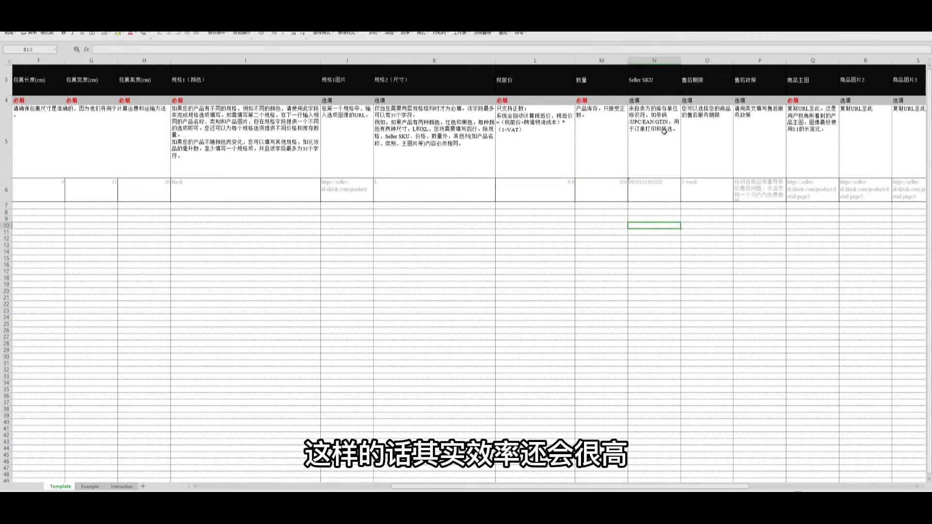
# - Examine the Seller SKU column's instruction text in a temporary screen capture
pyautogui.hscroll(4, 663, 131)
pyautogui.press('F1')
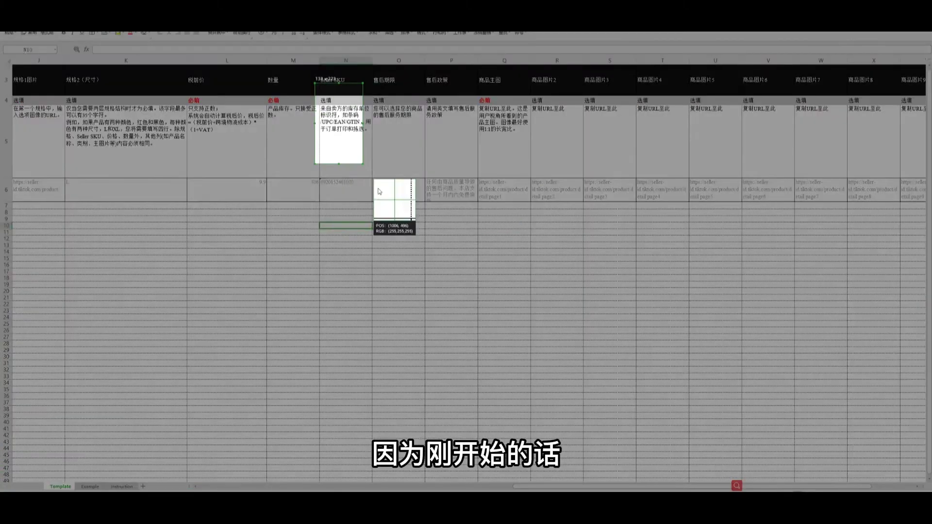
pyautogui.moveTo(316, 106); pyautogui.dragTo(380, 279)
pyautogui.press('Escape')
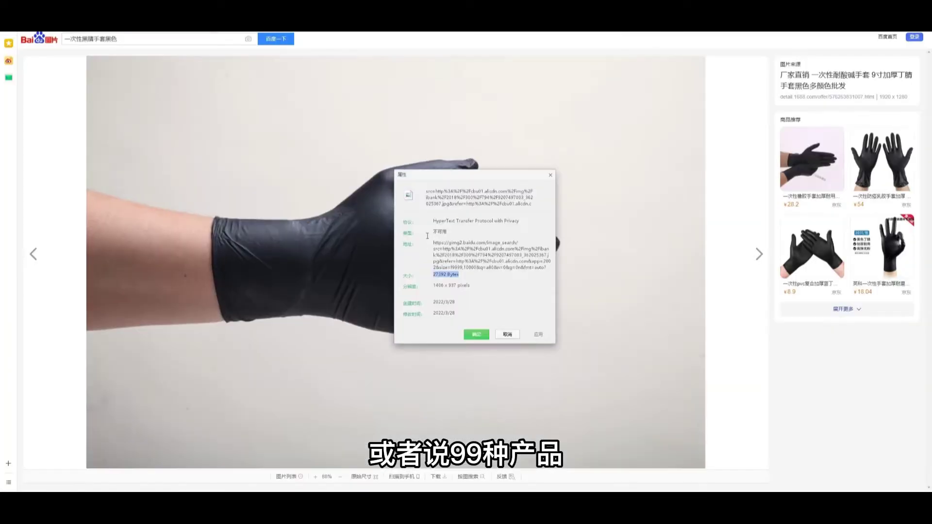
# - Copy the full image address of the black glove picture from its properties in the Baidu image page
pyautogui.moveTo(433, 242); pyautogui.dragTo(464, 280)
pyautogui.hotkey('ctrl', 'c')
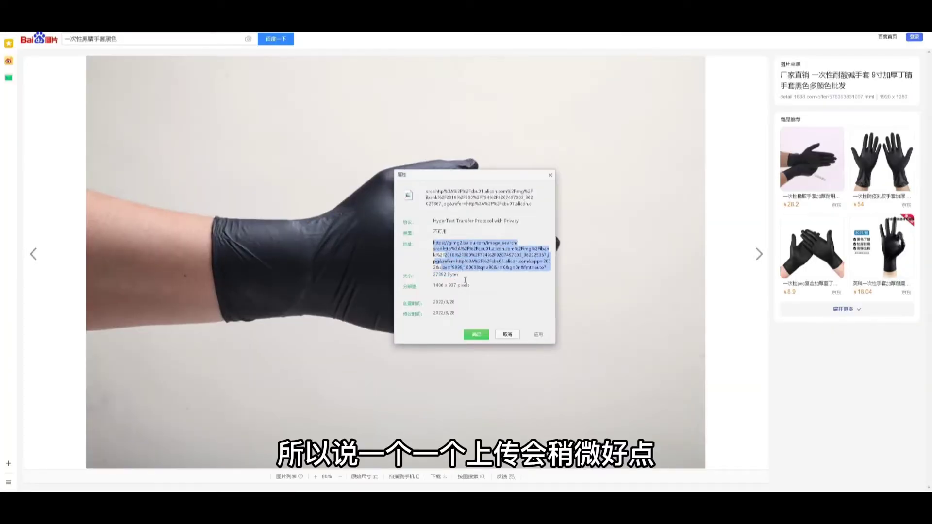
pyautogui.click(432, 244)
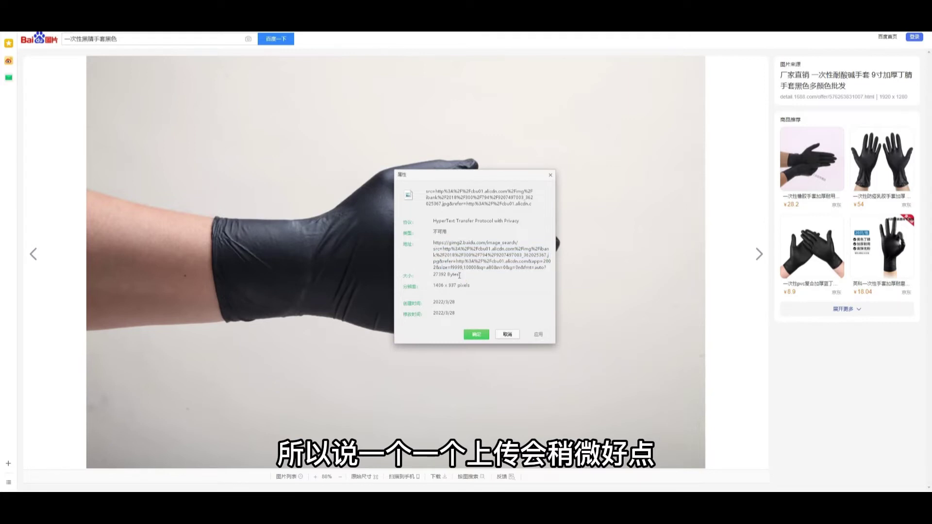
pyautogui.moveTo(459, 275); pyautogui.dragTo(529, 274)
pyautogui.click(530, 278)
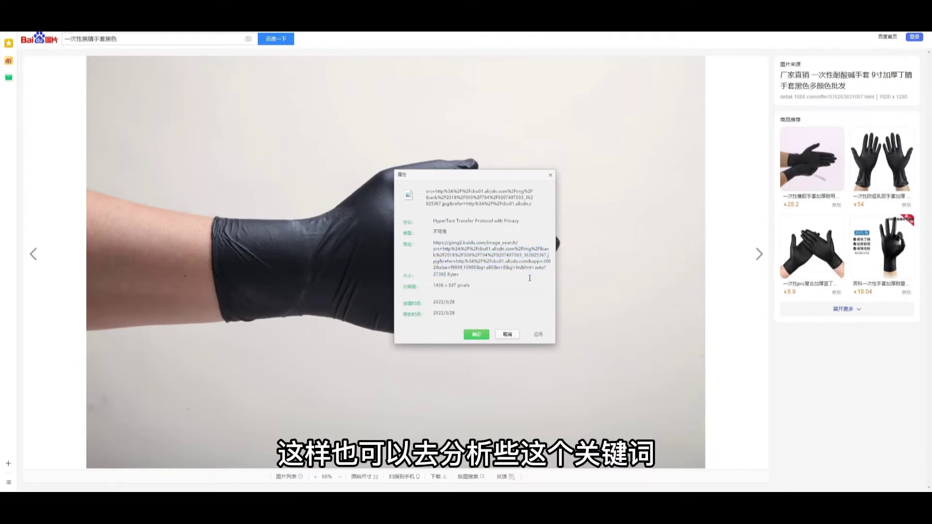
pyautogui.moveTo(433, 243); pyautogui.dragTo(552, 268)
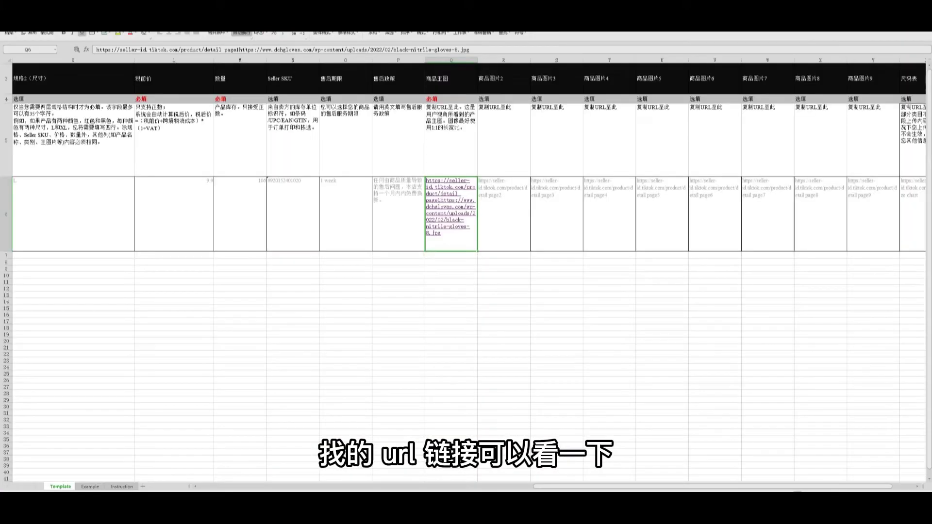
# - Replace the main product image URL in Q6 of the batch template with the copied glove image address
pyautogui.click(442, 49)
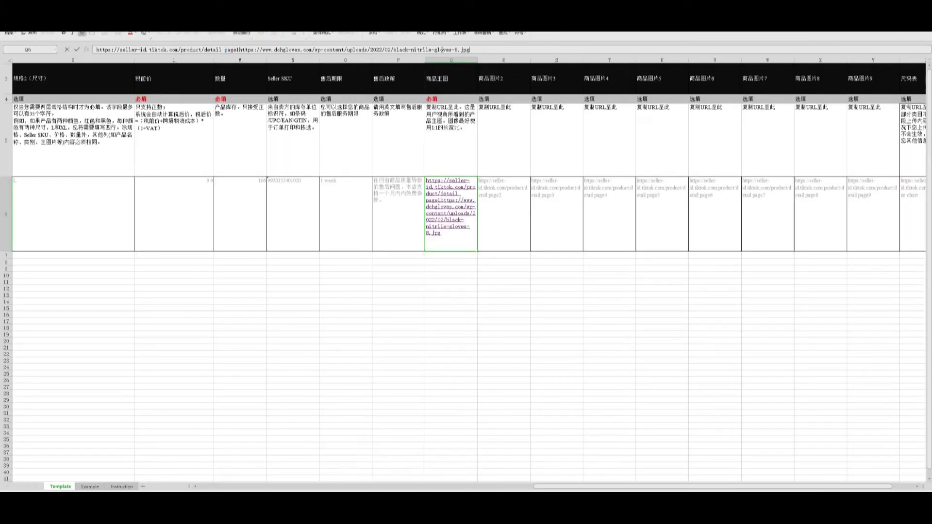
pyautogui.hotkey('ctrl', 'a')
pyautogui.hotkey('ctrl', 'v')
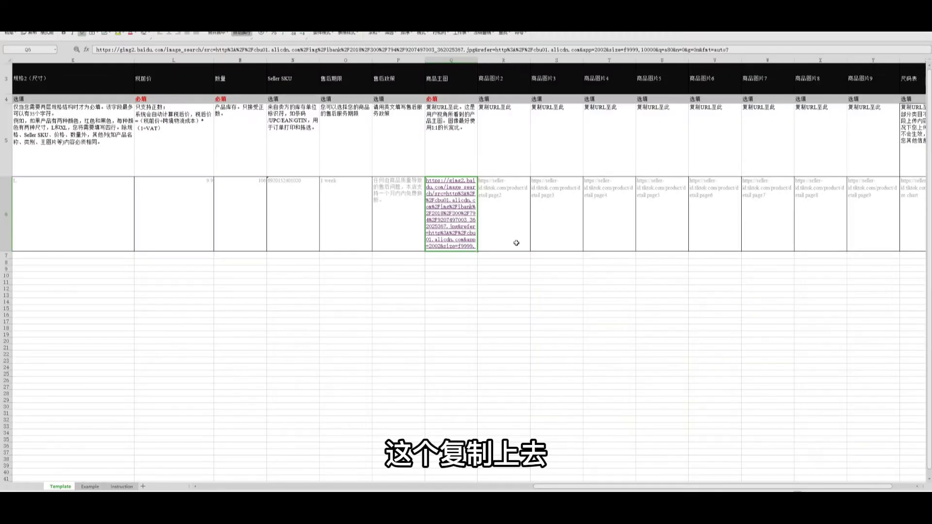
pyautogui.scroll(-2, 629, 270)
pyautogui.scroll(3, 649, 252)
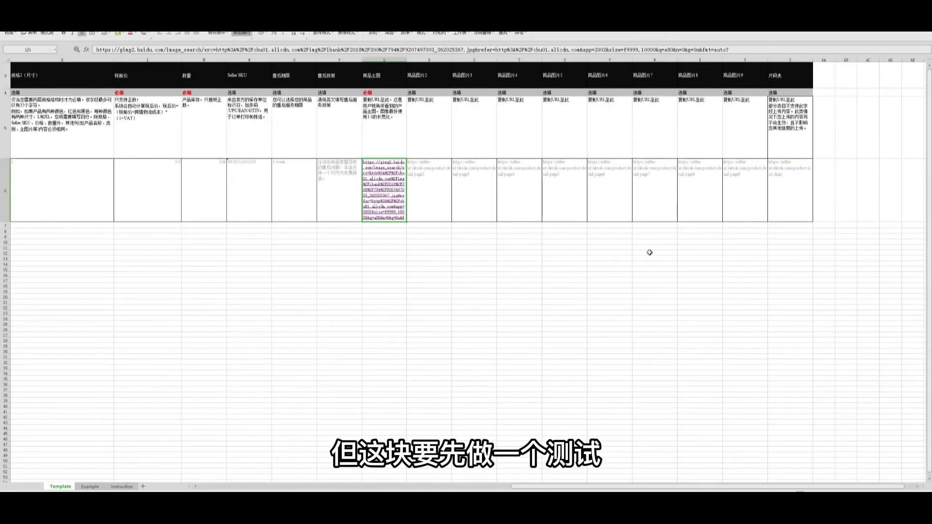
pyautogui.click(451, 214)
pyautogui.click(462, 259)
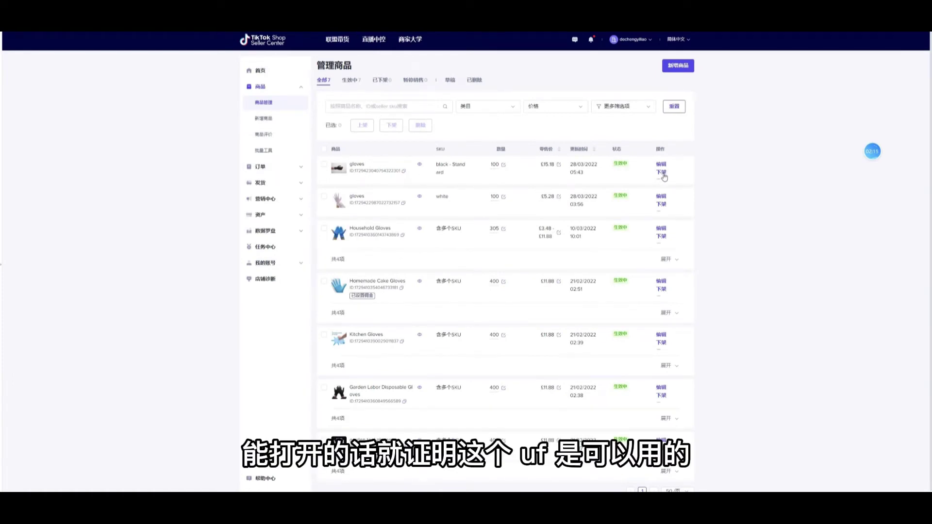
# - Delete the black gloves product from the Seller Center's product management list
pyautogui.click(324, 164)
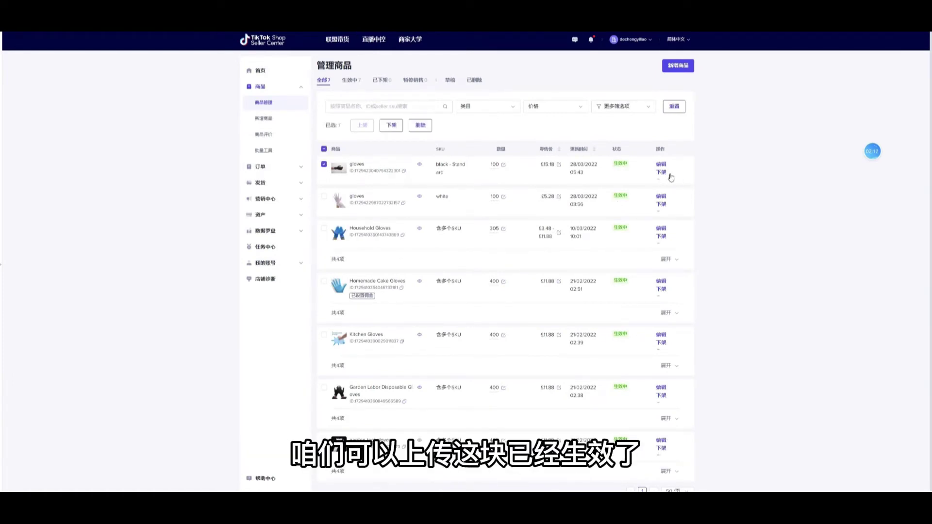
pyautogui.moveTo(659, 180)
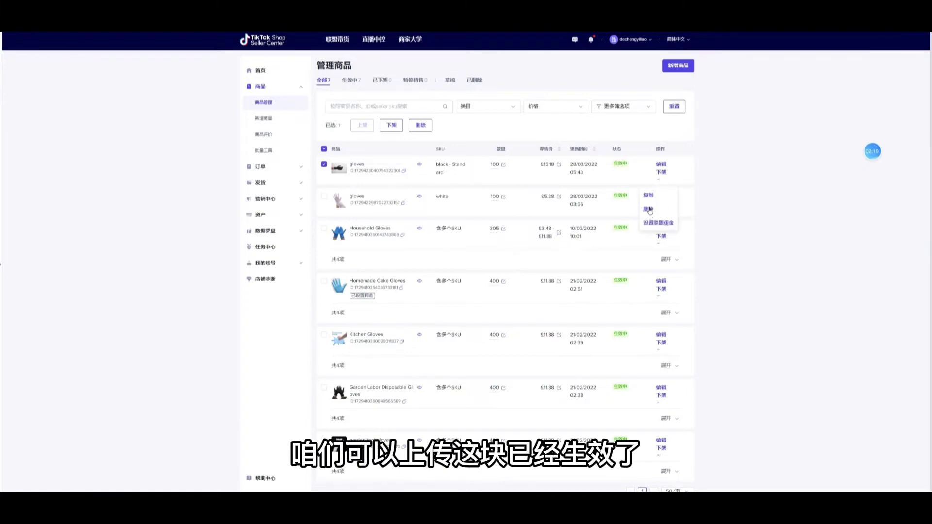
pyautogui.click(656, 224)
pyautogui.click(533, 277)
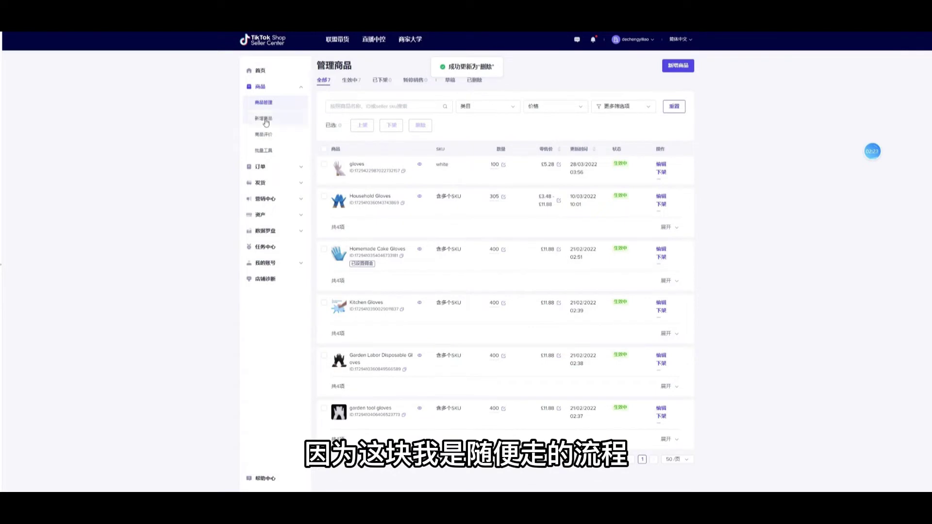
# - Review the order management page and the full list on the returns and refunds page
pyautogui.click(260, 167)
pyautogui.click(263, 184)
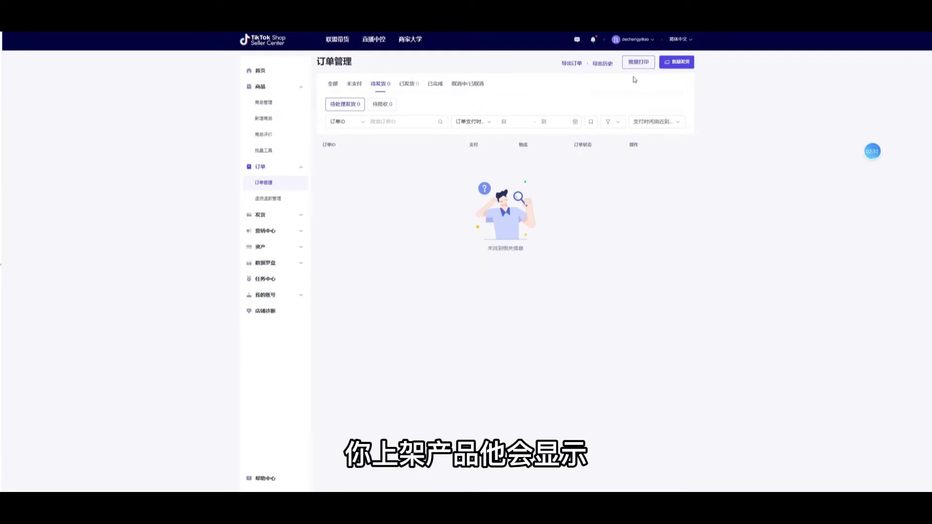
pyautogui.click(267, 198)
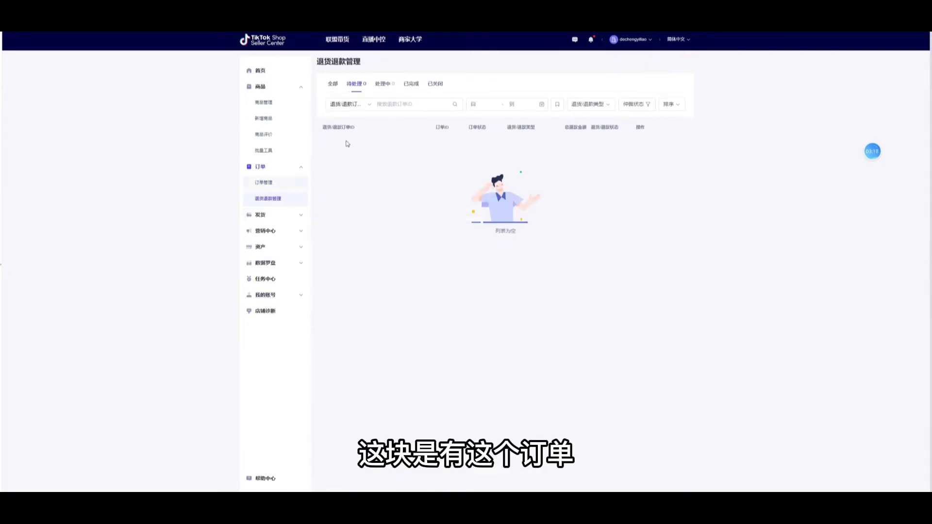
pyautogui.click(380, 87)
pyautogui.click(333, 85)
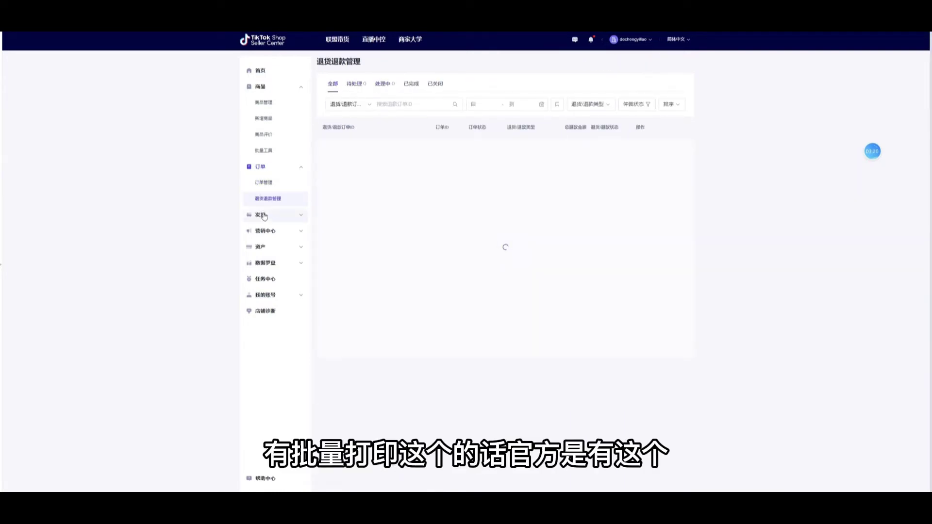
# - Go to the batch shipping page and translate its shipping method options with a screen capture
pyautogui.click(260, 215)
pyautogui.click(265, 231)
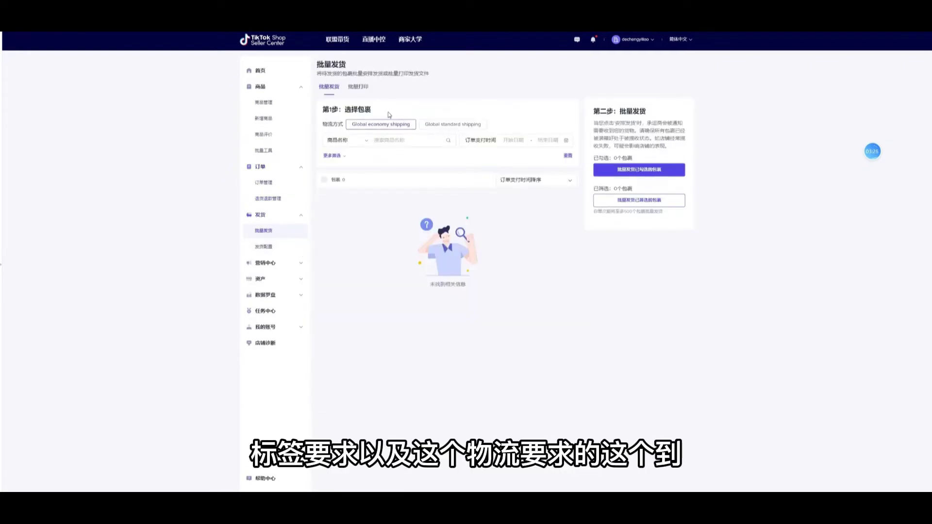
pyautogui.hotkey('ctrl', 'alt', 'a')
pyautogui.moveTo(335, 116); pyautogui.dragTo(476, 130)
pyautogui.press('Escape')
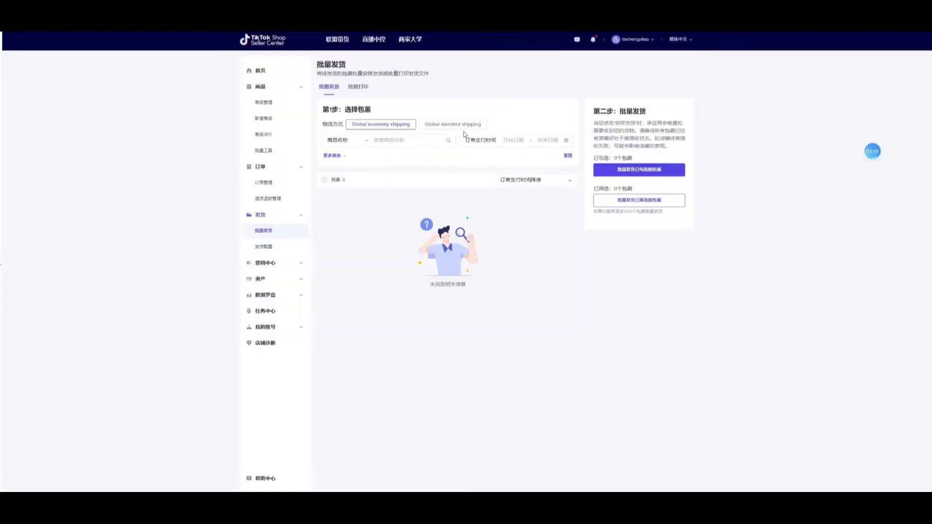
# - Translate the Global standard shipping option and open the shipping configuration page
pyautogui.hotkey('ctrl', 'alt', 'a')
pyautogui.moveTo(414, 106); pyautogui.dragTo(509, 138)
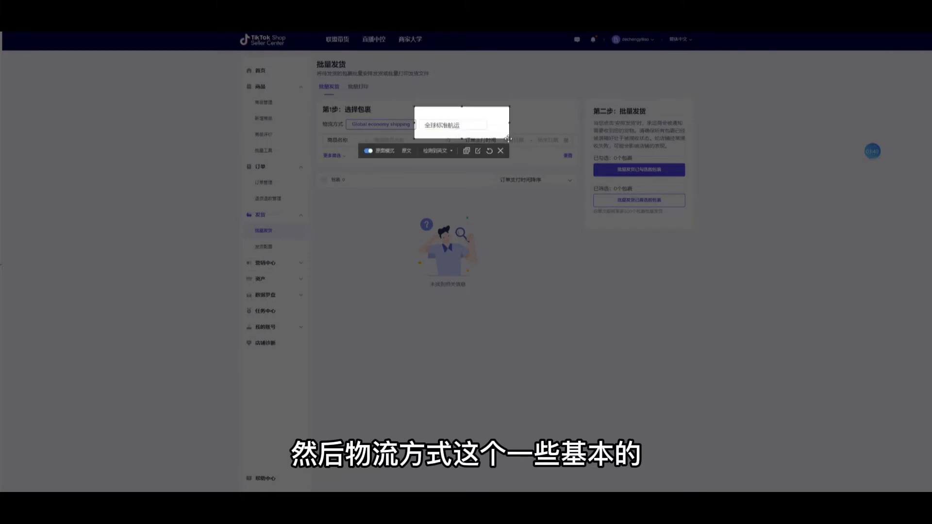
pyautogui.press('Escape')
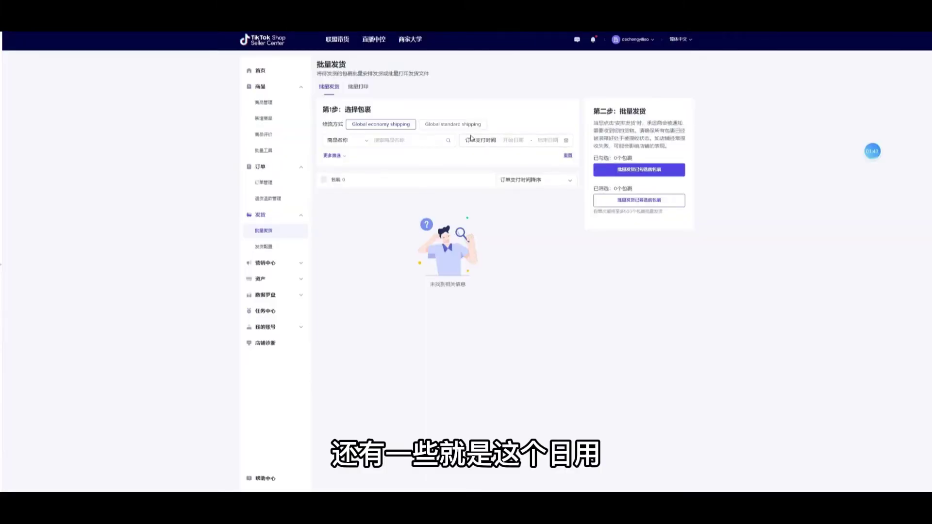
pyautogui.click(261, 250)
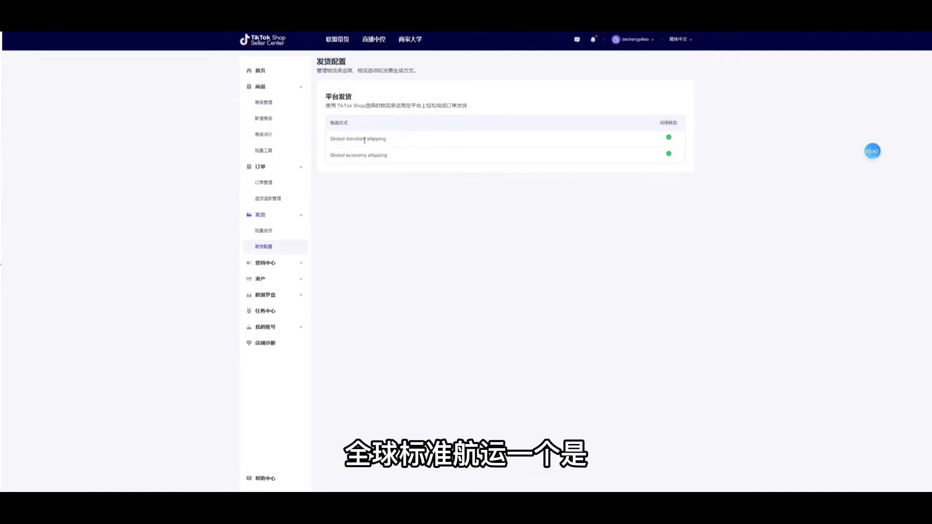
# - Open the marketing campaigns page (营销活动) and look through the product campaign (商品活动) categories
pyautogui.click(288, 264)
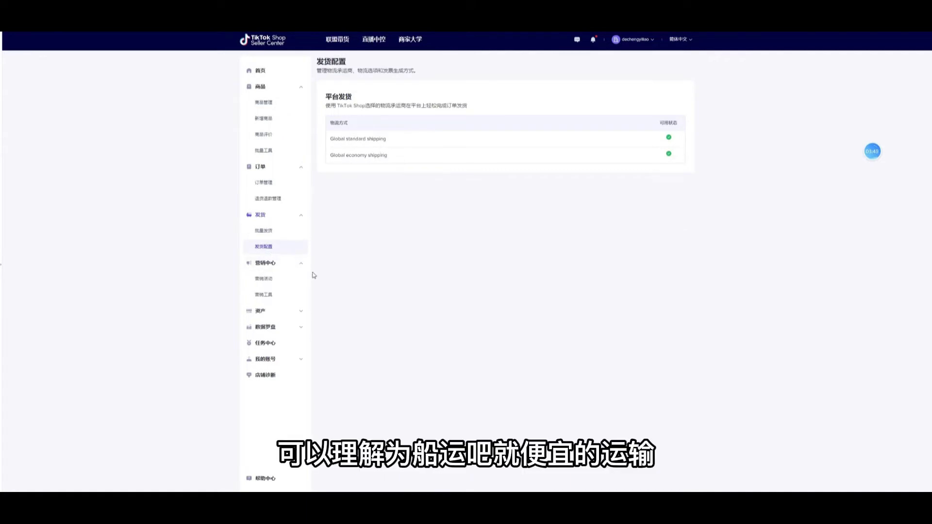
pyautogui.click(269, 280)
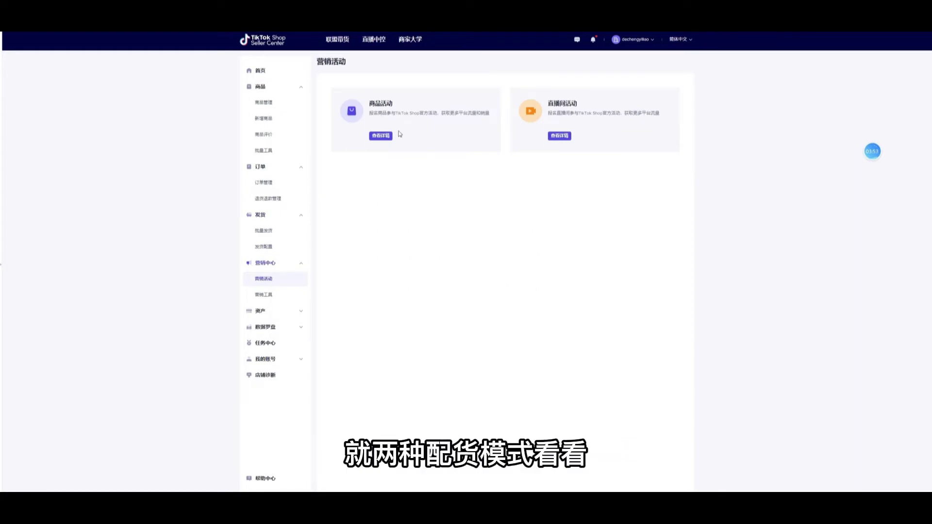
pyautogui.click(382, 137)
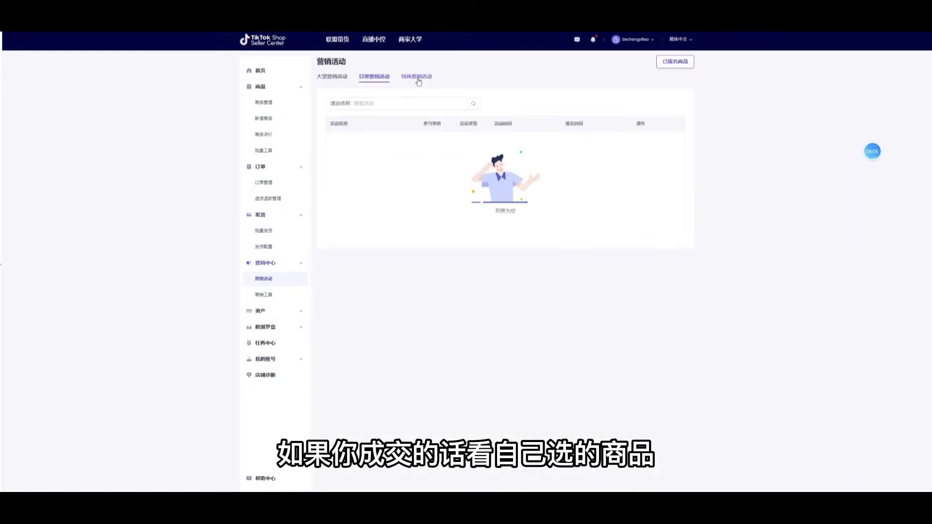
# - Show all livestream campaigns (直播间活动) and view the details of UK Spring & Easter Sale - Creator/Seller Championship
pyautogui.click(265, 280)
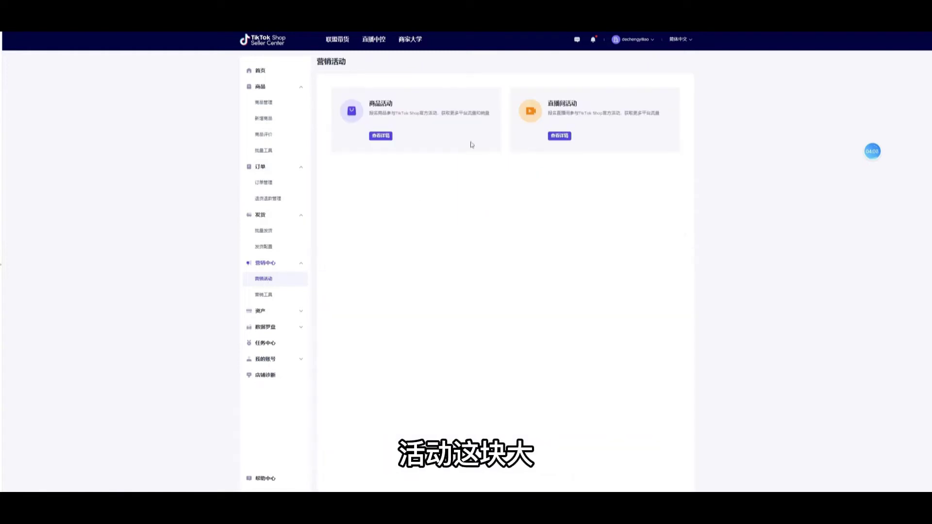
pyautogui.click(570, 136)
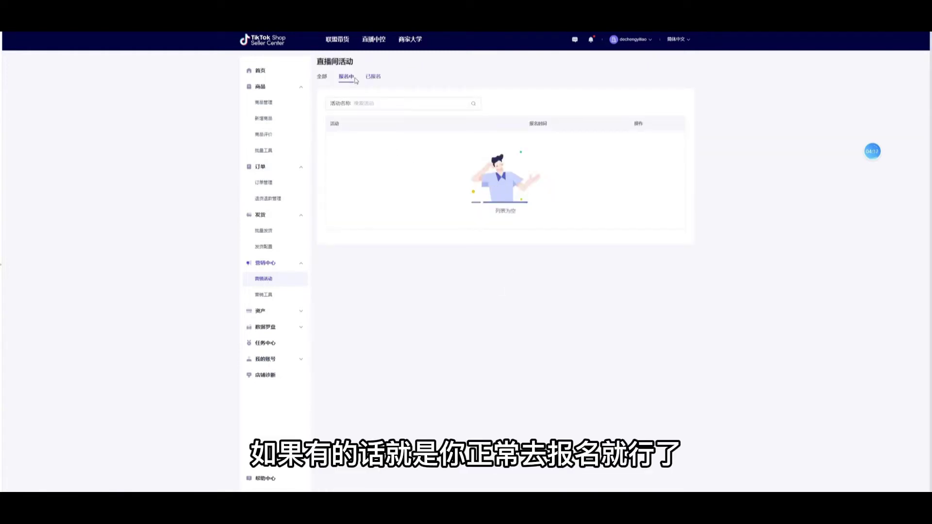
pyautogui.click(320, 77)
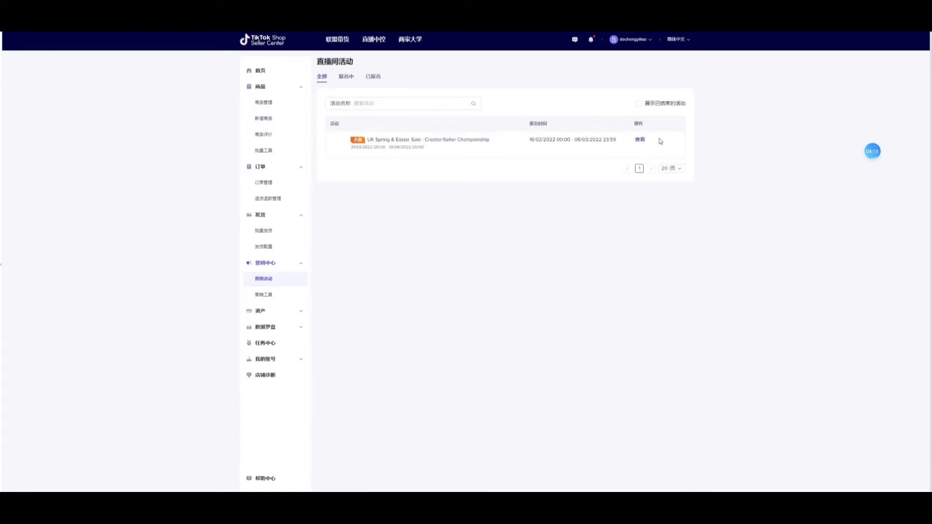
pyautogui.click(640, 140)
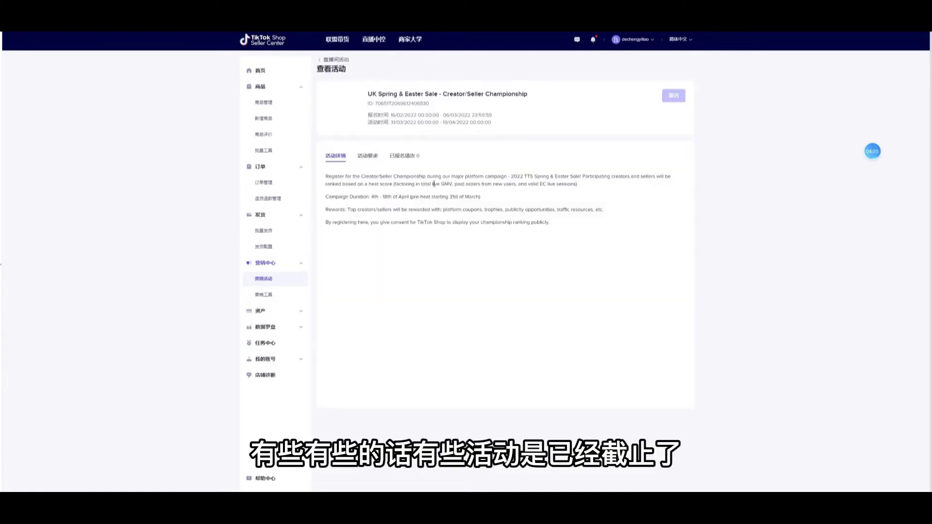
# - Translate the championship campaign's details with a screen capture, and close the translation
pyautogui.hotkey('alt', 'a')
pyautogui.moveTo(312, 85); pyautogui.dragTo(642, 255)
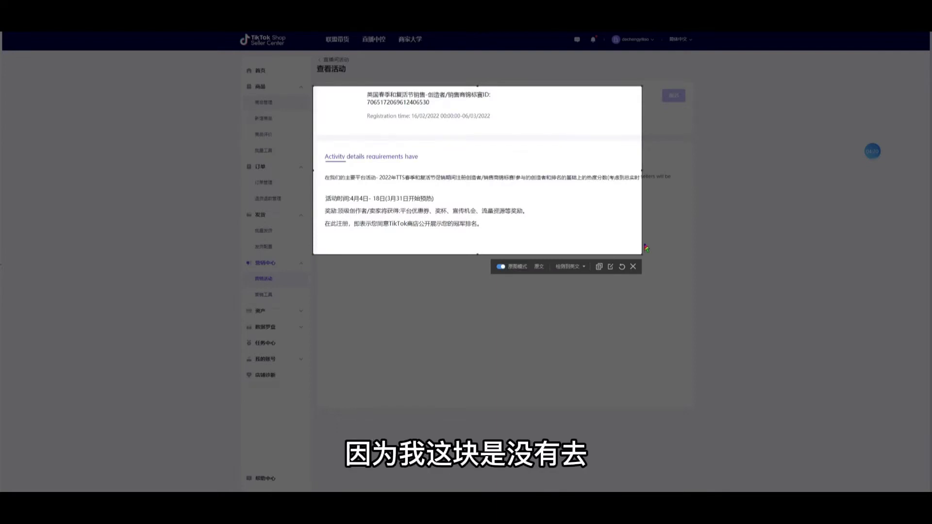
pyautogui.press('Escape')
# - Look over the marketing tools (营销工具) and the single-product discount (单品折扣) list, and return to the tools overview
pyautogui.click(262, 295)
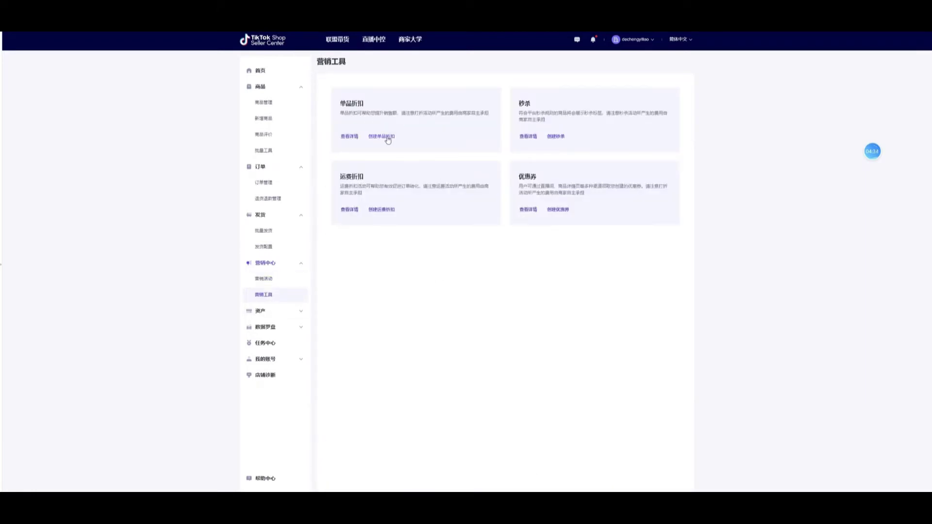
pyautogui.click(349, 137)
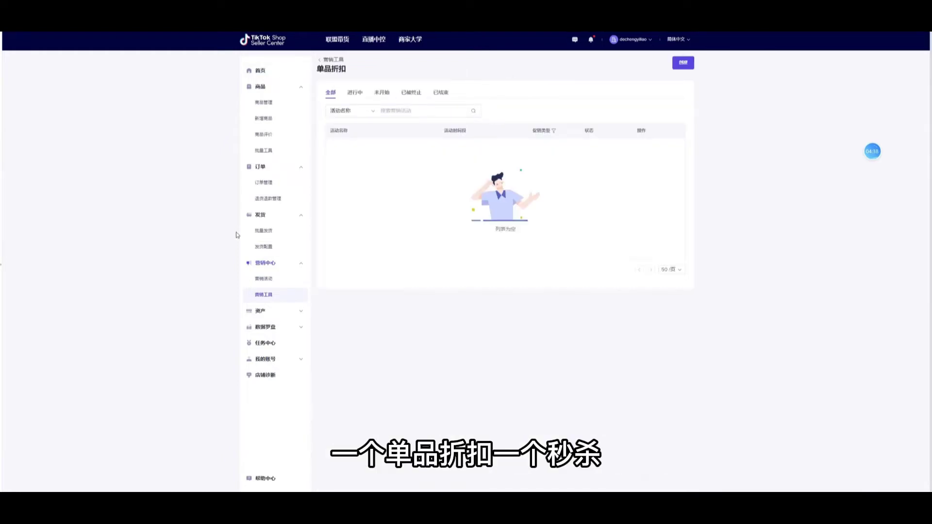
pyautogui.click(270, 296)
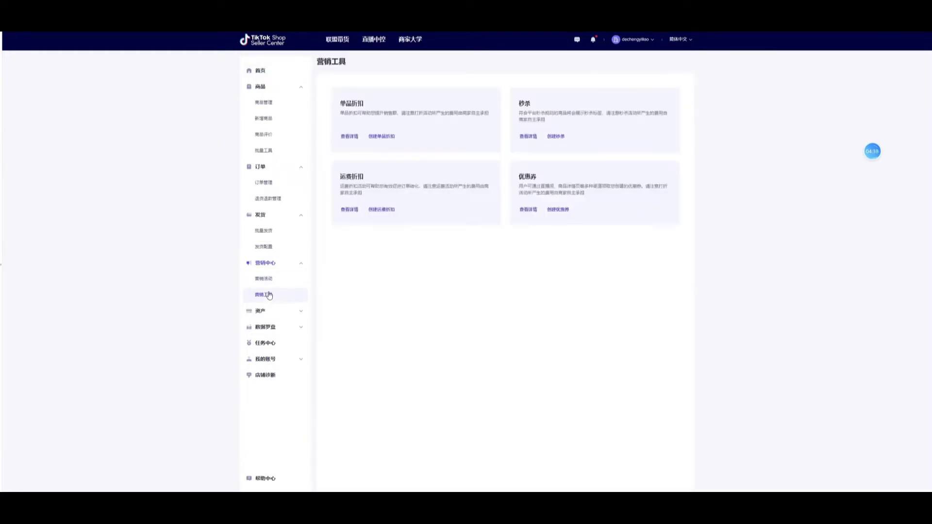
# - Start a new single-product discount named 1, running from 2022/03/28 00:00 to 2022/03/29 00:00
pyautogui.click(376, 136)
pyautogui.click(309, 127)
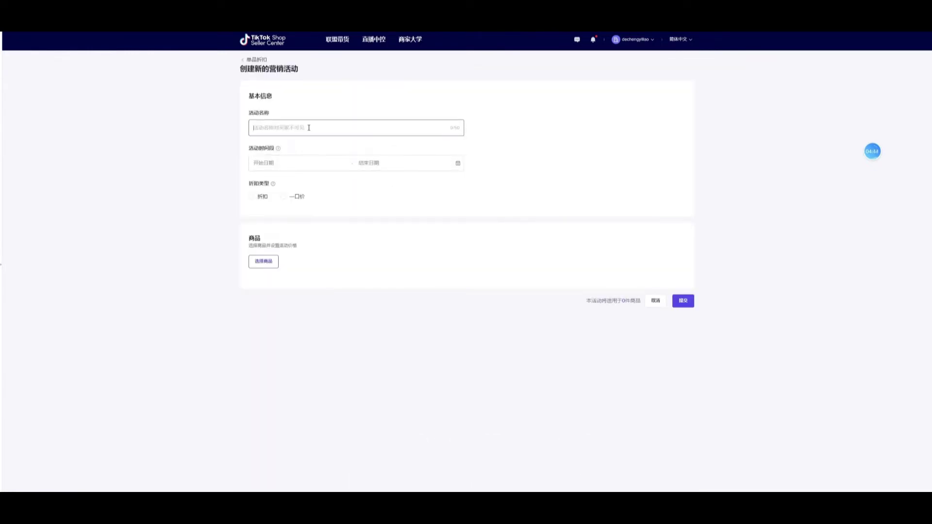
pyautogui.write('1')
pyautogui.click(291, 163)
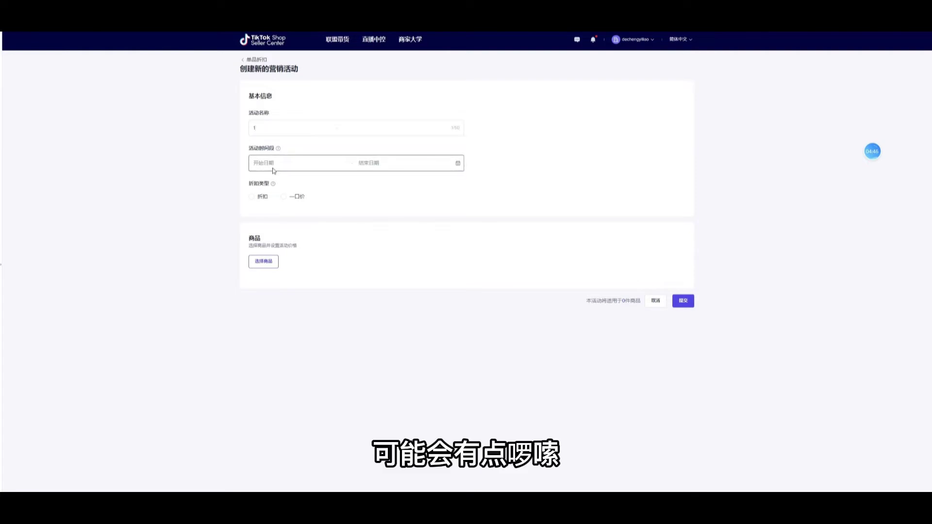
pyautogui.click(272, 268)
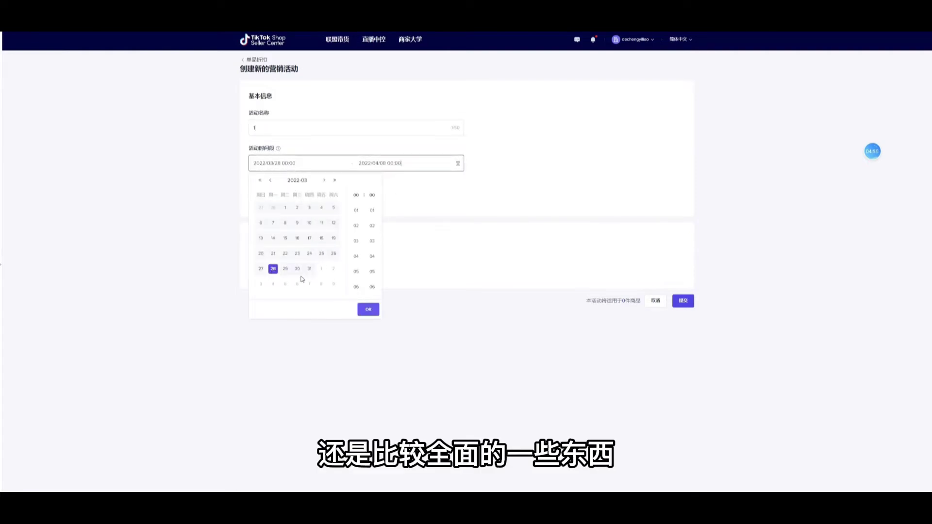
pyautogui.click(284, 268)
pyautogui.click(367, 309)
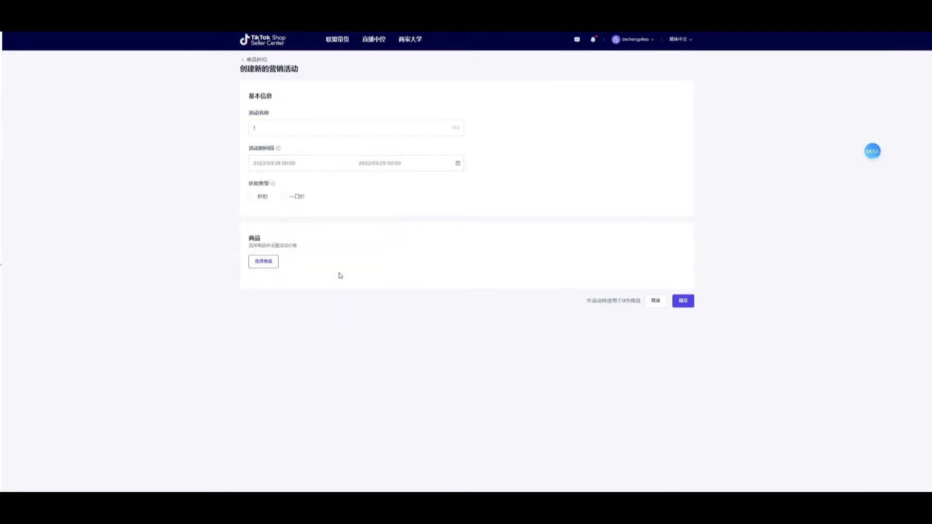
# - Set the discount type to percentage discount (折扣) and add the Homemade Cake Gloves product to the campaign
pyautogui.click(251, 196)
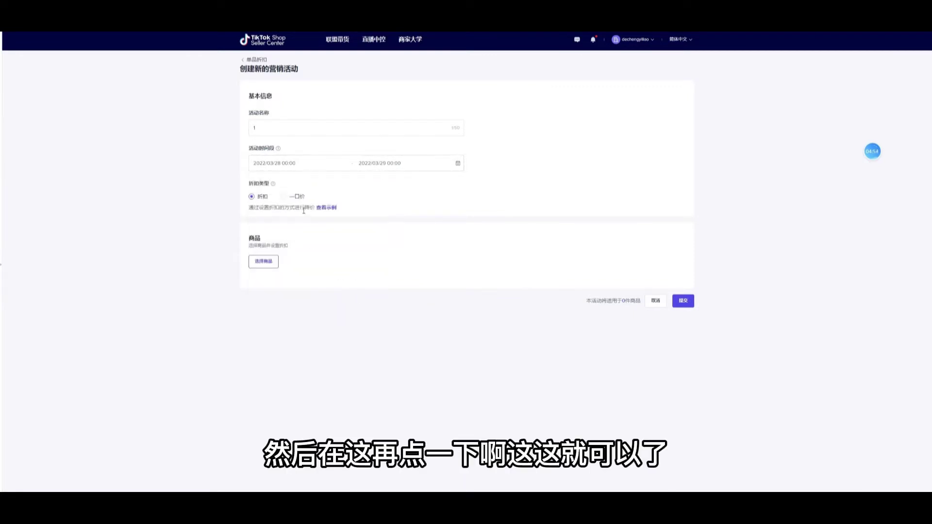
pyautogui.click(265, 262)
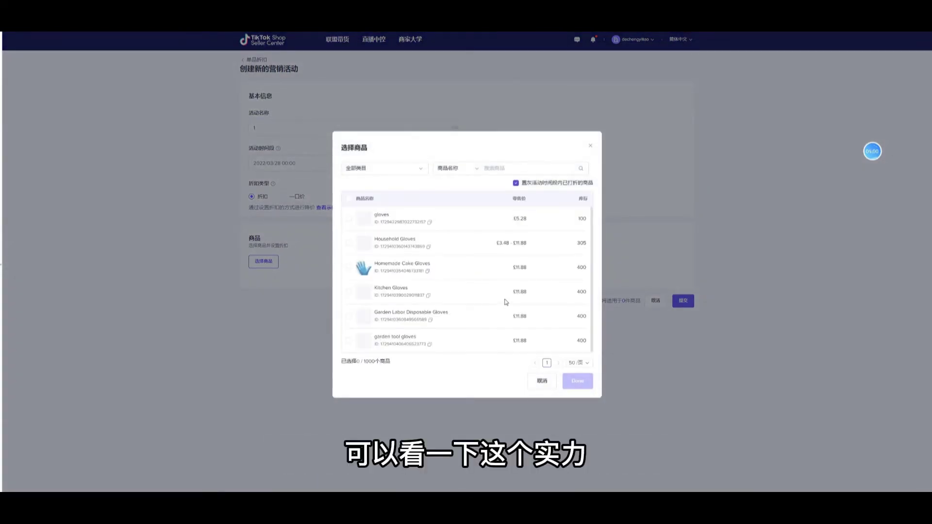
pyautogui.click(349, 267)
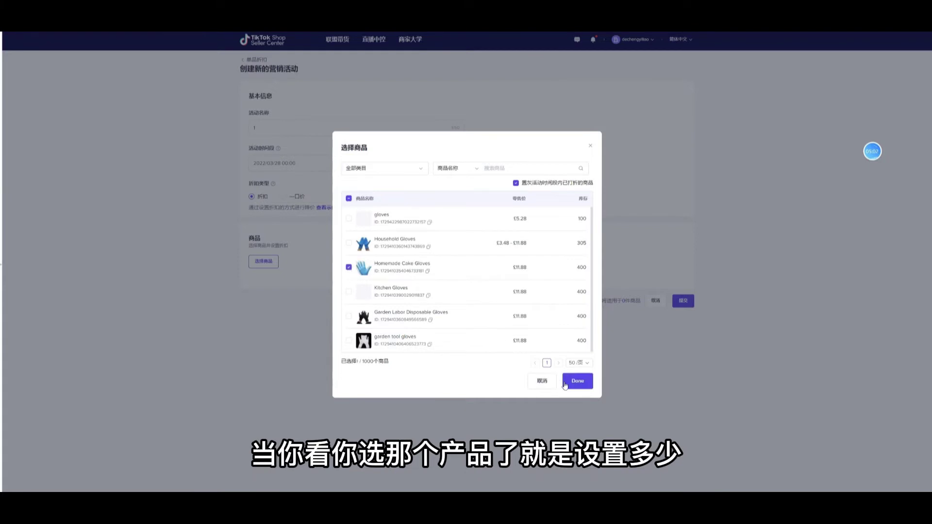
pyautogui.click(577, 381)
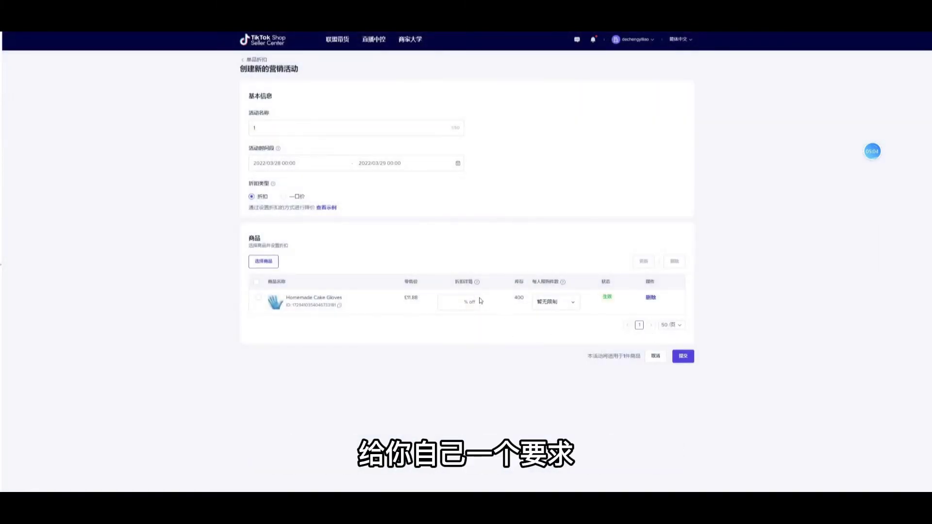
# - Give Homemade Cake Gloves 1% off with a purchase limit of 1 per person, and submit the discount campaign
pyautogui.click(462, 303)
pyautogui.moveTo(477, 282)
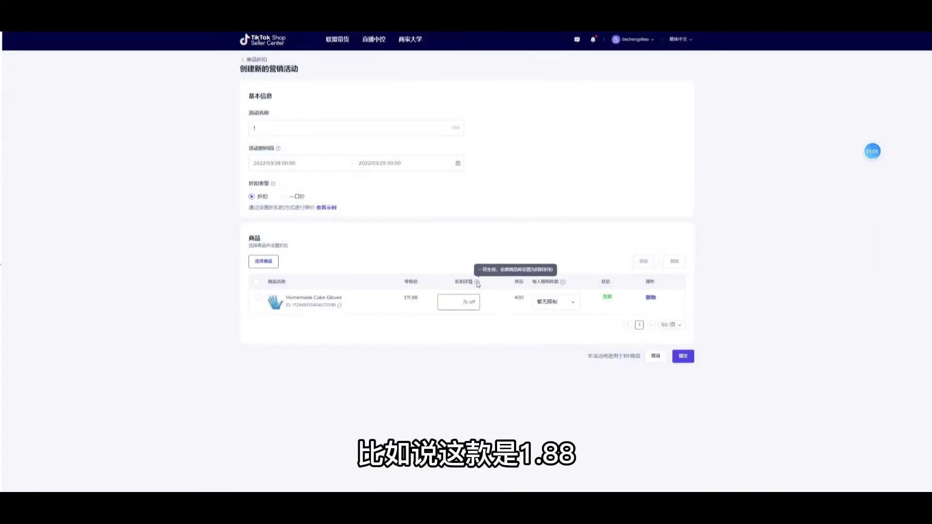
pyautogui.click(568, 306)
pyautogui.click(543, 333)
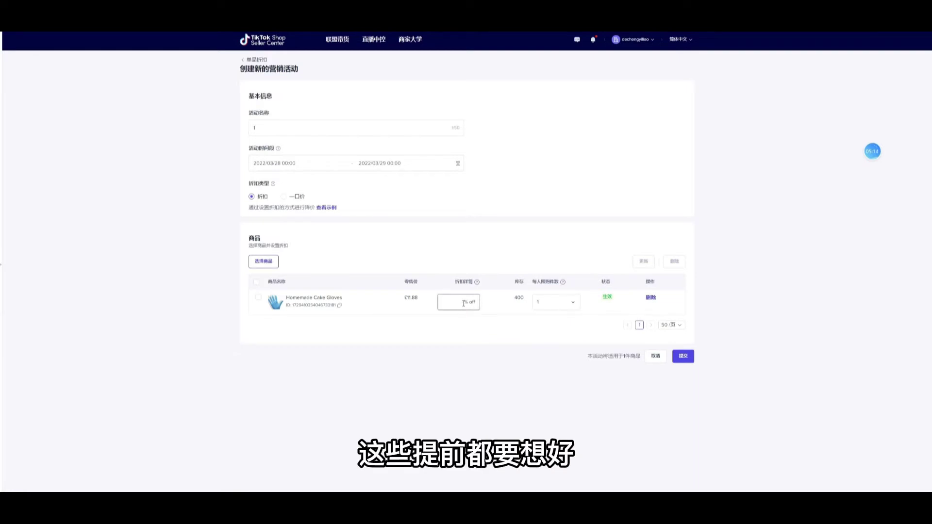
pyautogui.write('1')
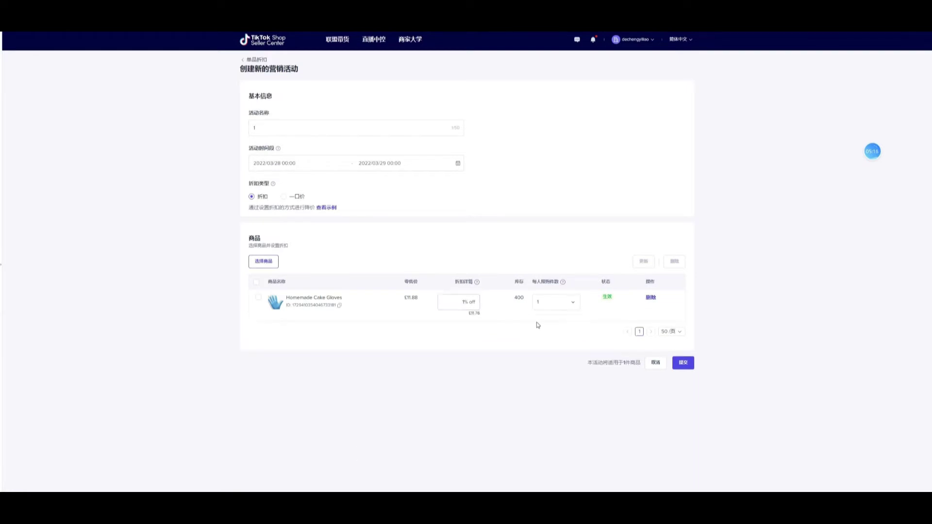
pyautogui.click(682, 362)
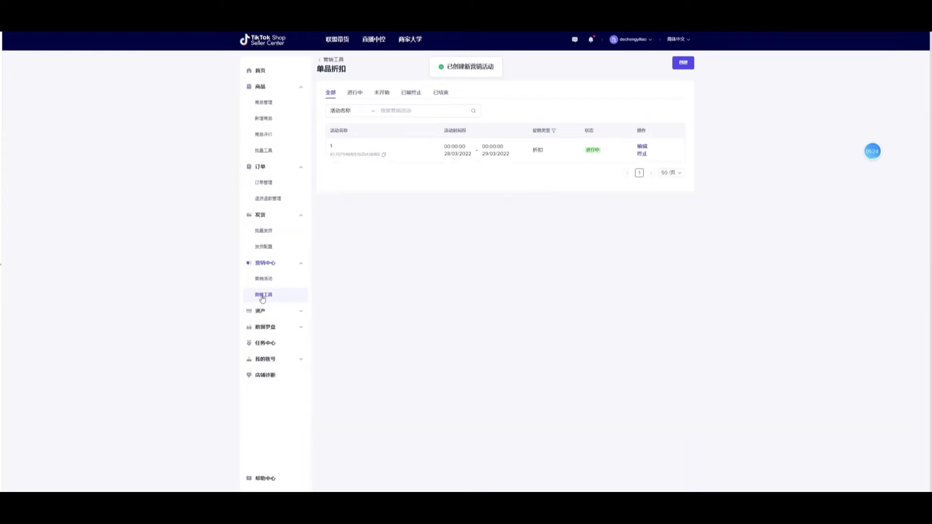
# - Start a new flash sale (秒杀) campaign named 1, running from 2022/03/28 00:00 to 2022/03/29 00:00
pyautogui.click(262, 296)
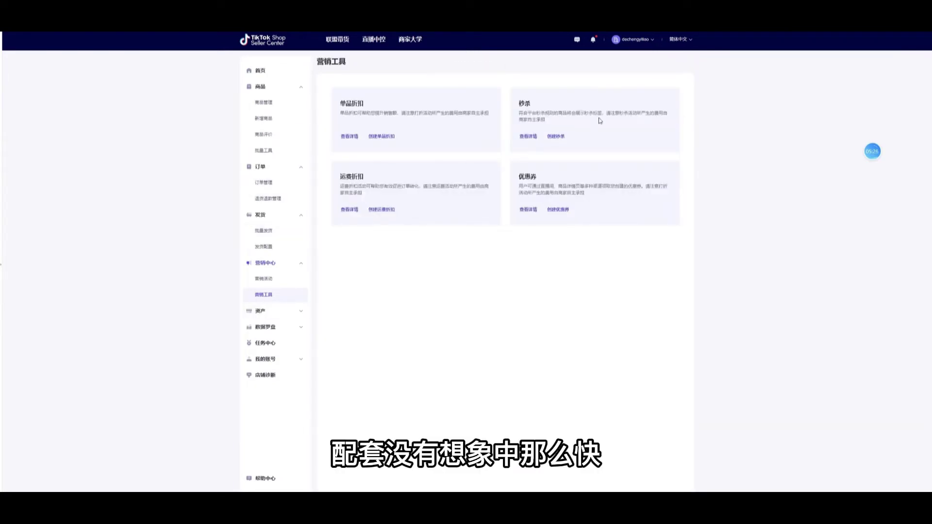
pyautogui.click(555, 137)
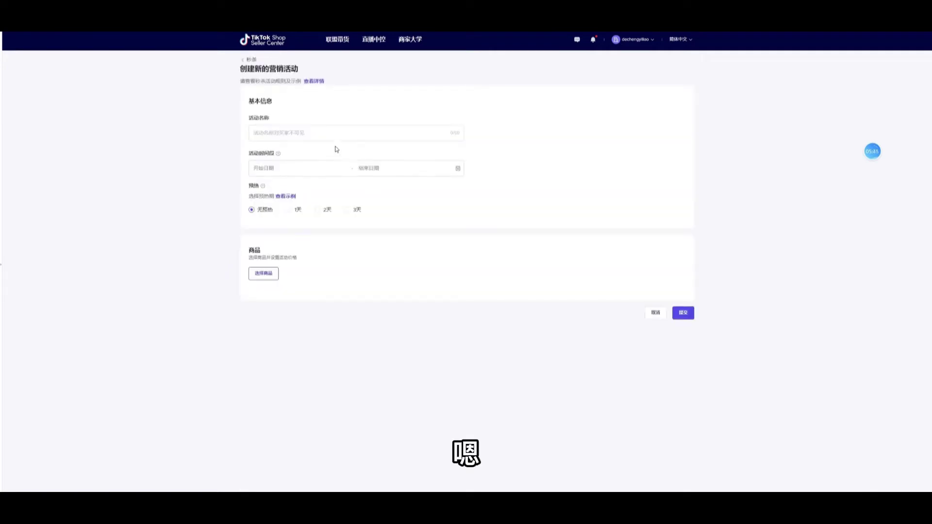
pyautogui.click(323, 132)
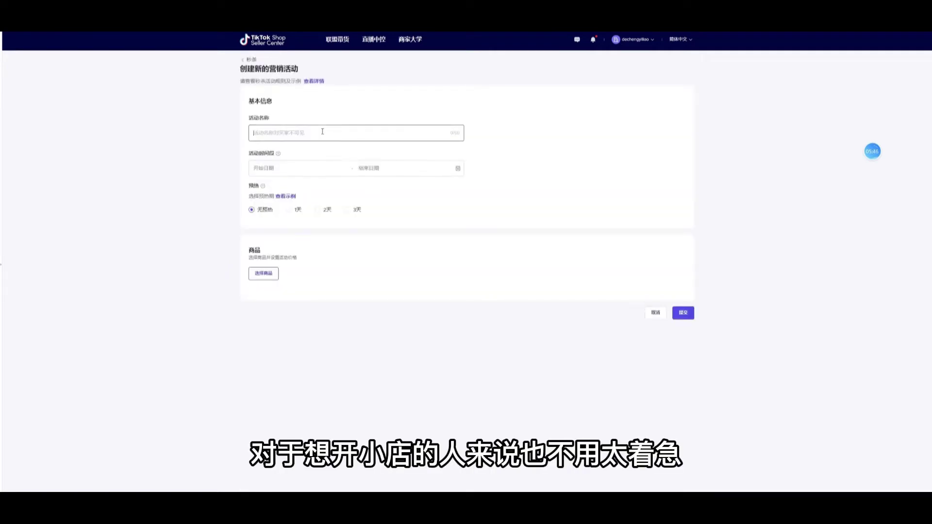
pyautogui.write('1')
pyautogui.click(291, 168)
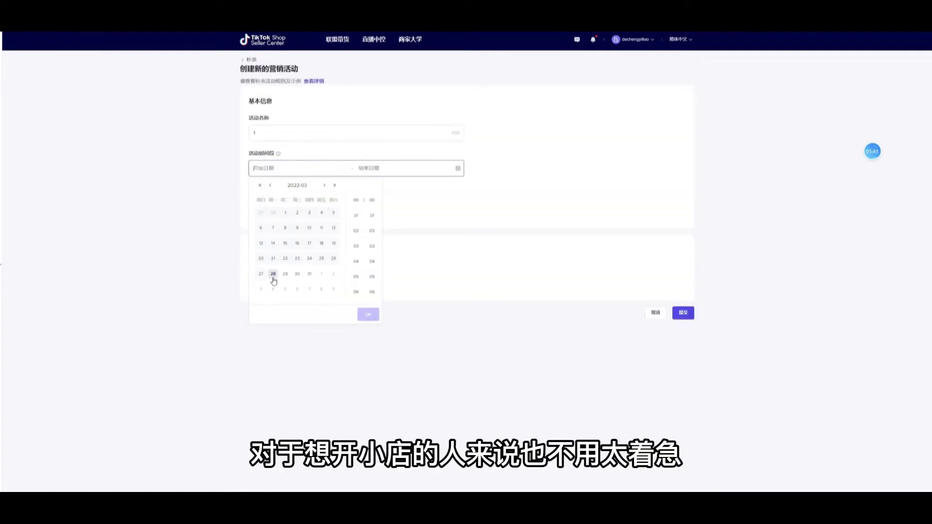
pyautogui.click(273, 275)
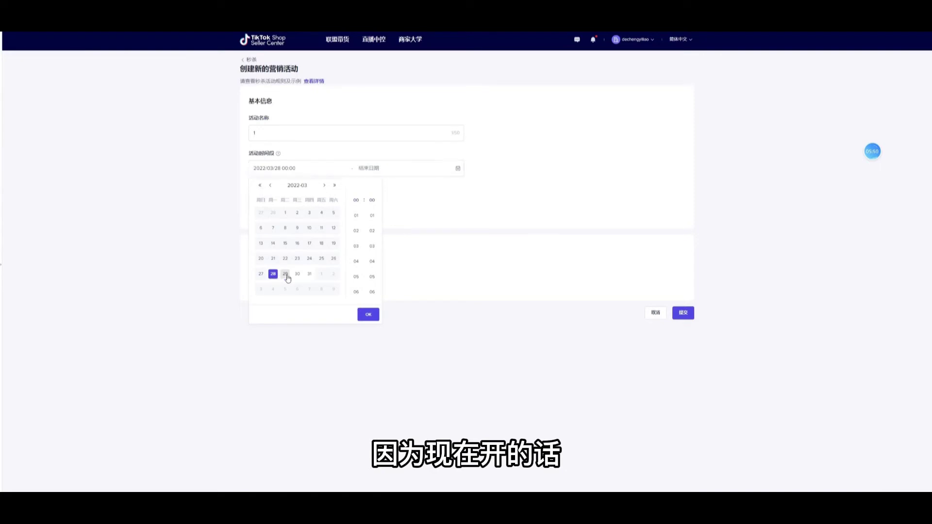
pyautogui.click(363, 314)
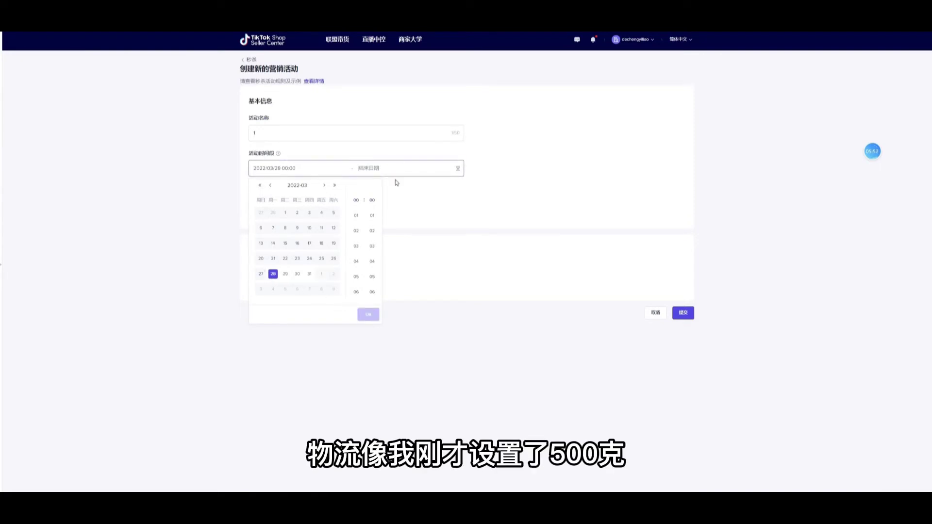
pyautogui.click(286, 274)
pyautogui.click(368, 314)
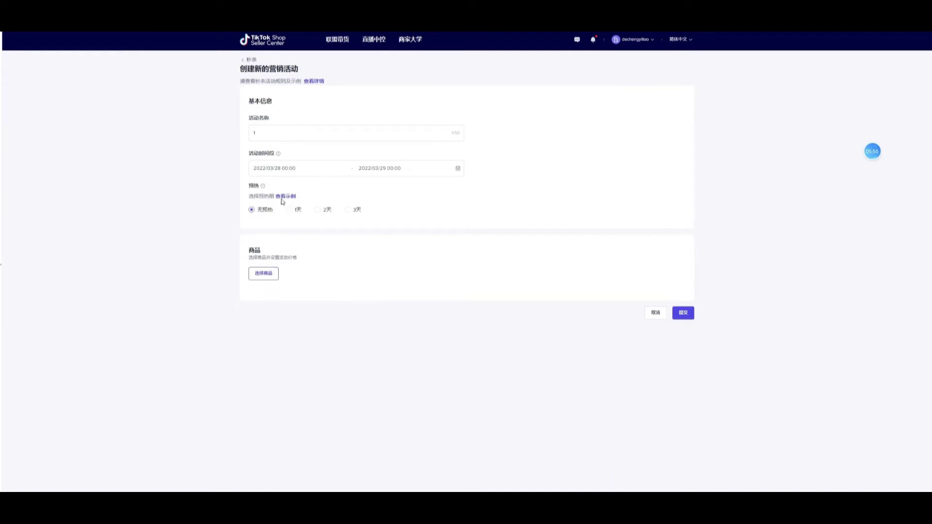
# - View the sample for the flash sale's warm-up period (预热) and close it
pyautogui.click(281, 198)
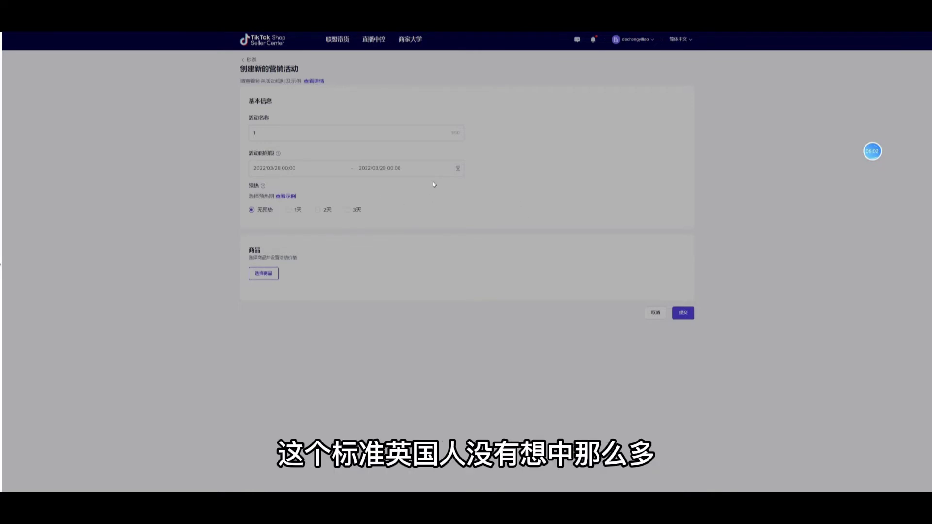
pyautogui.click(474, 191)
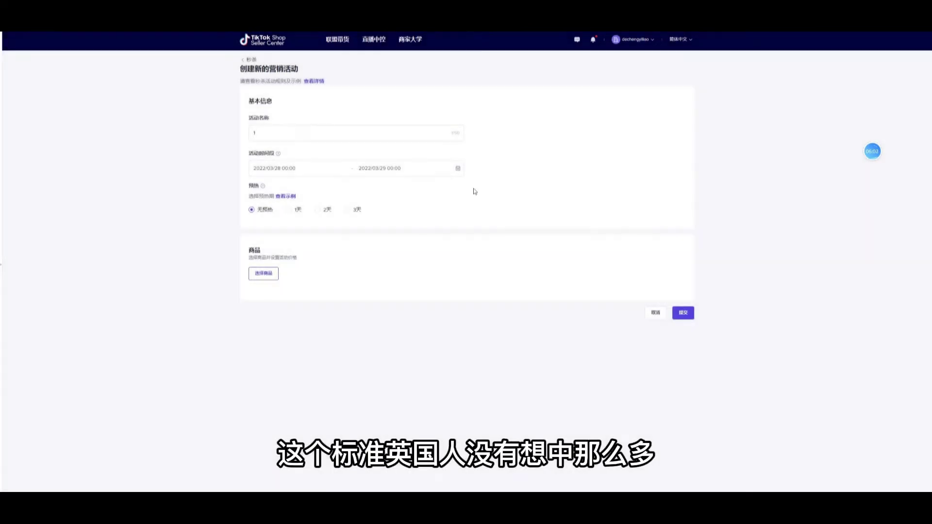
pyautogui.click(287, 196)
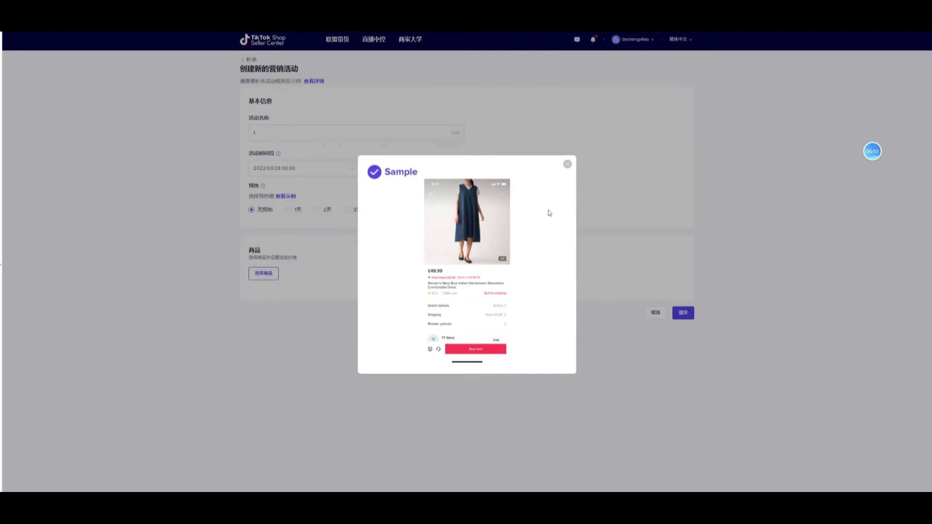
pyautogui.click(567, 164)
# - Add Garden Labor Disposable Gloves to the flash sale with a flash price of £9.9, and submit the campaign
pyautogui.click(264, 273)
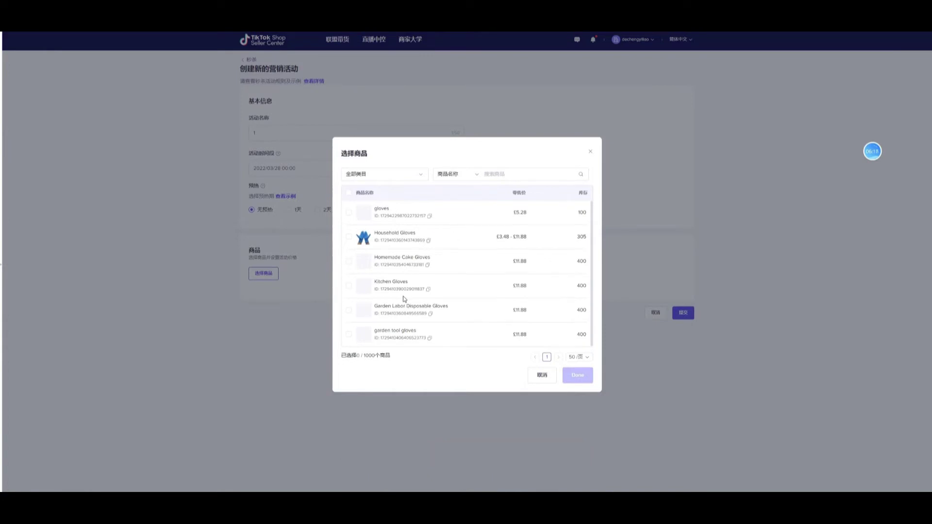
pyautogui.click(349, 310)
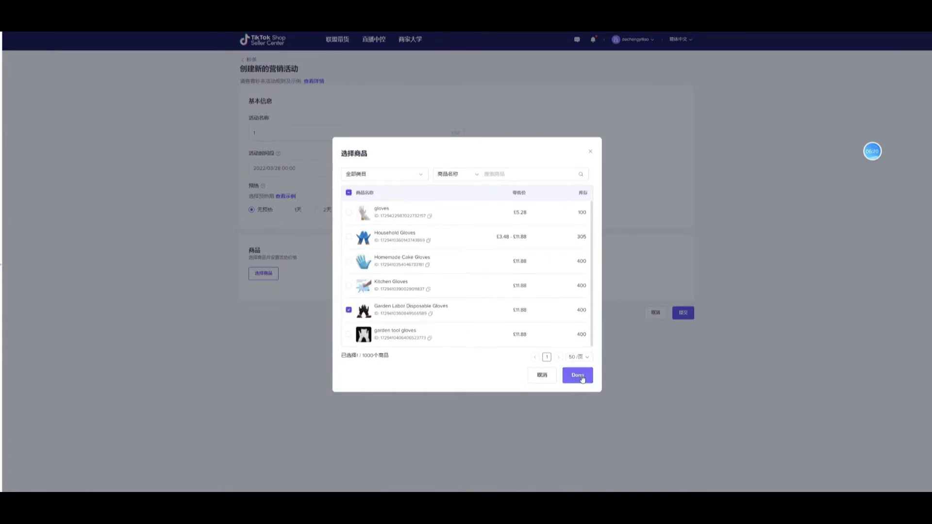
pyautogui.click(577, 375)
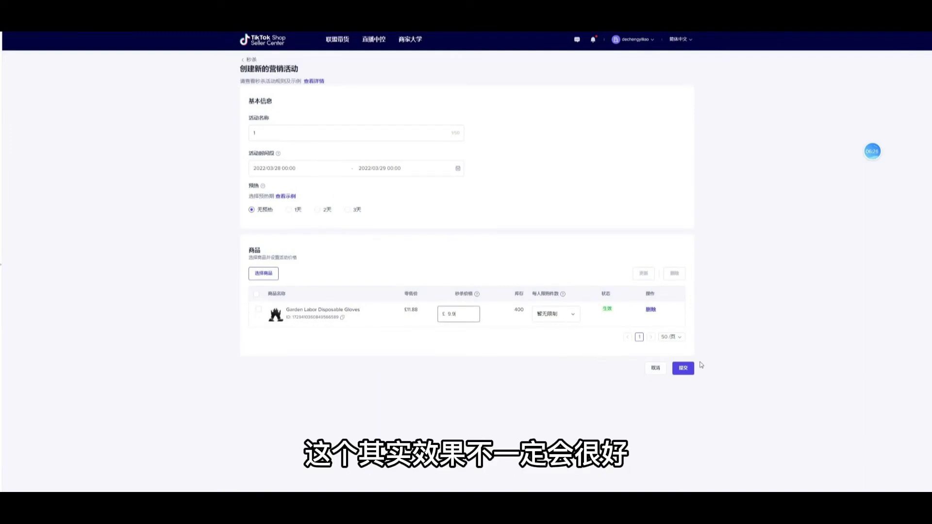
pyautogui.click(683, 370)
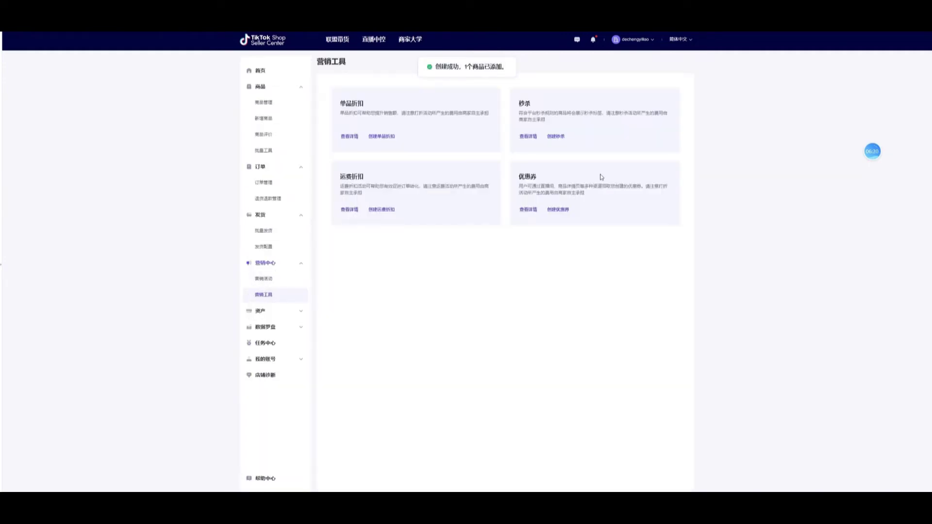
# - View the flash sale (秒杀) campaign list and open campaign 1 for editing
pyautogui.click(530, 138)
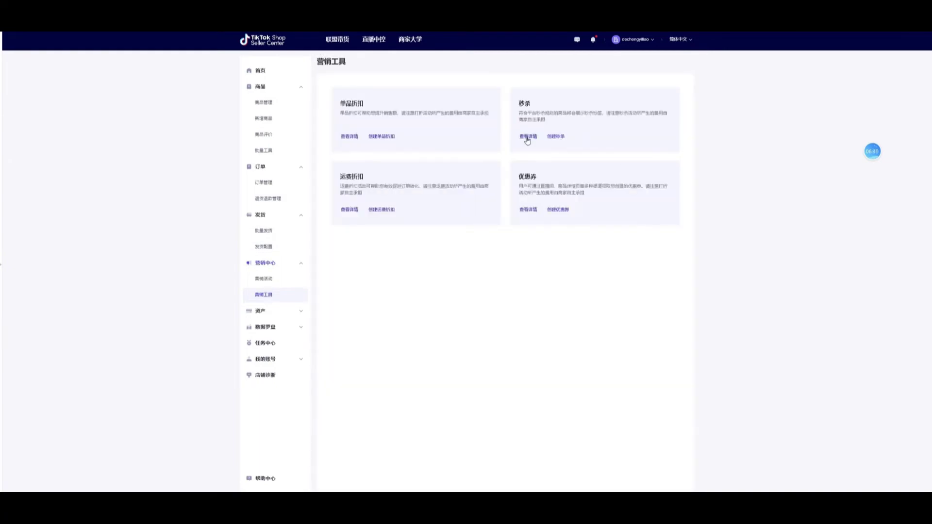
pyautogui.click(526, 138)
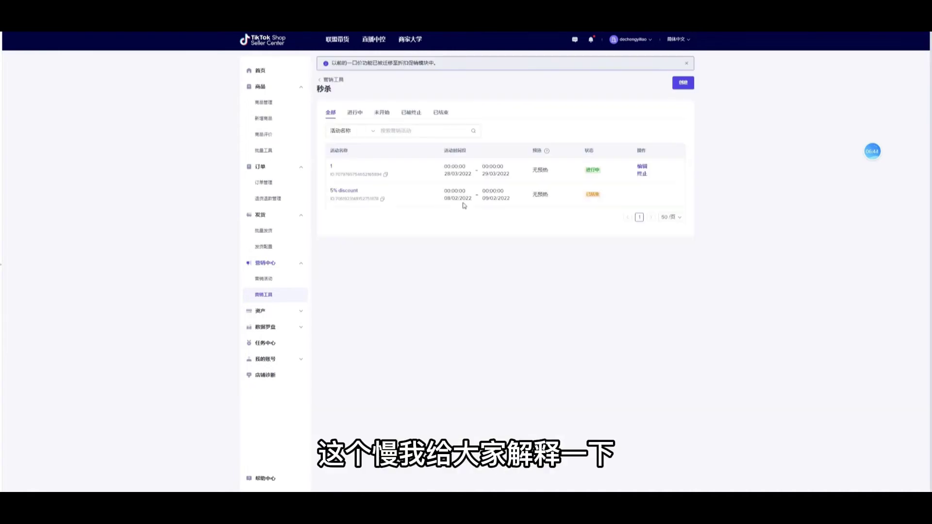
pyautogui.click(642, 166)
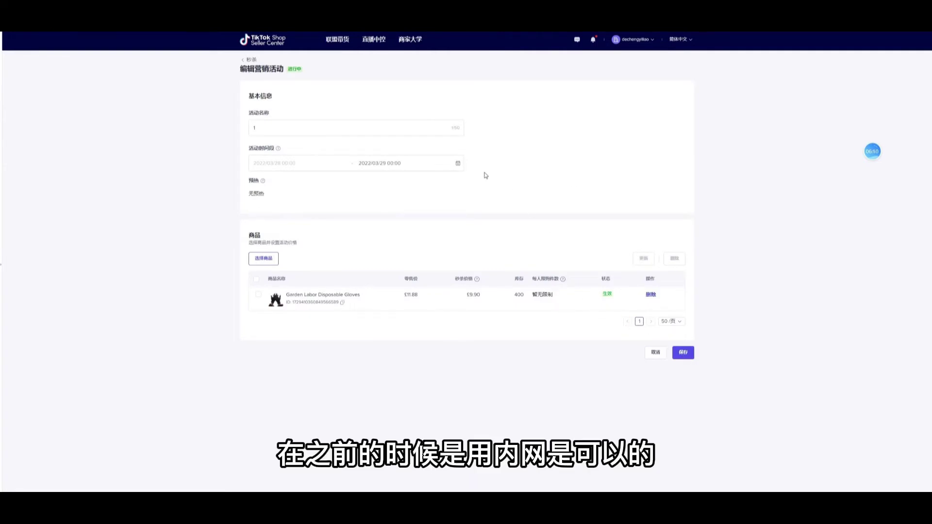
# - Try to give Garden Labor Disposable Gloves a purchase limit of 1 per person and a £9.9 flash price, and save the campaign
pyautogui.click(258, 294)
pyautogui.click(610, 261)
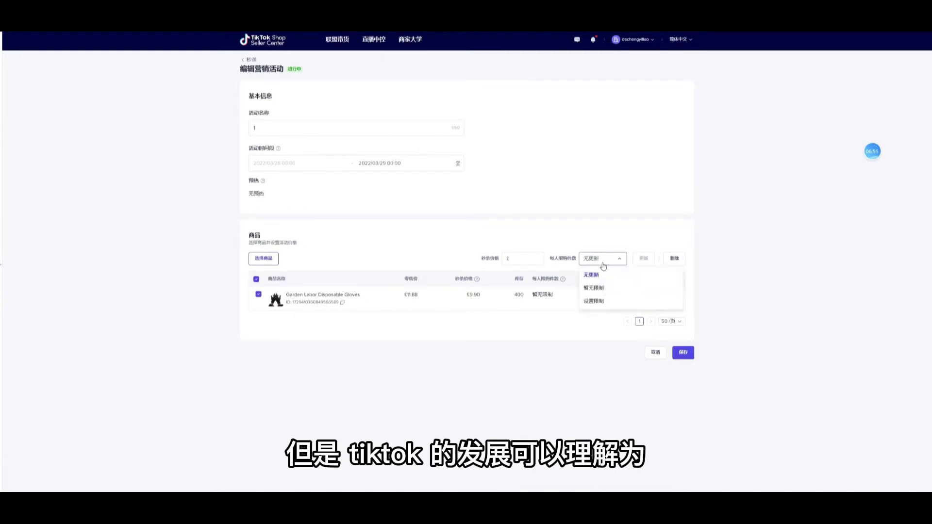
pyautogui.click(596, 302)
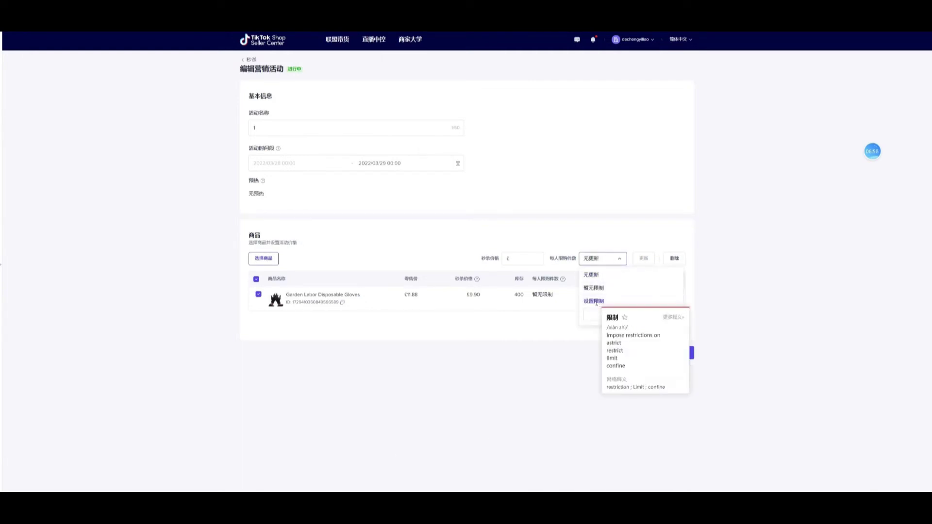
pyautogui.write('1')
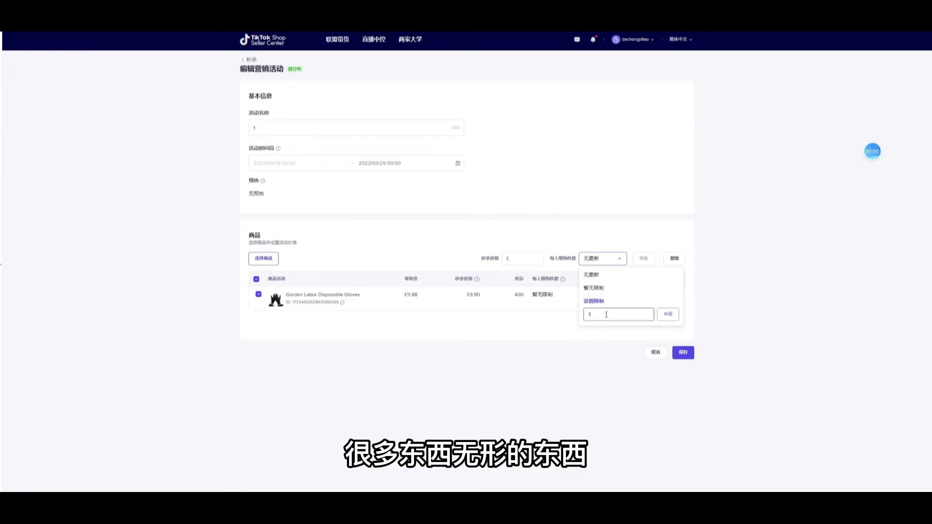
pyautogui.click(661, 319)
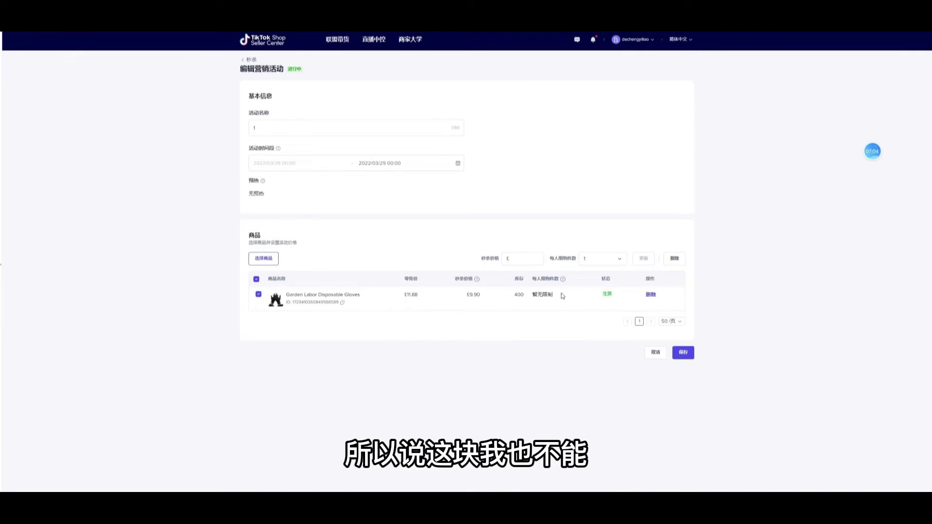
pyautogui.click(522, 261)
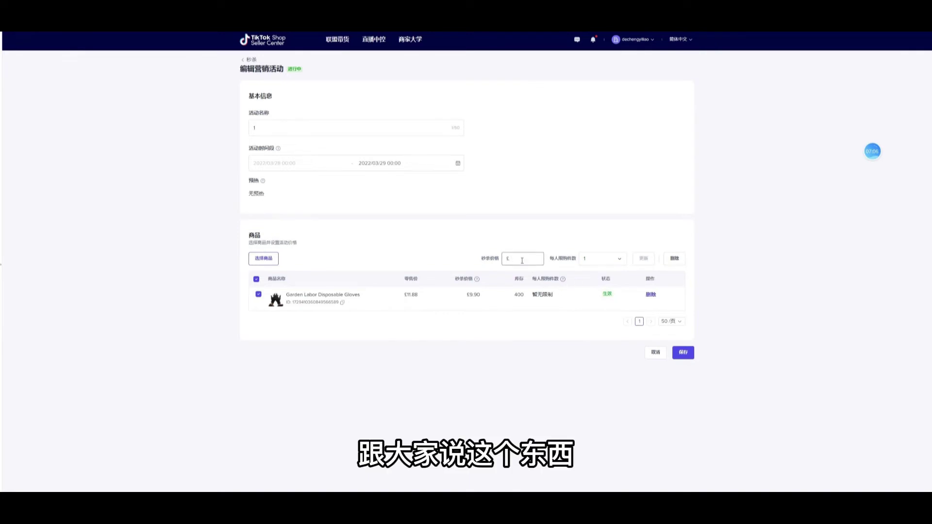
pyautogui.write('9.9')
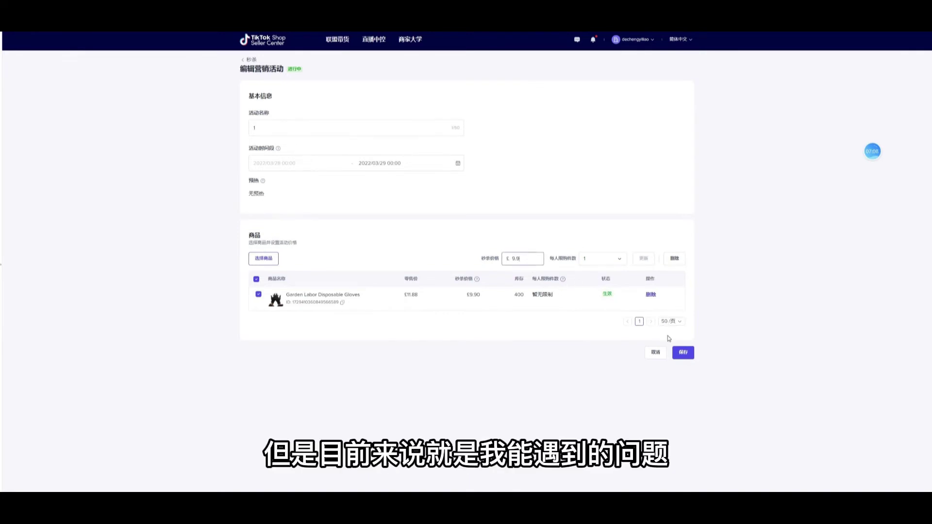
pyautogui.click(683, 352)
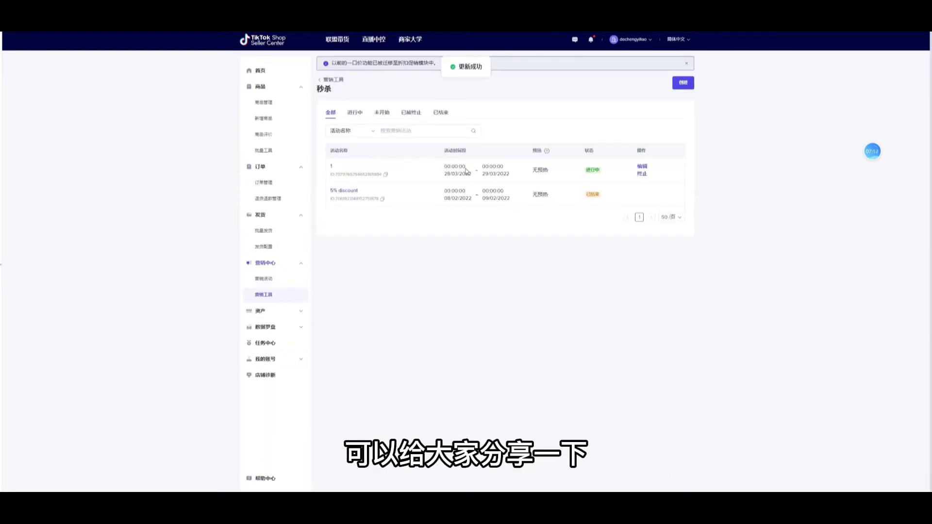
# - Reopen campaign 1 for editing, view its product selection list, and close the list without adding products
pyautogui.click(642, 167)
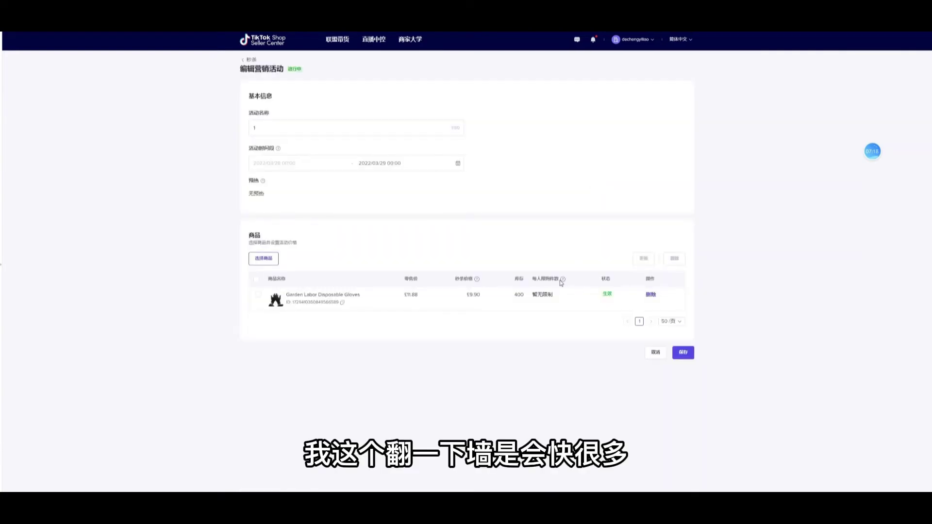
pyautogui.click(271, 261)
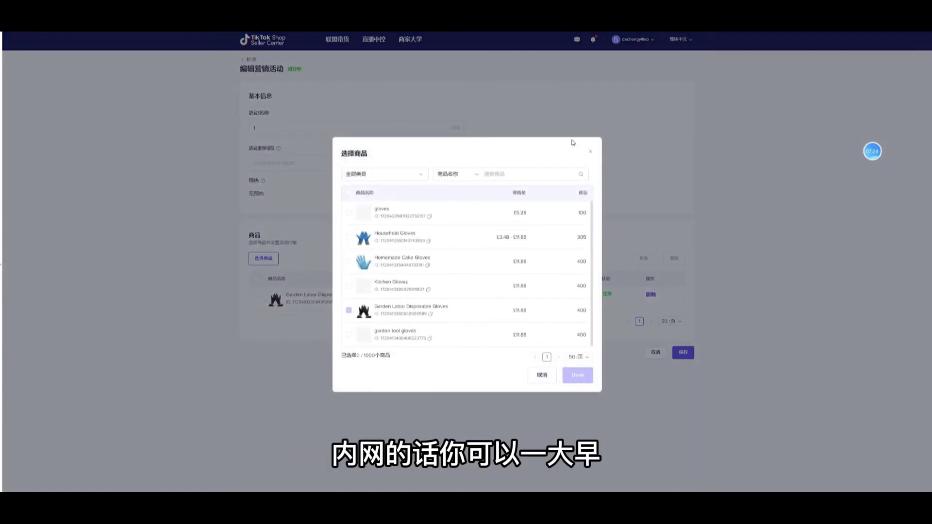
pyautogui.click(590, 151)
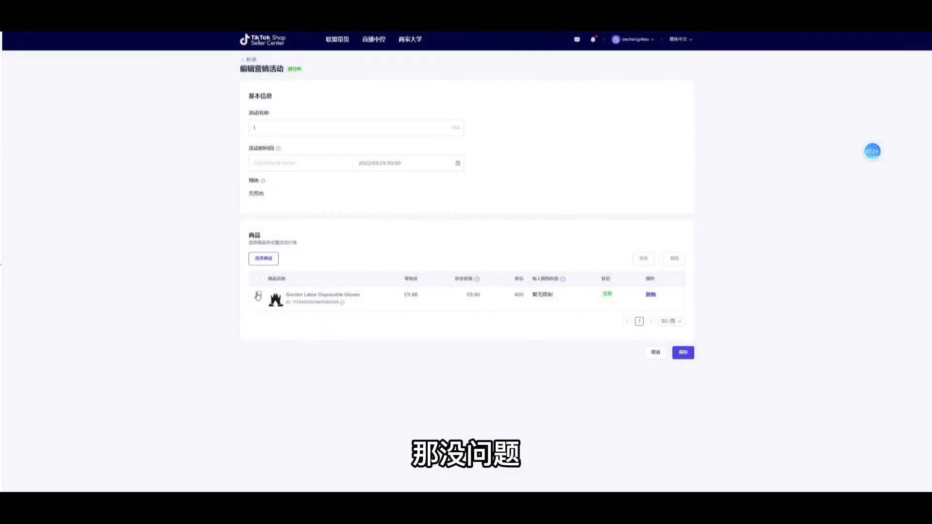
# - Select Garden Labor Disposable Gloves again and re-enter a limit of 1 per person with a flash price of £9.9
pyautogui.click(257, 295)
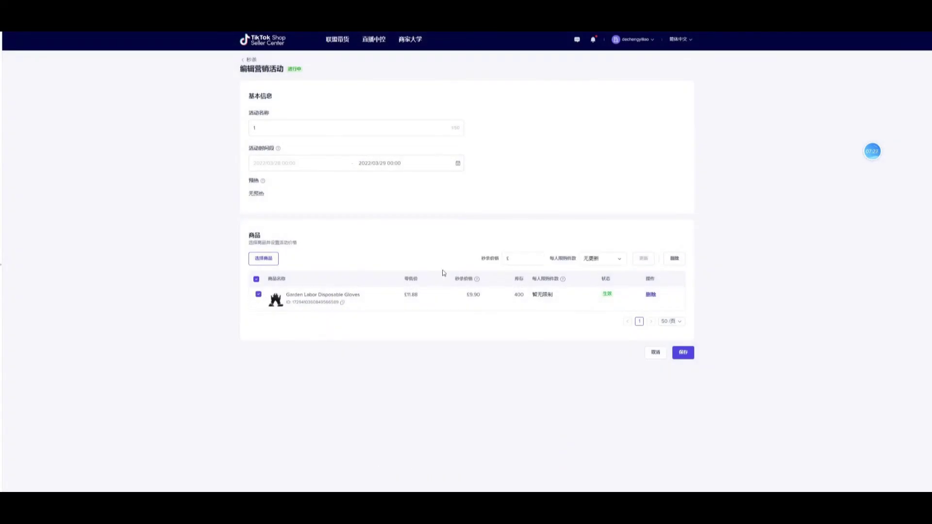
pyautogui.click(617, 261)
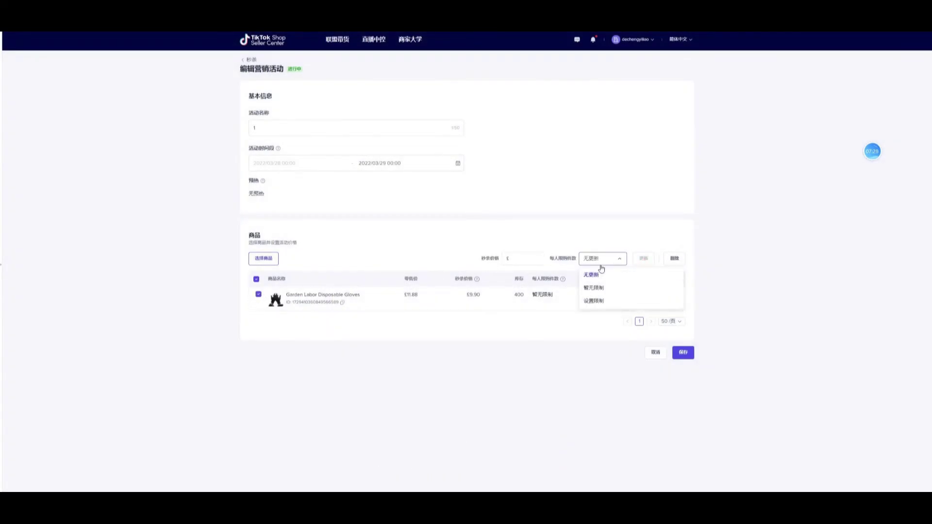
pyautogui.click(600, 301)
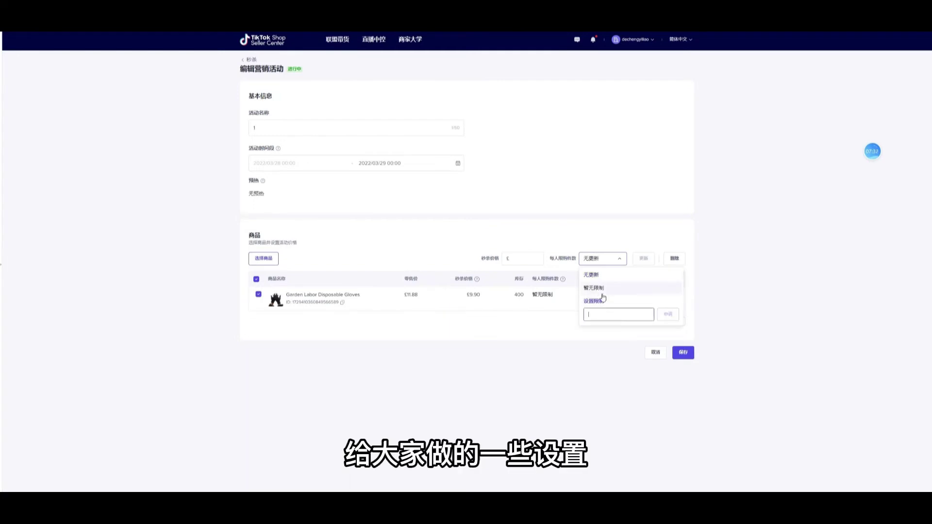
pyautogui.write('1')
pyautogui.click(667, 314)
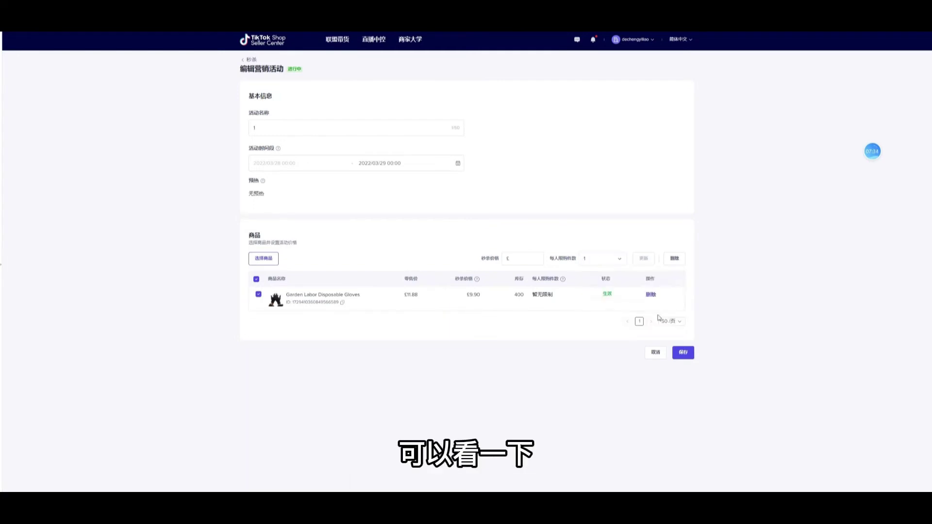
pyautogui.click(530, 260)
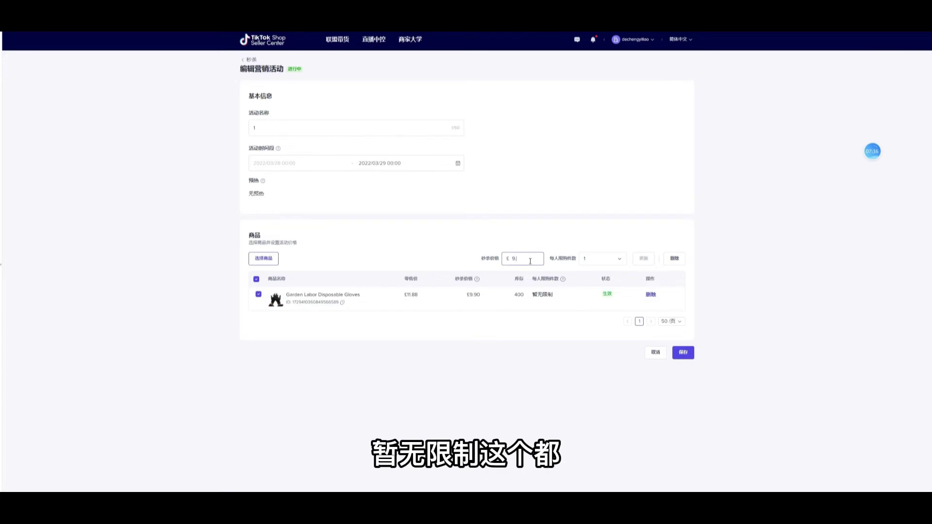
pyautogui.write('9.9')
pyautogui.click(605, 242)
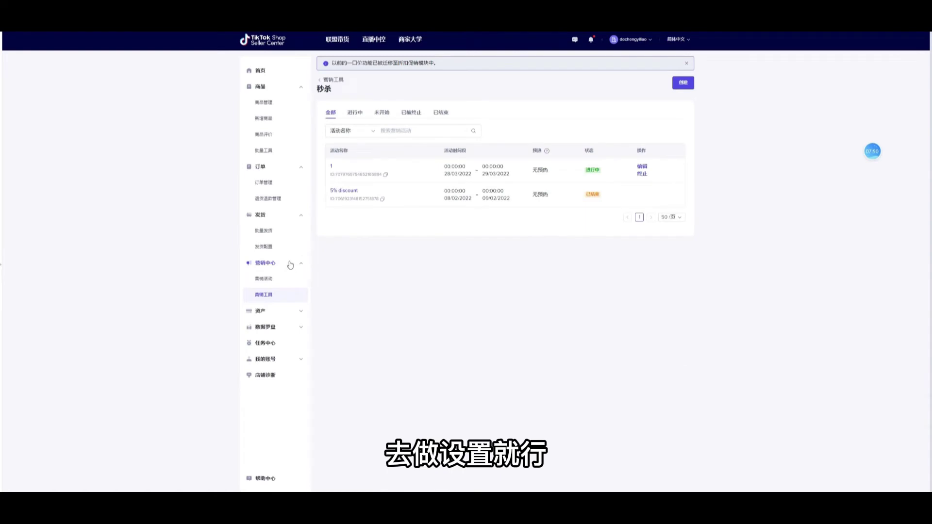
# - Start a new shipping discount (运费折扣) campaign named 2, running from 2022/03/28 00:00 to 2022/03/29 00:00
pyautogui.click(264, 295)
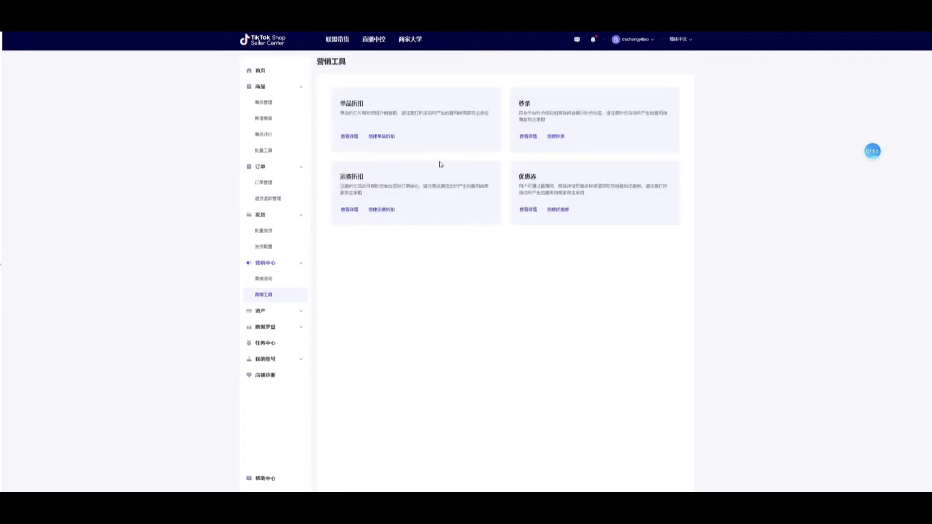
pyautogui.click(386, 211)
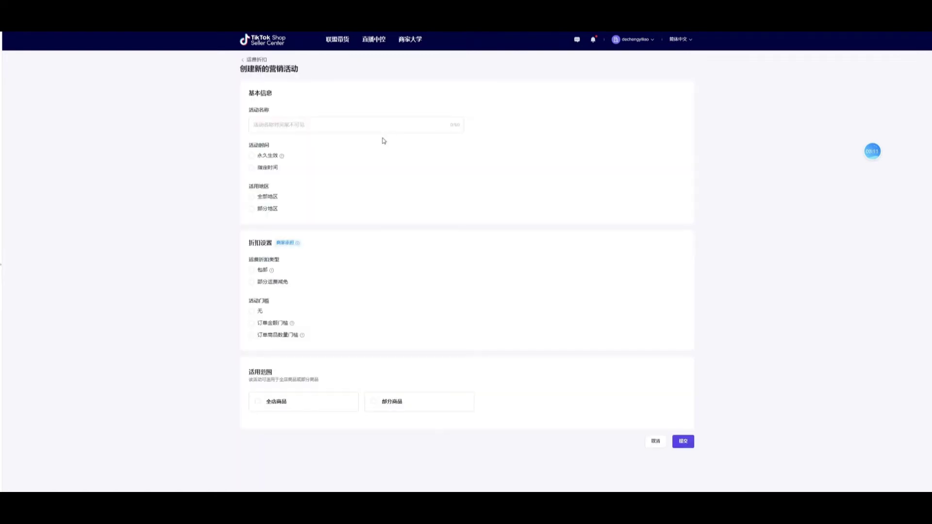
pyautogui.click(317, 120)
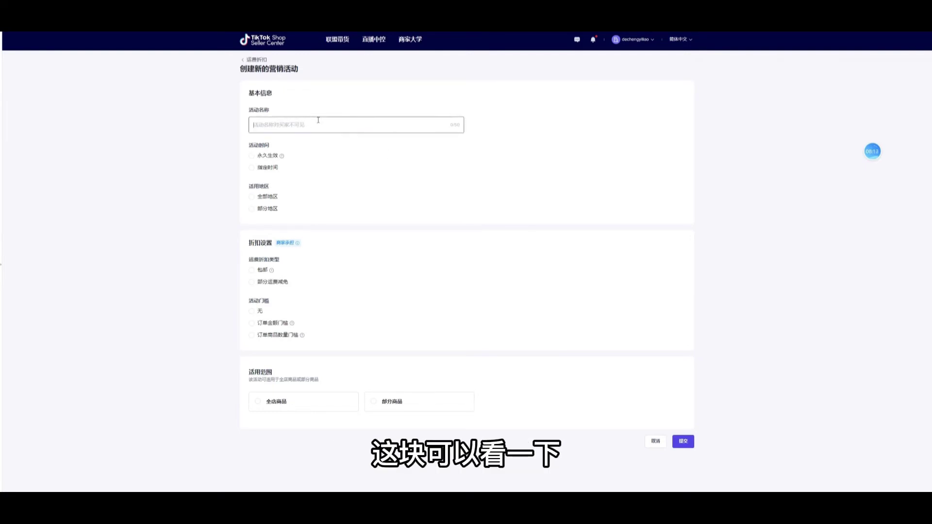
pyautogui.write('2')
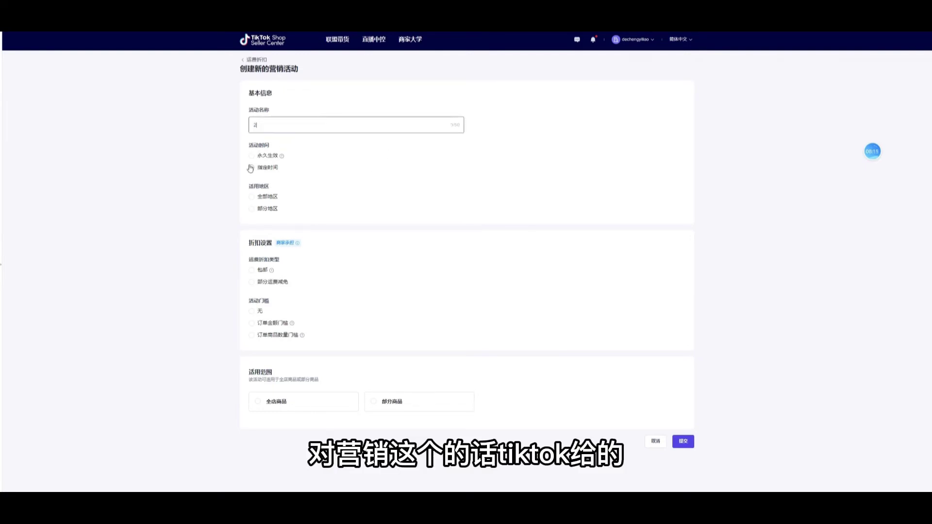
pyautogui.click(252, 169)
pyautogui.click(293, 187)
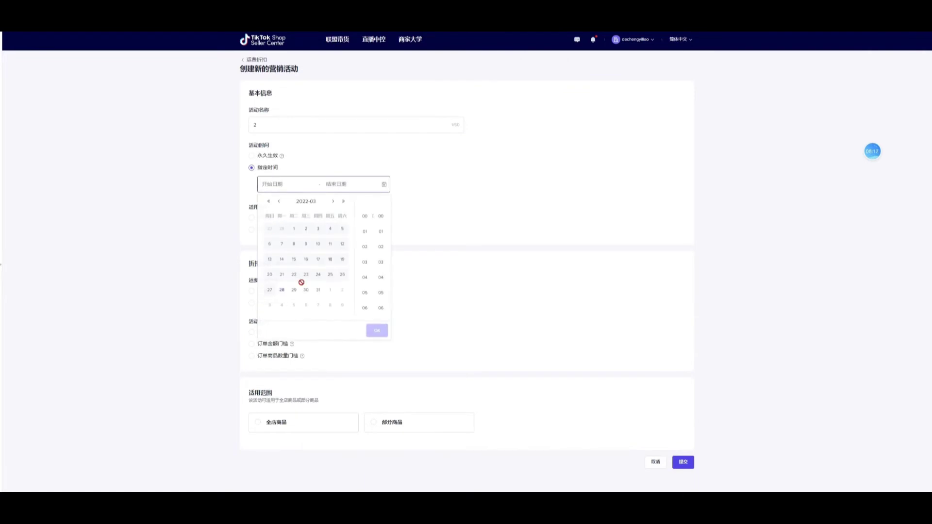
pyautogui.click(281, 290)
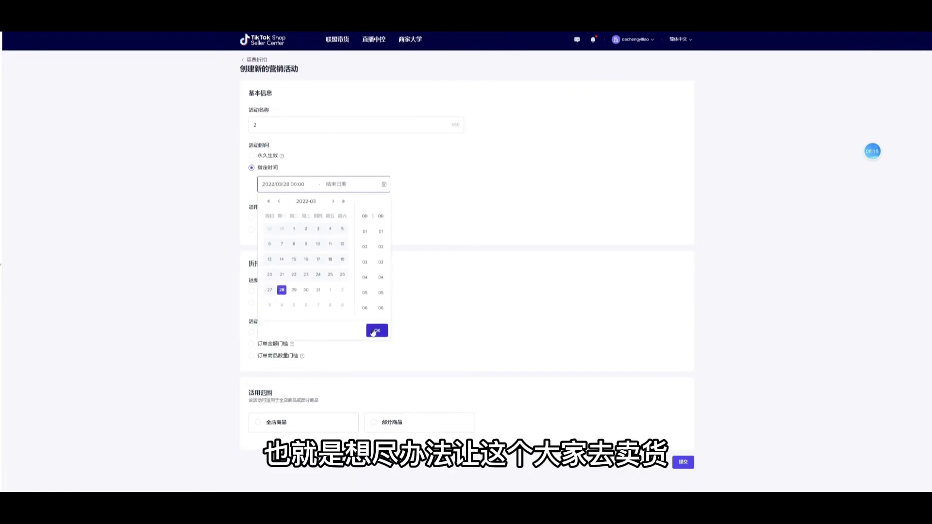
pyautogui.click(369, 327)
pyautogui.click(294, 290)
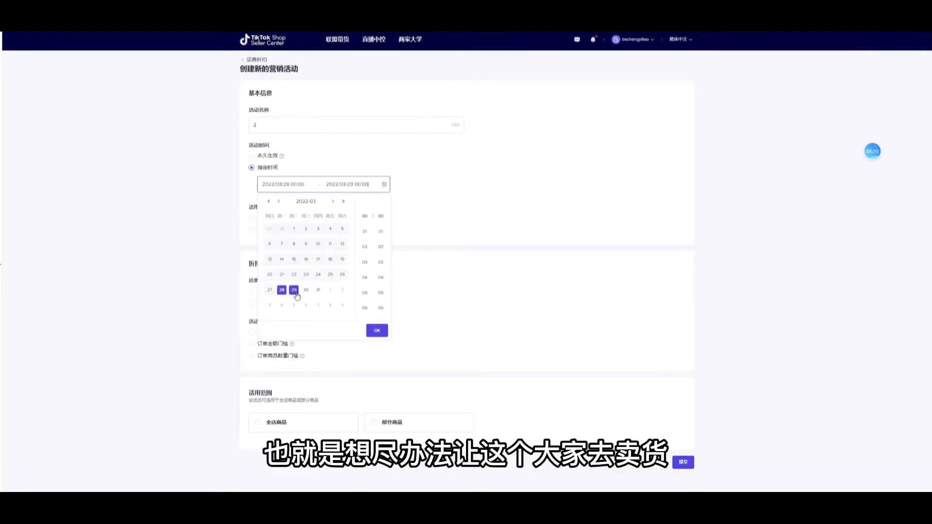
pyautogui.click(377, 330)
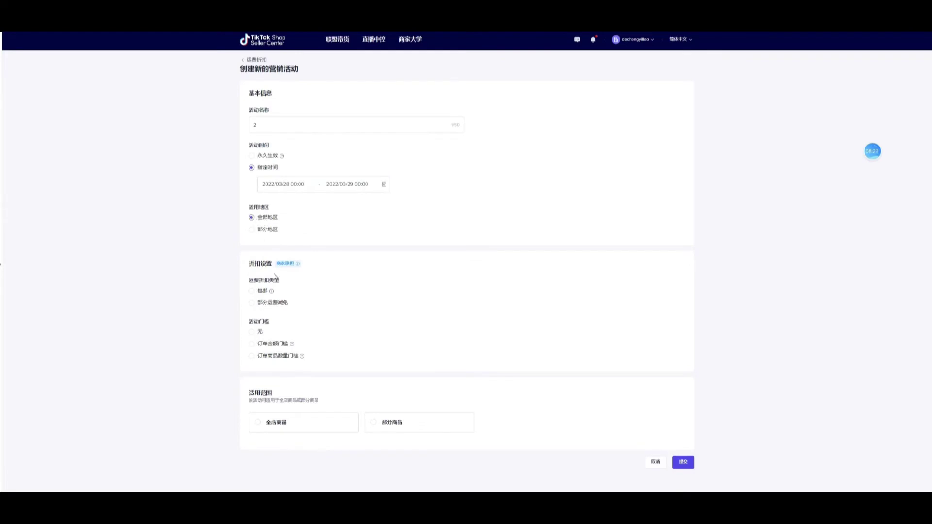
# - Offer free shipping (包邮) in all regions with no threshold (无) on all store products (全店商品), and submit the campaign
pyautogui.click(251, 291)
pyautogui.click(286, 423)
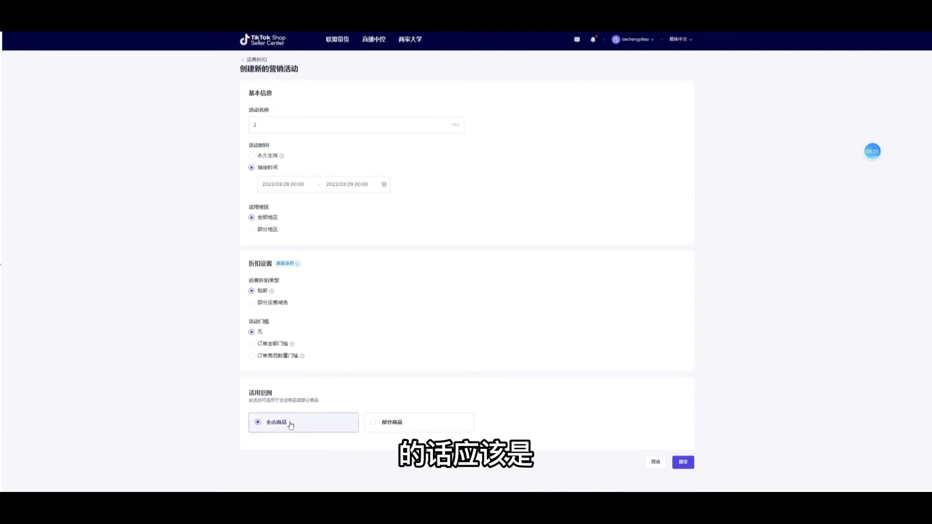
pyautogui.click(682, 463)
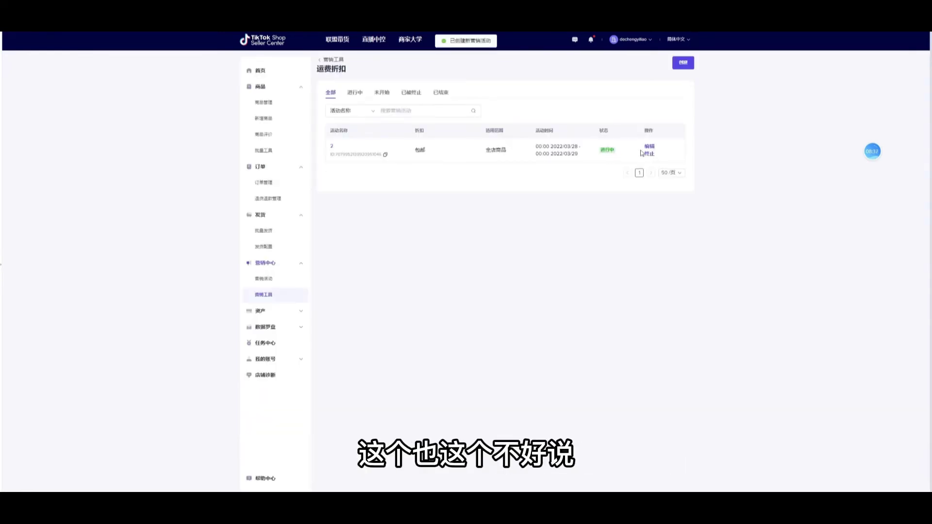
# - Copy the shipping discount campaign's ID and return to the marketing tools overview (营销工具)
pyautogui.click(384, 155)
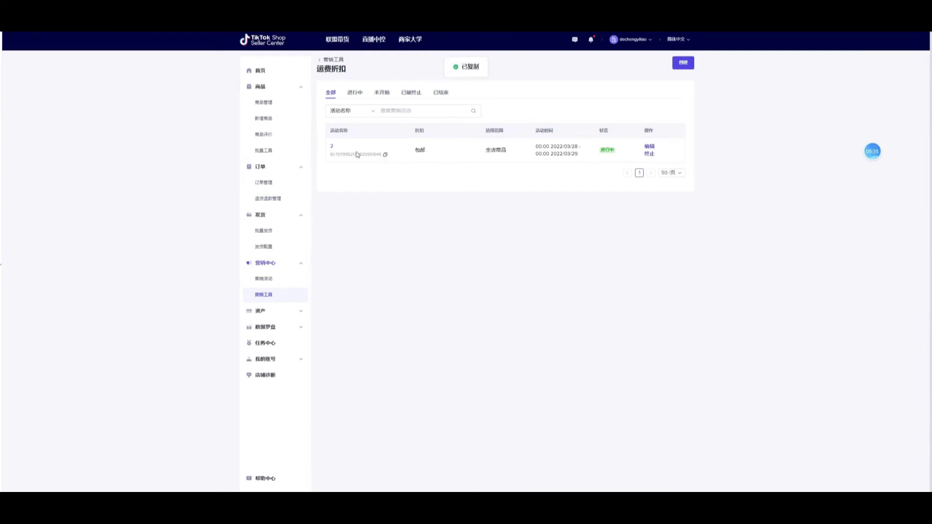
pyautogui.click(270, 296)
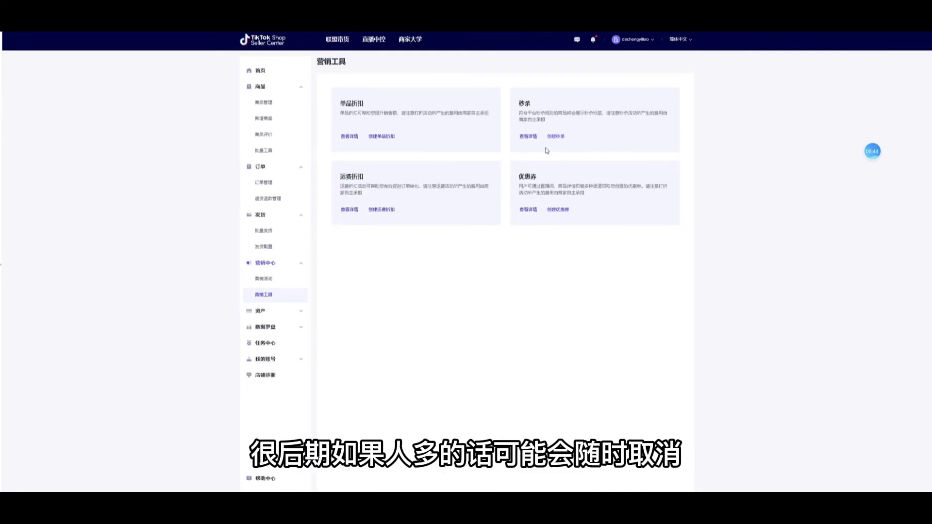
# - Start a new public (公开) coupon named 1, claimable from 2022/03/28 00:00 to 2022/03/29 00:00
pyautogui.click(566, 210)
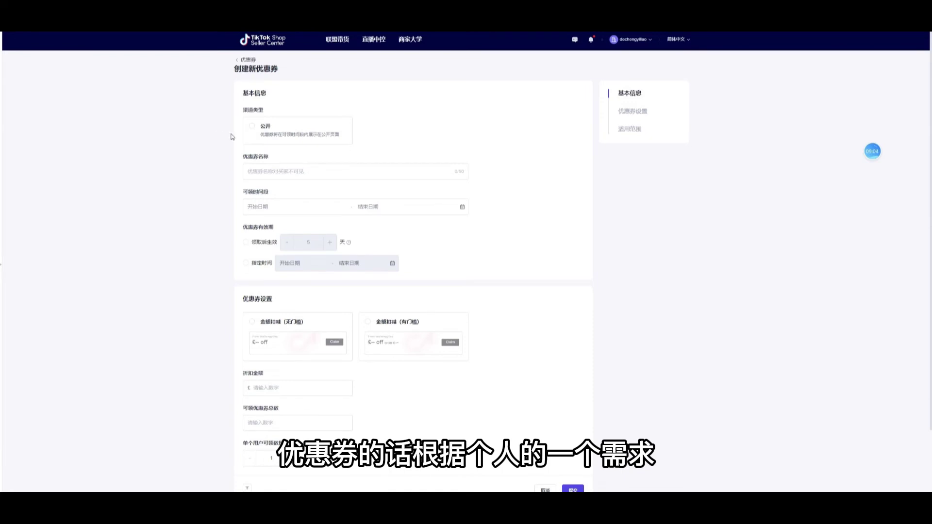
pyautogui.click(274, 137)
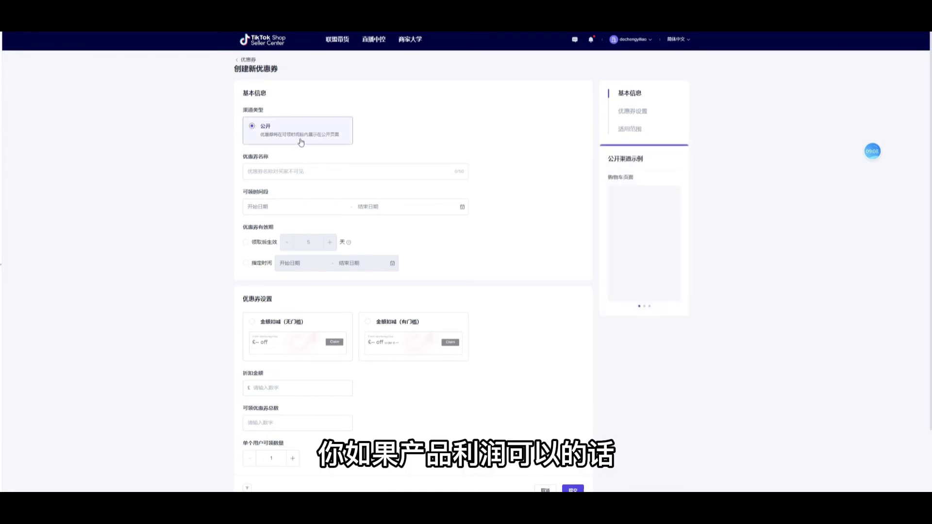
pyautogui.click(303, 171)
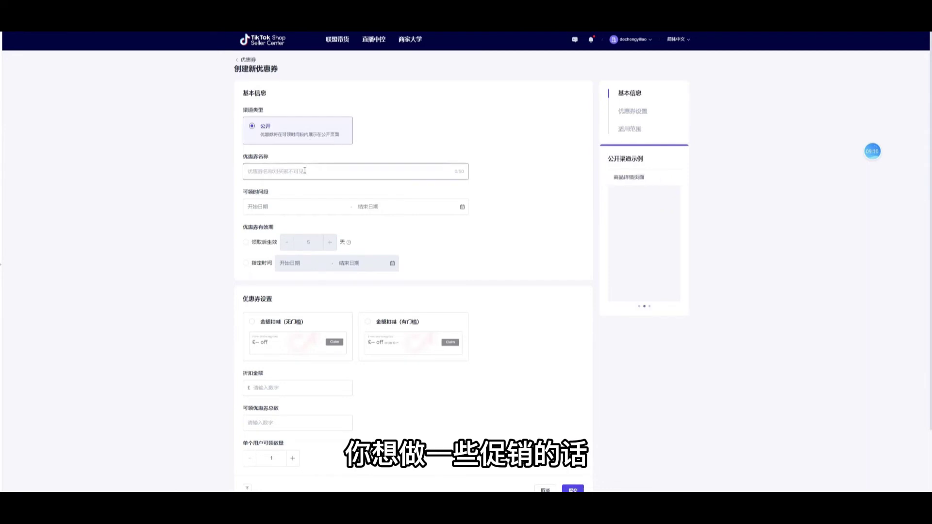
pyautogui.write('t')
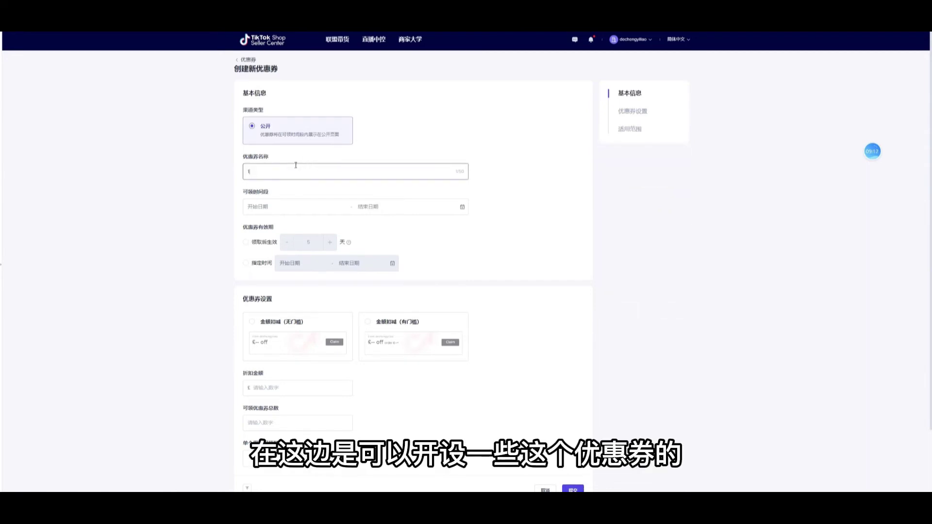
pyautogui.click(277, 208)
pyautogui.click(267, 312)
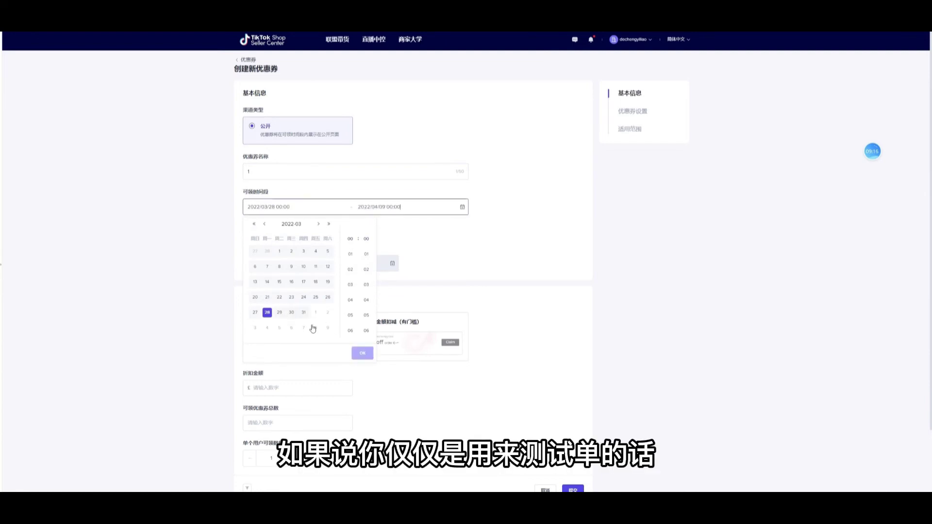
pyautogui.click(288, 315)
pyautogui.click(279, 312)
pyautogui.click(362, 353)
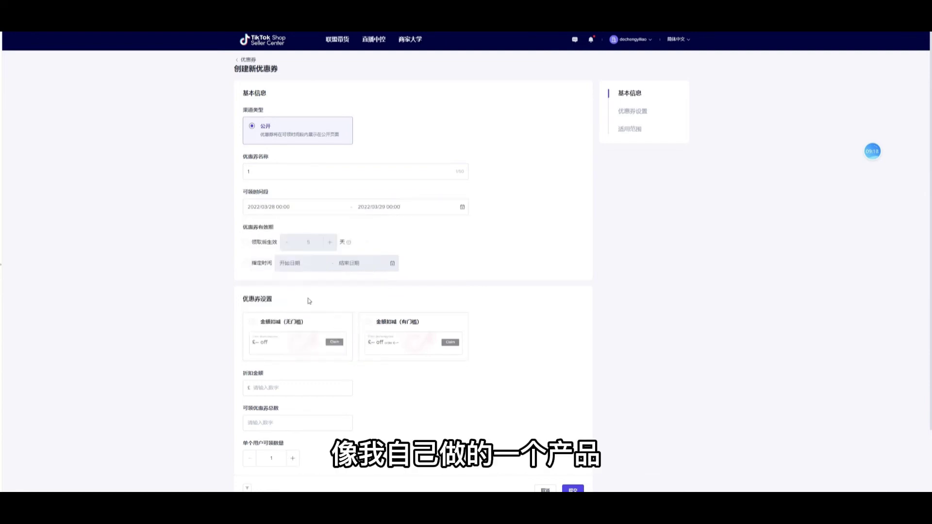
# - Make the coupon valid from the moment it is claimed (领取后生效) for 1 day
pyautogui.click(247, 243)
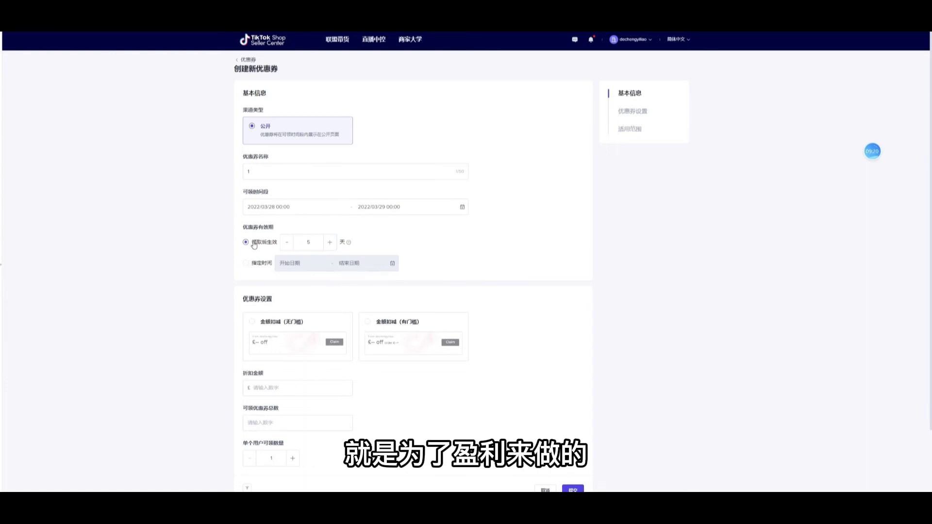
pyautogui.click(288, 243)
pyautogui.click(288, 243)
pyautogui.click(288, 243)
pyautogui.click(287, 243)
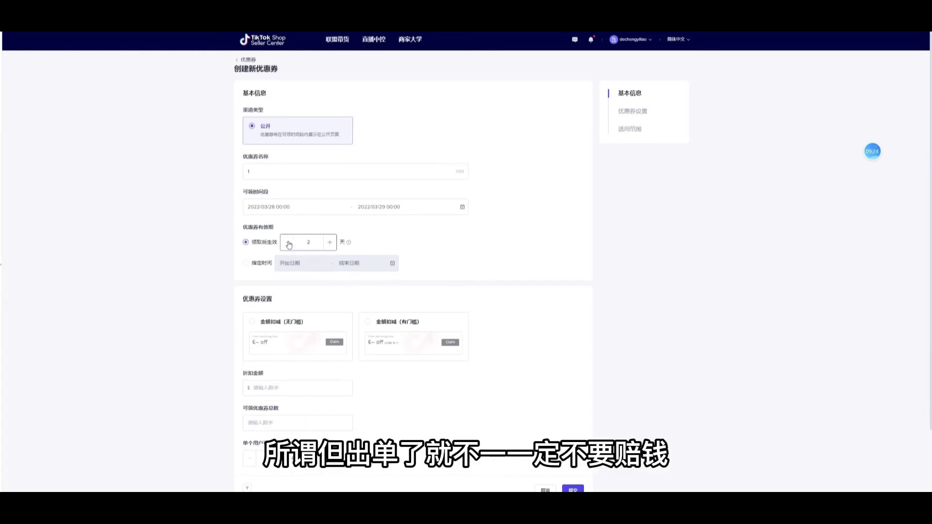
pyautogui.click(288, 243)
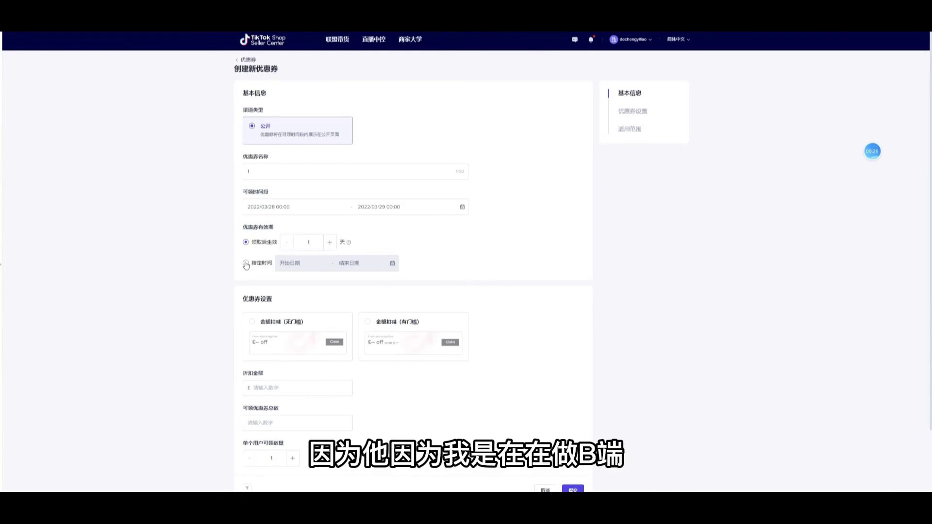
# - Choose an amount discount without threshold (金额扣减 无门槛) of £1 and set the total number of claimable coupons to 5
pyautogui.click(250, 323)
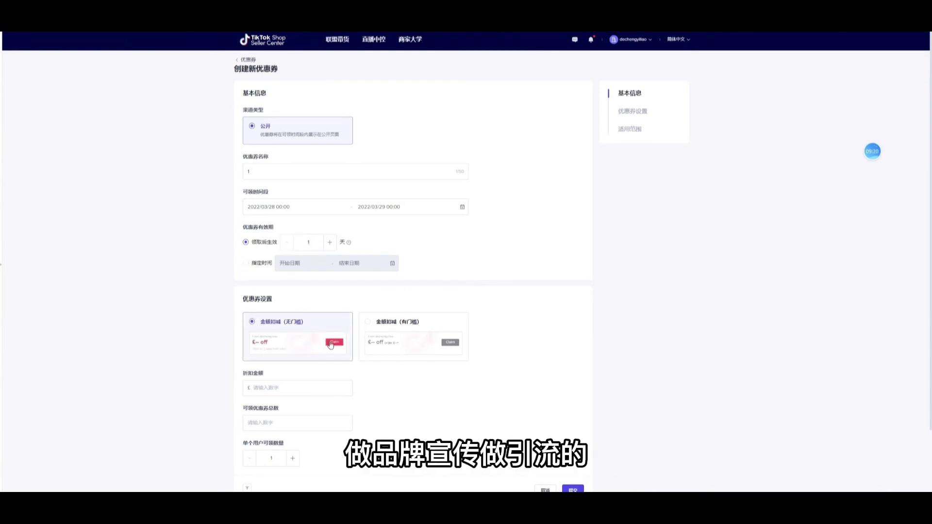
pyautogui.click(368, 322)
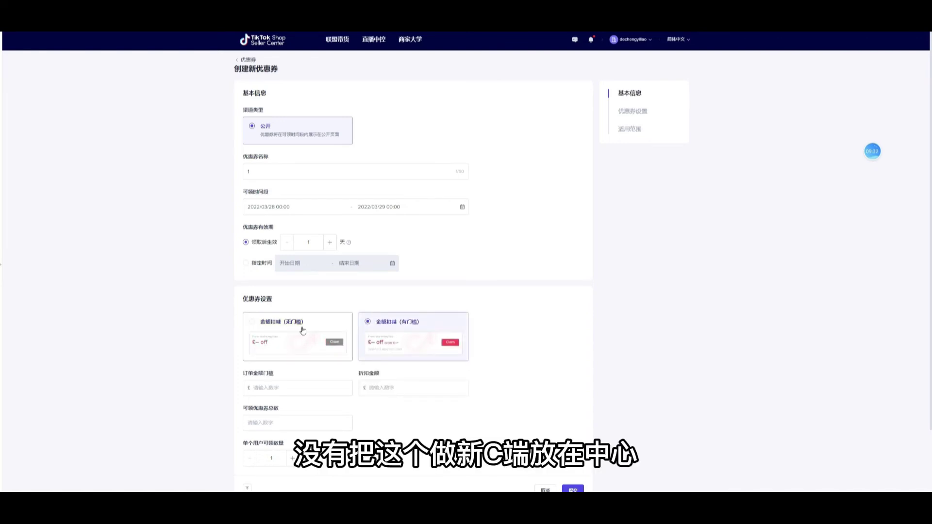
pyautogui.click(252, 323)
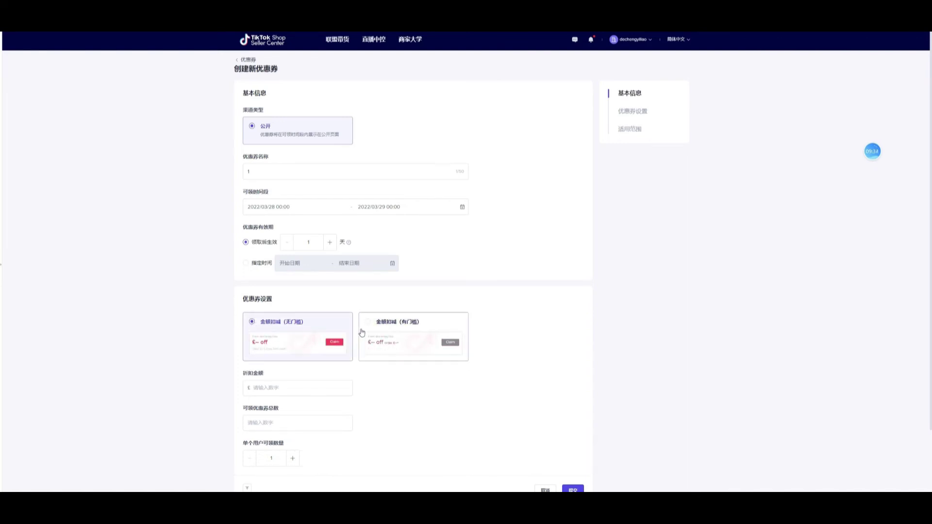
pyautogui.click(280, 388)
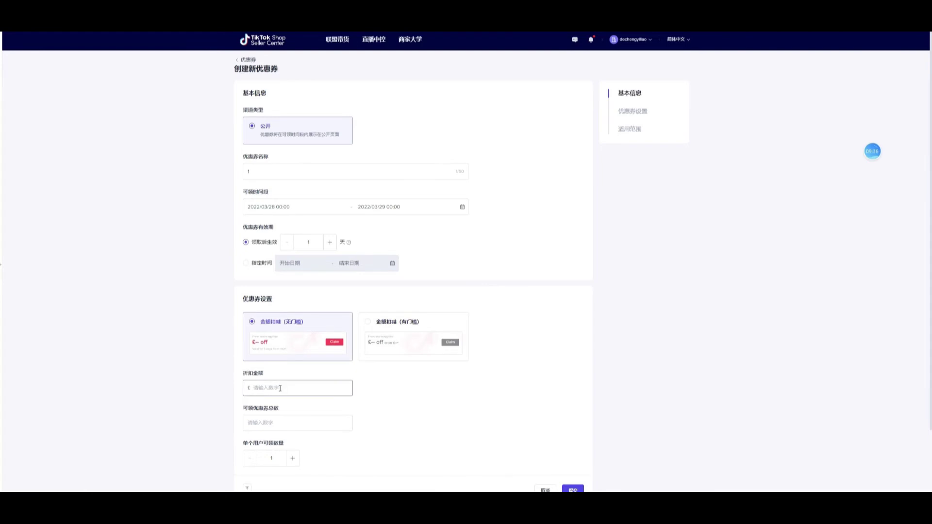
pyautogui.write('1')
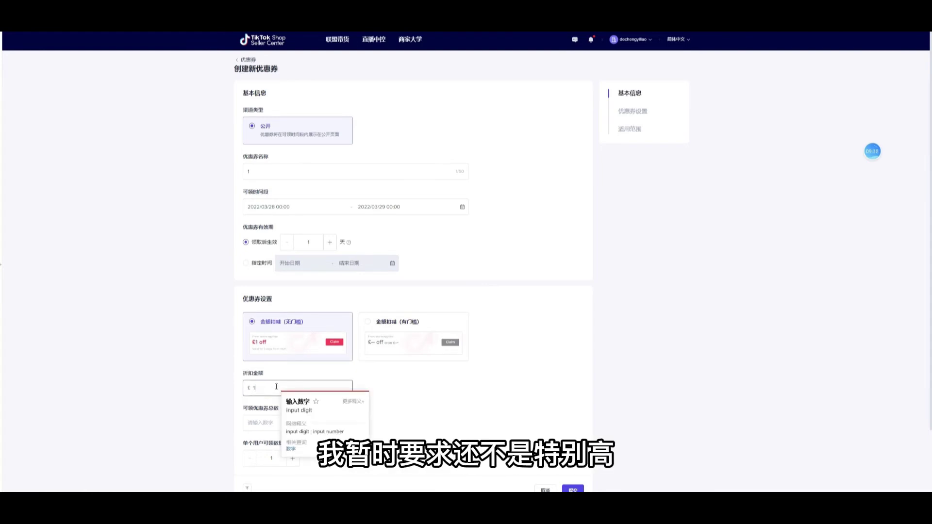
pyautogui.scroll(-1, 299, 406)
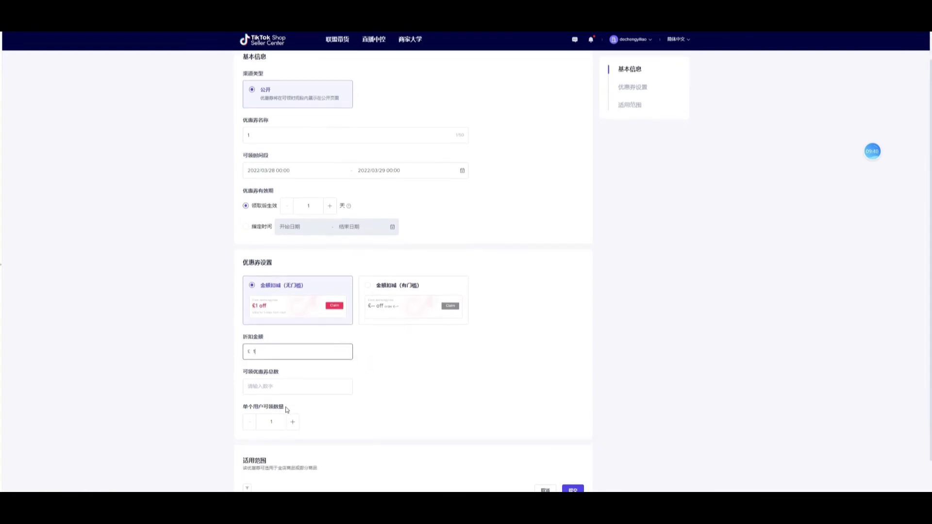
pyautogui.click(264, 384)
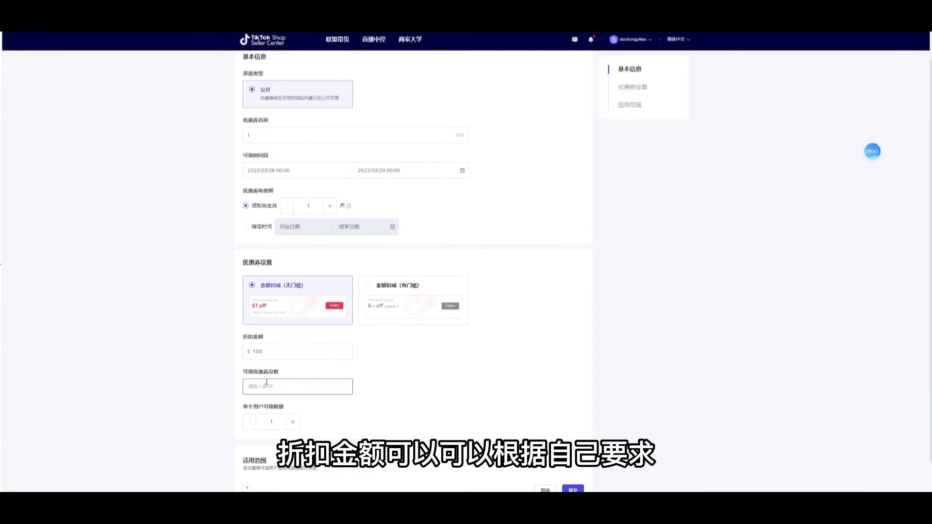
pyautogui.write('5')
# - Apply the coupon to all store products (全店商品) and submit it
pyautogui.scroll(-1, 318, 402)
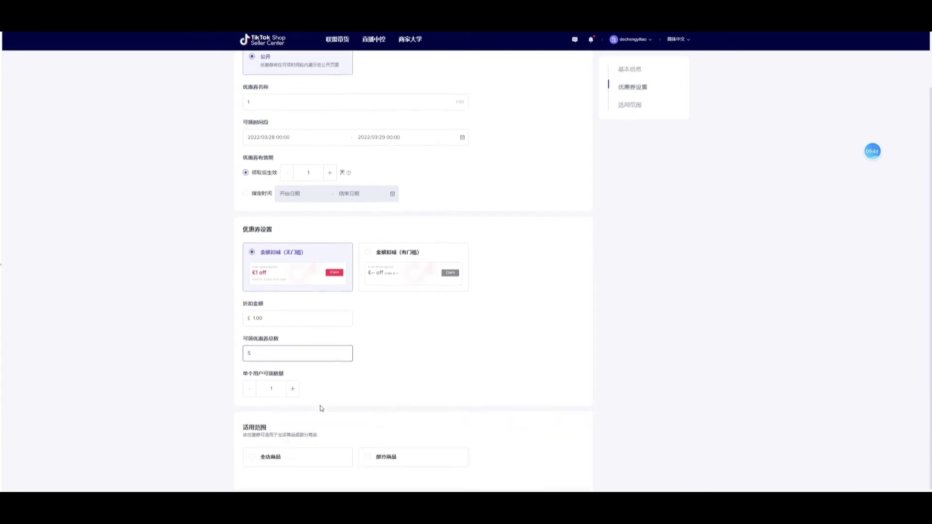
pyautogui.click(265, 444)
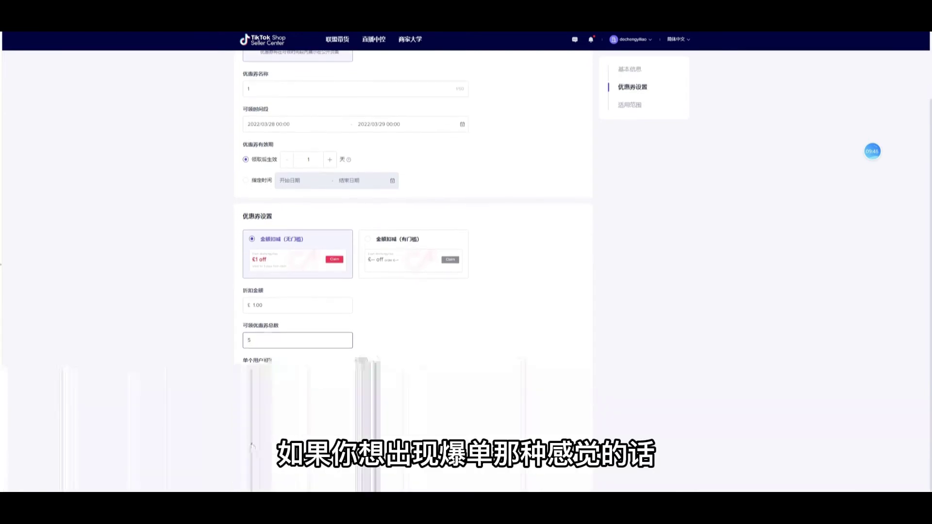
pyautogui.click(577, 487)
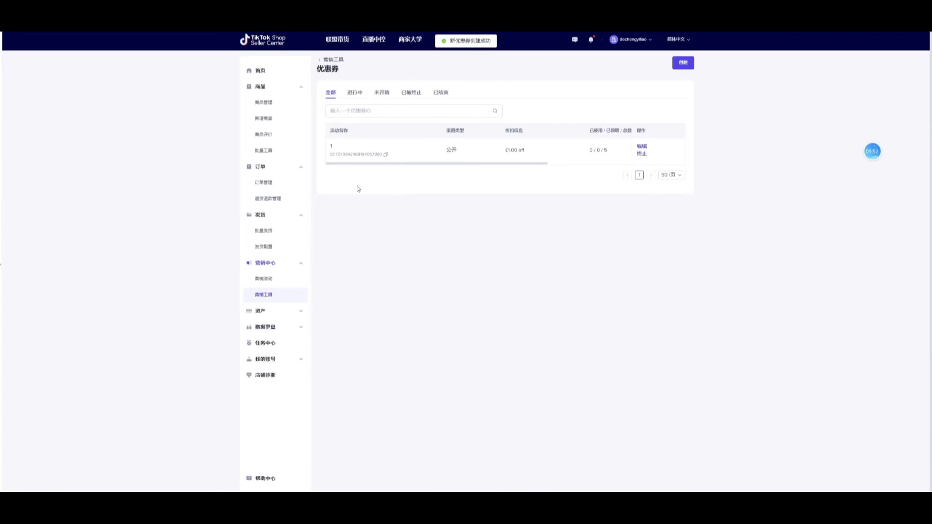
# - Return to the marketing tools overview (营销工具) and open the bills page (账单) under assets (资产)
pyautogui.click(267, 296)
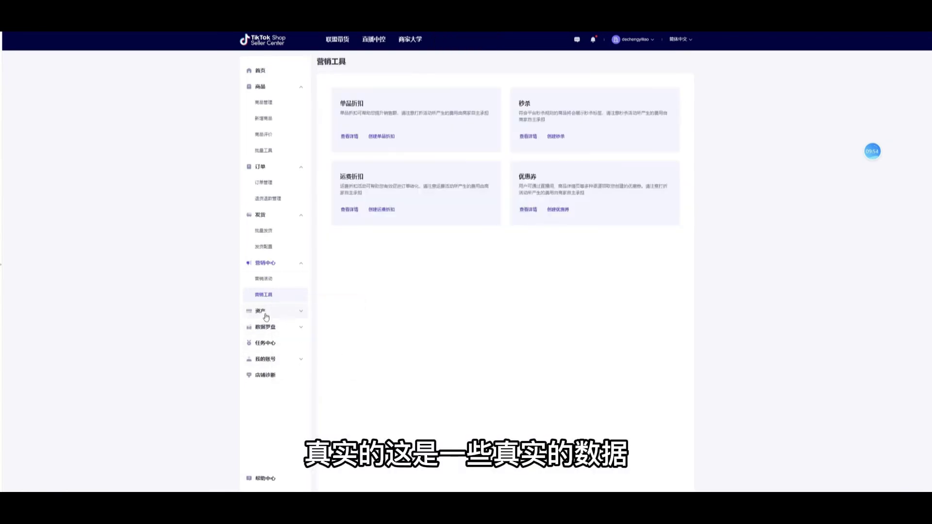
pyautogui.click(265, 313)
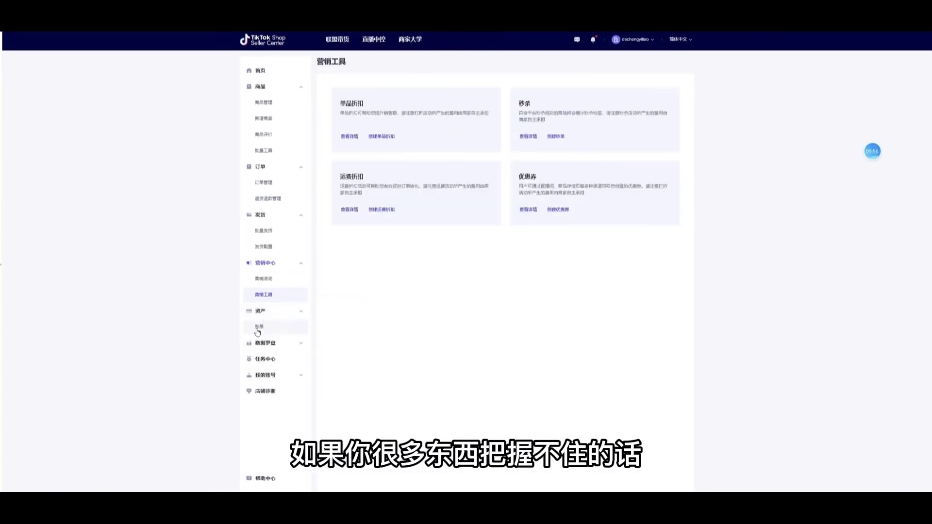
pyautogui.click(257, 330)
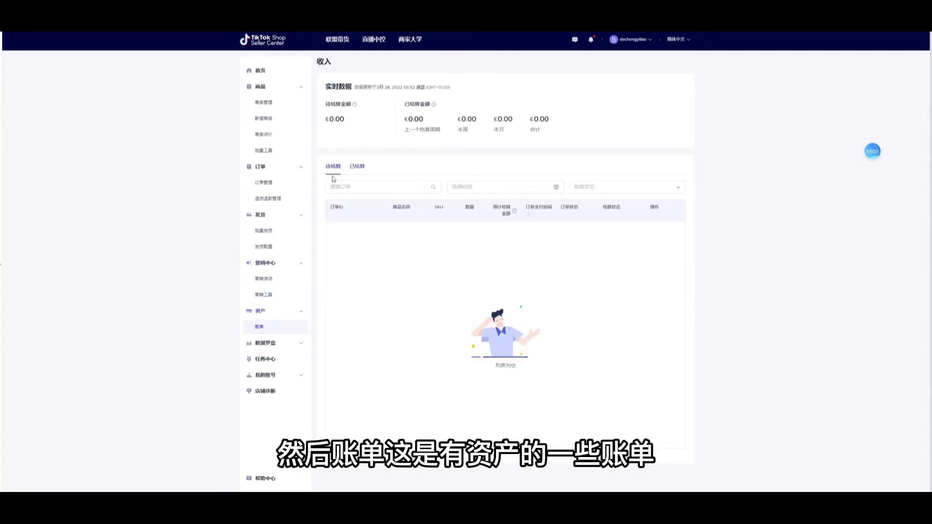
# - Open the data overview (数据概览) in the data compass and read the definitions of transaction amount (成交金额) and number of buyers (成交人数)
pyautogui.click(266, 344)
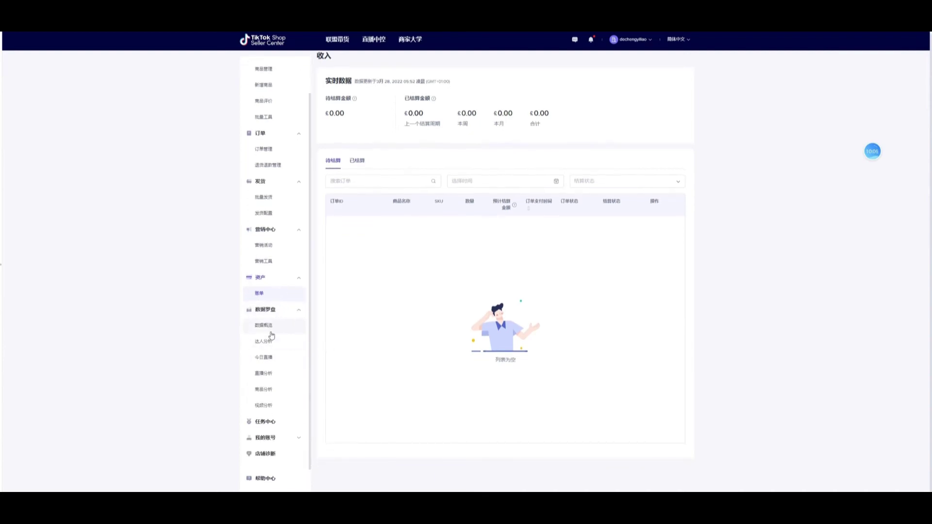
pyautogui.click(266, 326)
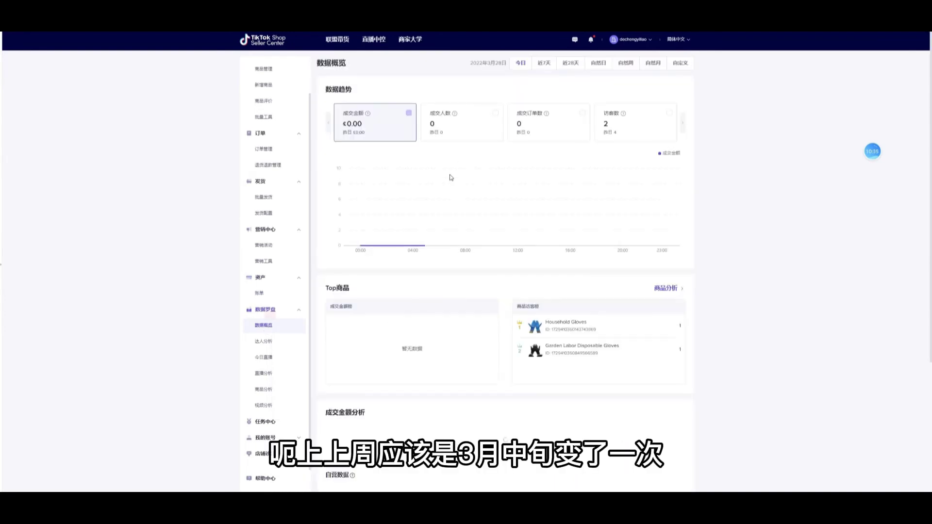
pyautogui.moveTo(367, 115)
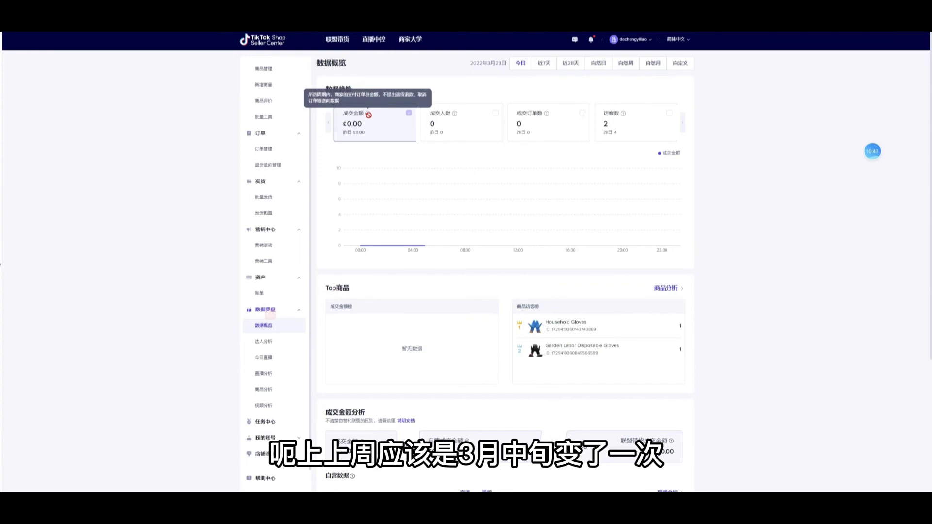
pyautogui.moveTo(454, 115)
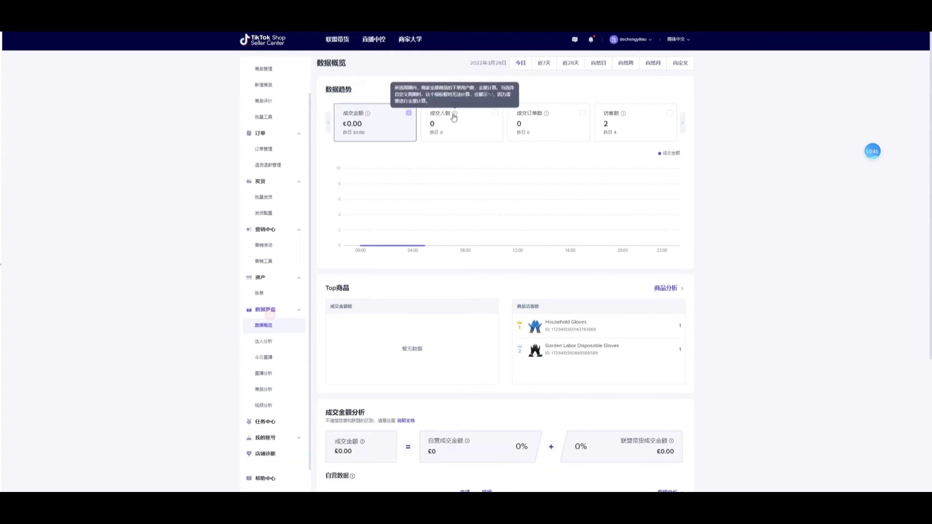
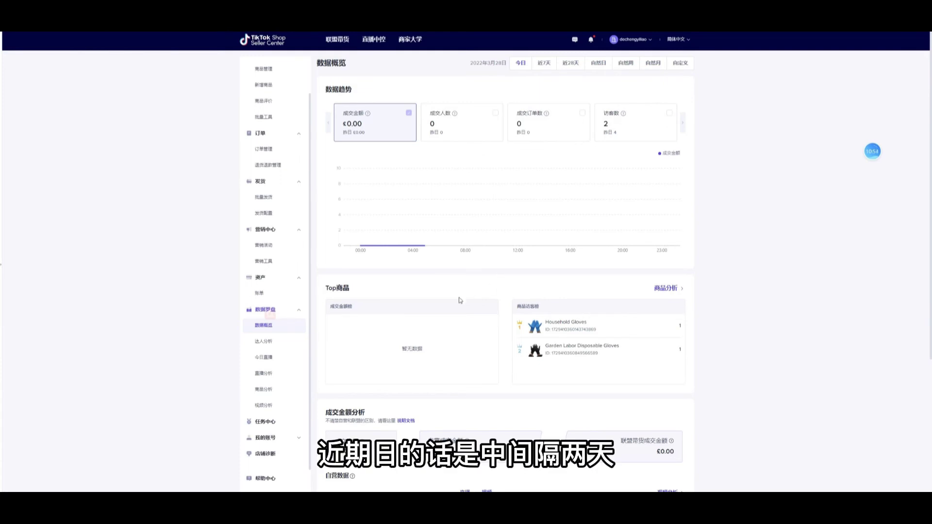
pyautogui.scroll(-2, 461, 327)
pyautogui.scroll(2, 641, 247)
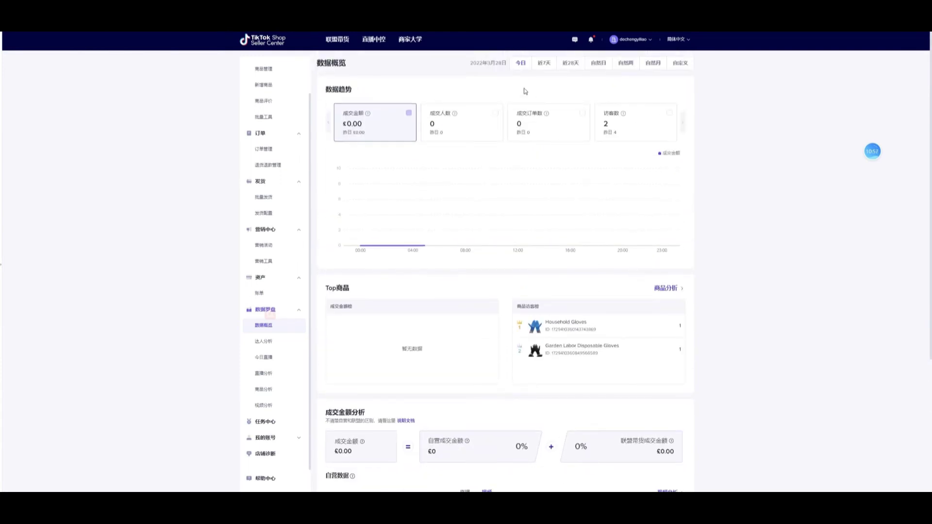
# - Mark the row of date range options in the data overview with a screen capture box
pyautogui.press('F1')
pyautogui.moveTo(465, 52); pyautogui.dragTo(693, 85)
pyautogui.scroll(-3, 556, 267)
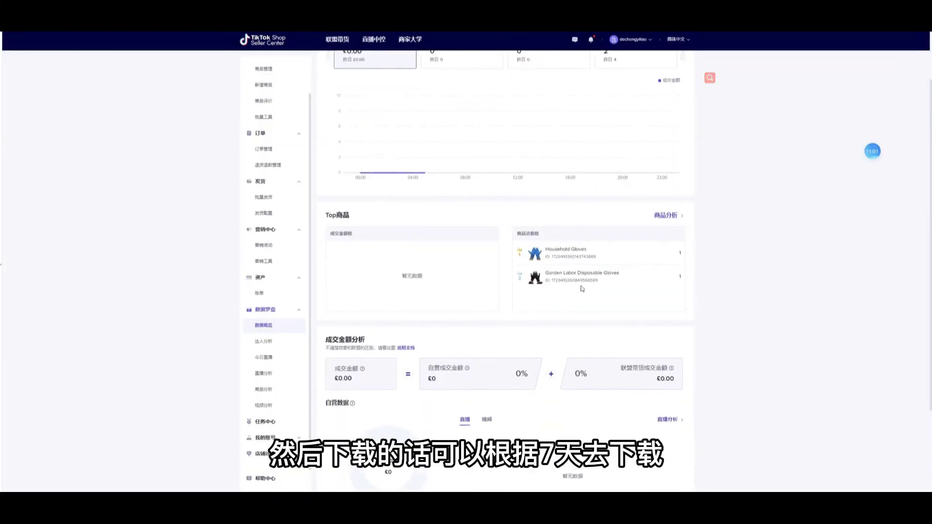
# - Switch the self-operated data (自营数据) to video (视频) and review it along with the affiliate sales data (联盟带货数据)
pyautogui.moveTo(312, 307); pyautogui.dragTo(432, 317)
pyautogui.click(488, 307)
pyautogui.scroll(-1, 493, 320)
pyautogui.scroll(-2, 493, 321)
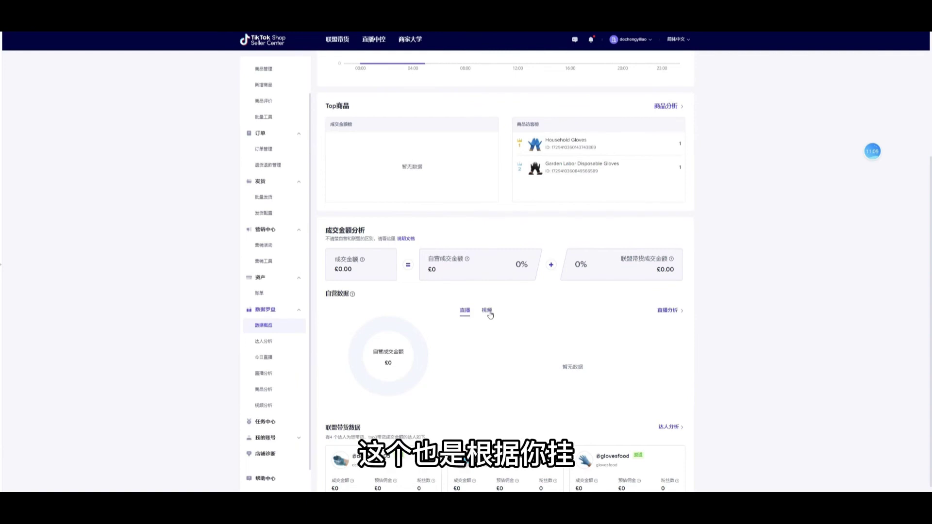
pyautogui.scroll(-1, 534, 349)
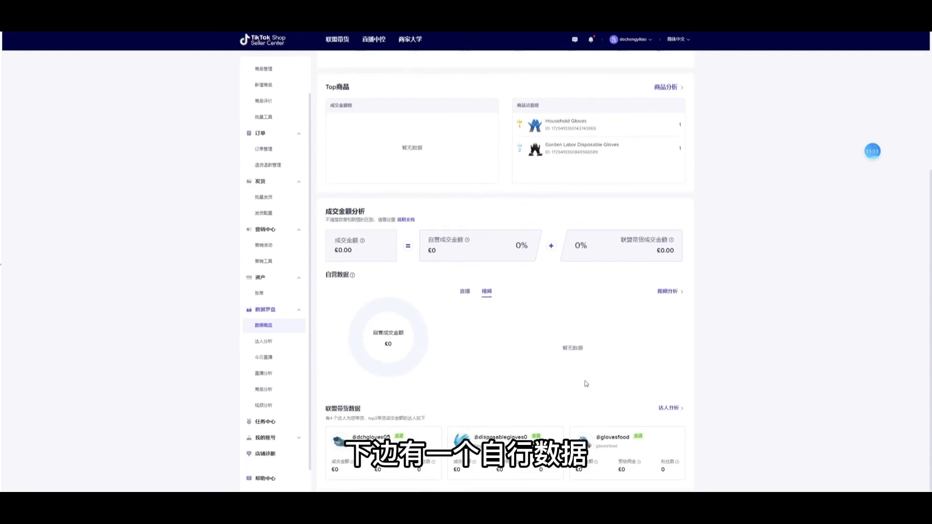
pyautogui.scroll(2, 585, 381)
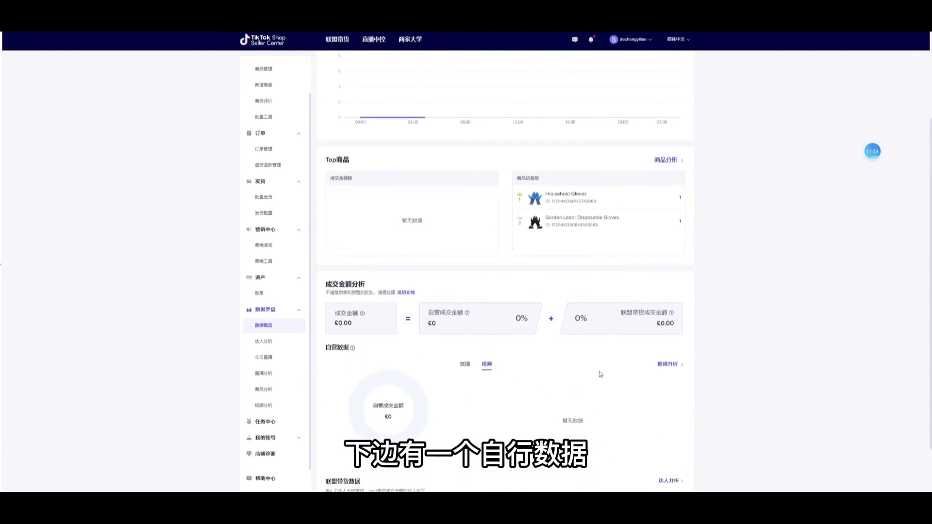
# - Open the video analysis (视频分析) and filter the video details by the affiliate (联盟) account type
pyautogui.click(670, 364)
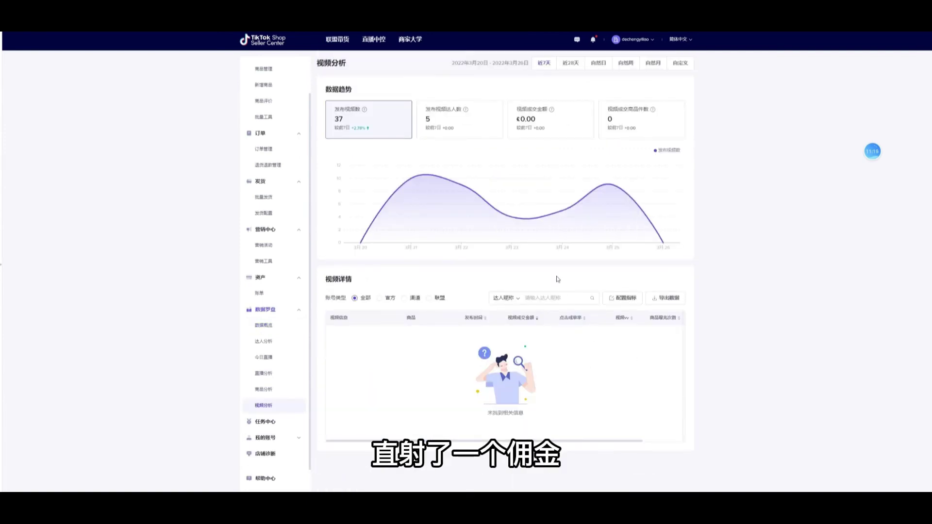
pyautogui.moveTo(468, 234)
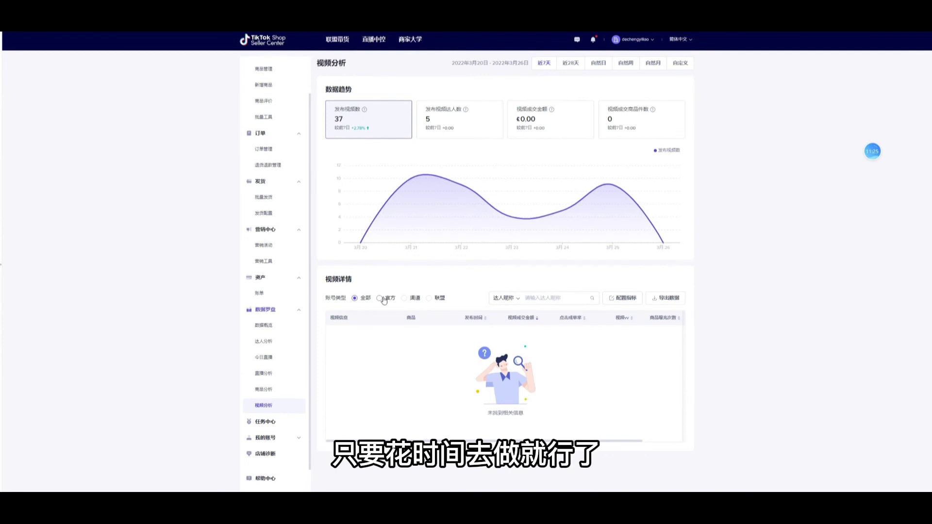
pyautogui.click(429, 299)
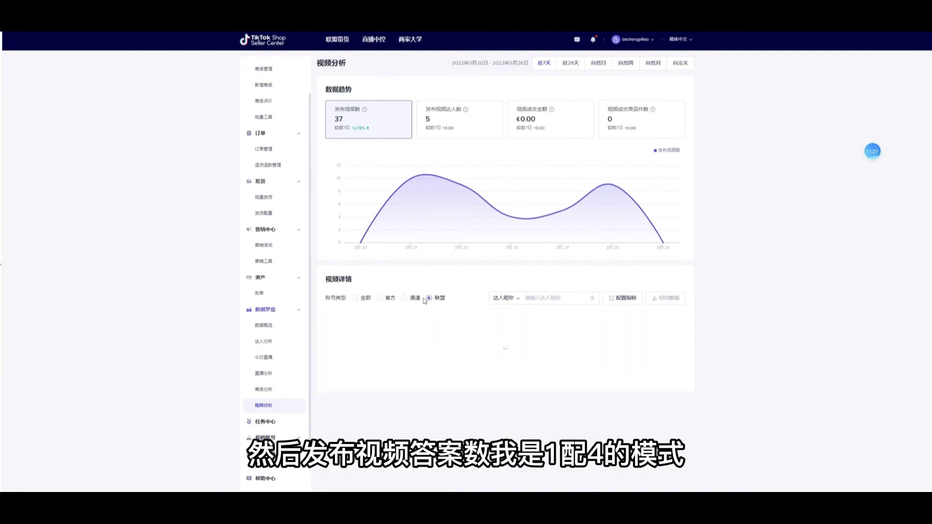
# - Filter the video details by the channel (渠道) account type and go through the data overview (数据概览) to the creator analysis (达人分析)
pyautogui.click(410, 299)
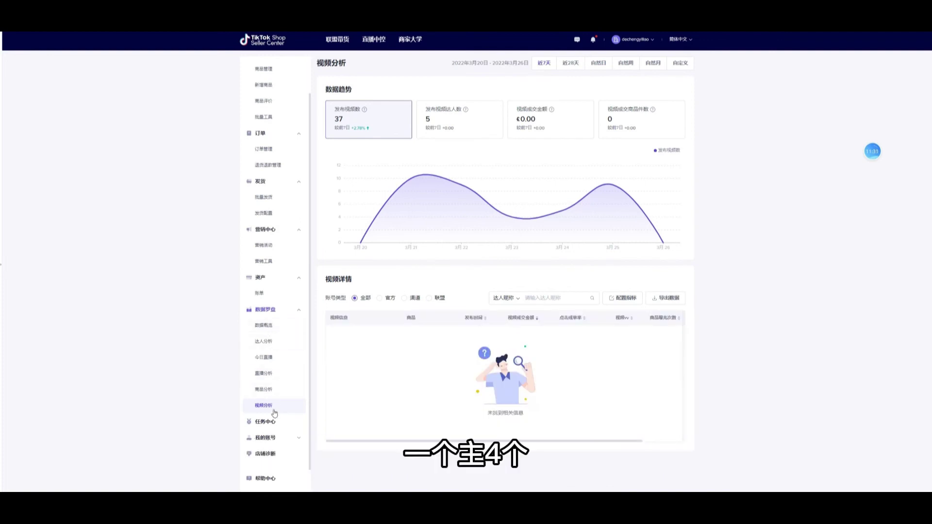
pyautogui.moveTo(269, 403)
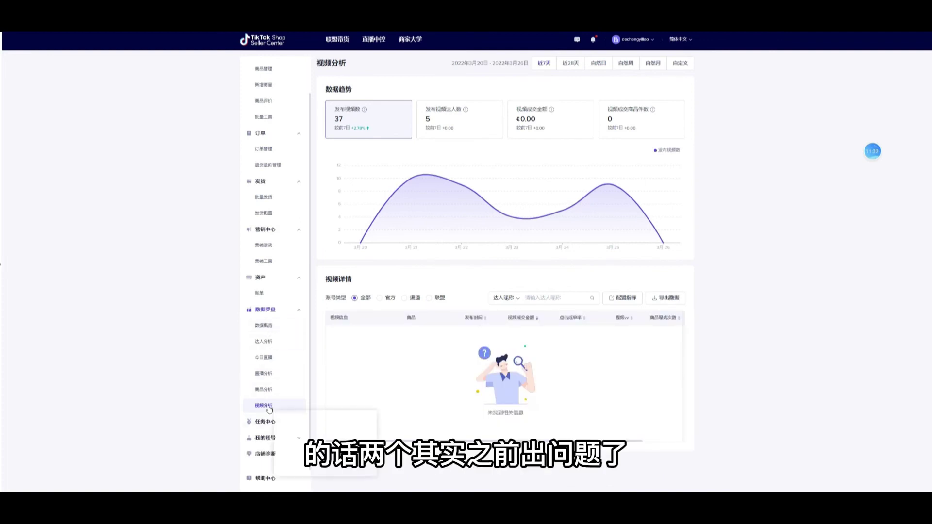
pyautogui.click(265, 325)
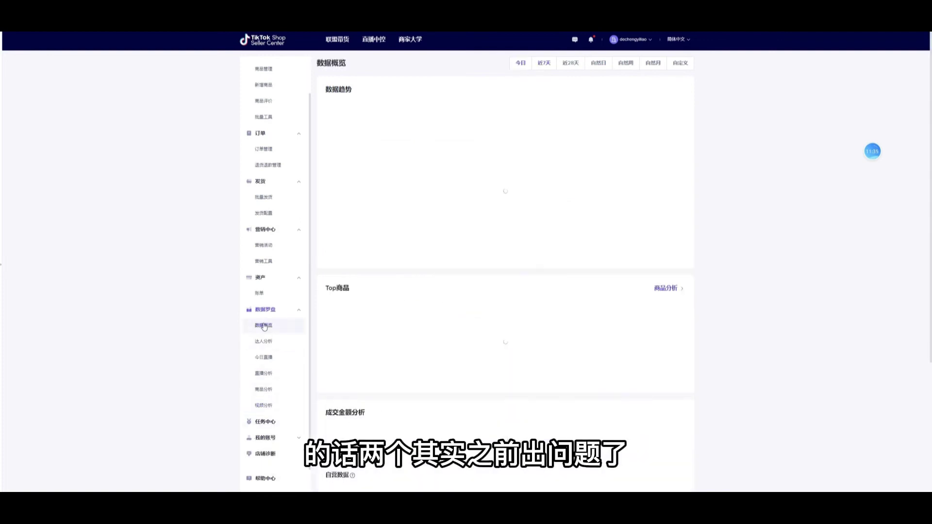
pyautogui.click(264, 341)
# - Review today's live streams (今日直播), the live analysis (直播分析) and the product analysis (商品分析) in the data compass
pyautogui.moveTo(267, 358)
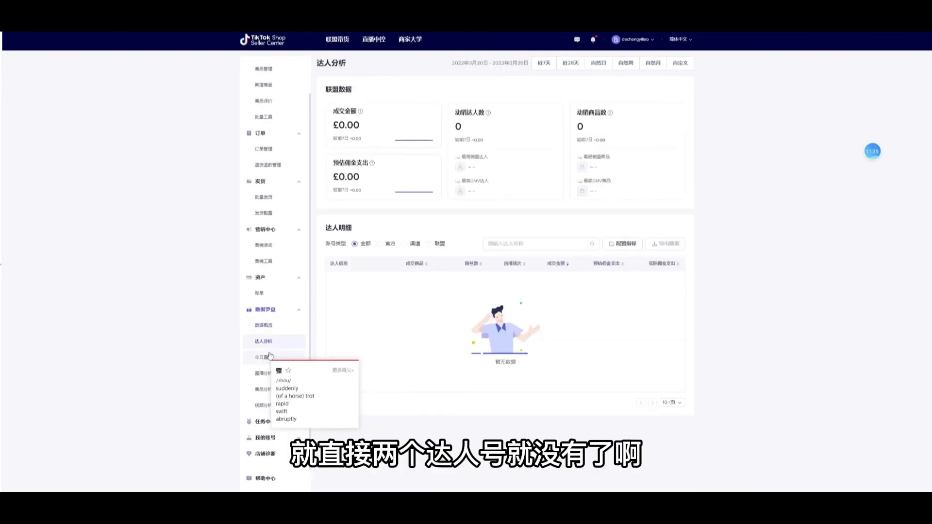
pyautogui.click(266, 357)
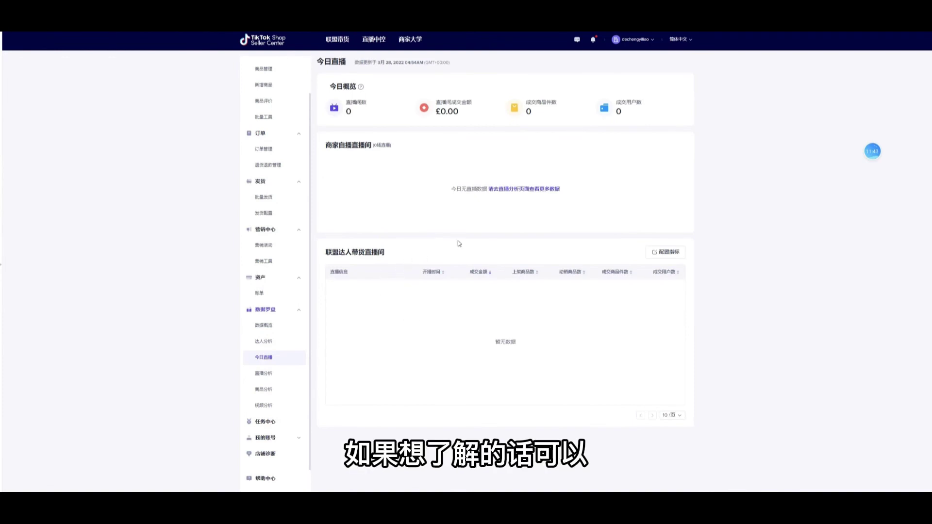
pyautogui.click(268, 373)
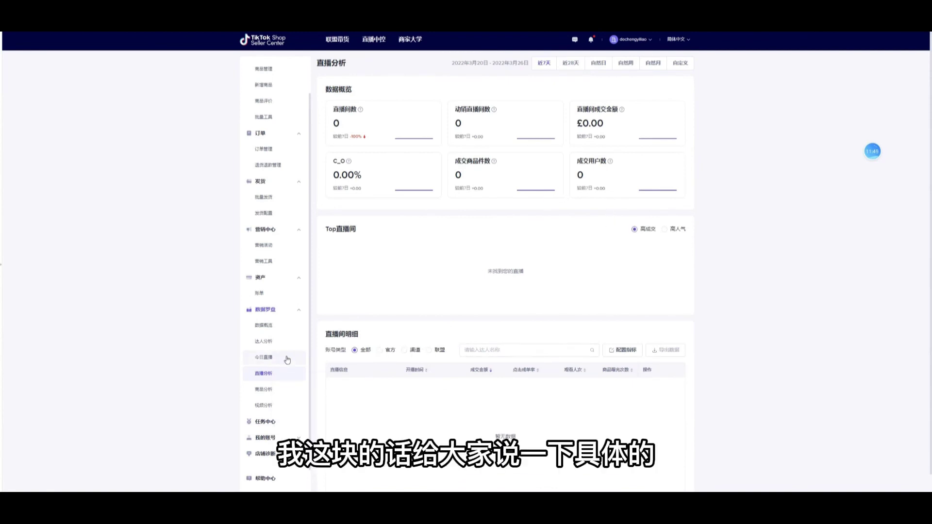
pyautogui.click(277, 396)
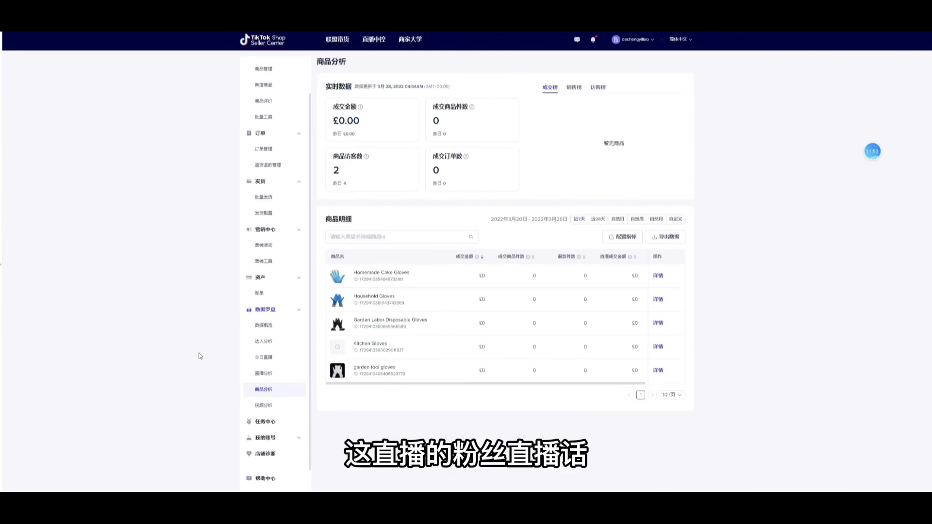
# - Open the task center (任务中心) and read through the newcomer tasks, highlighting the first live stream (开启首场电商直播) and reward (领取奖励) tasks
pyautogui.click(267, 422)
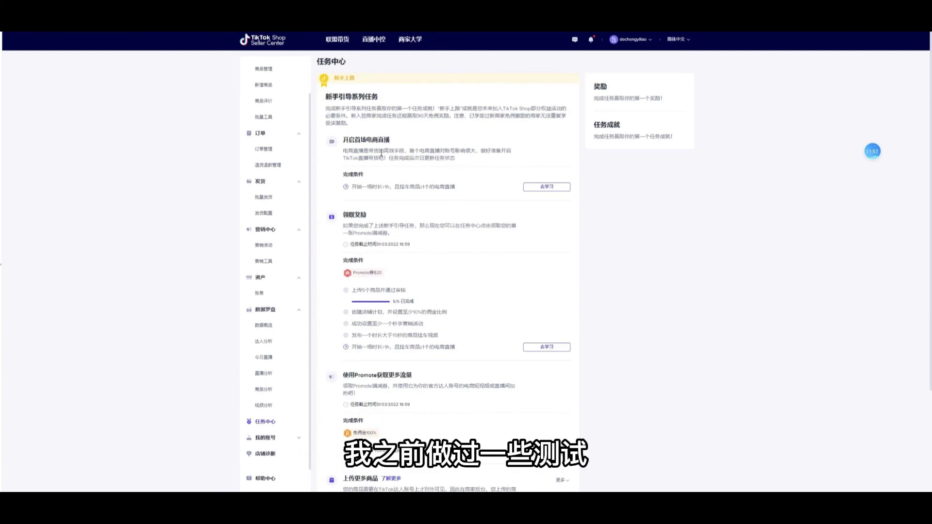
pyautogui.moveTo(340, 143); pyautogui.dragTo(430, 173)
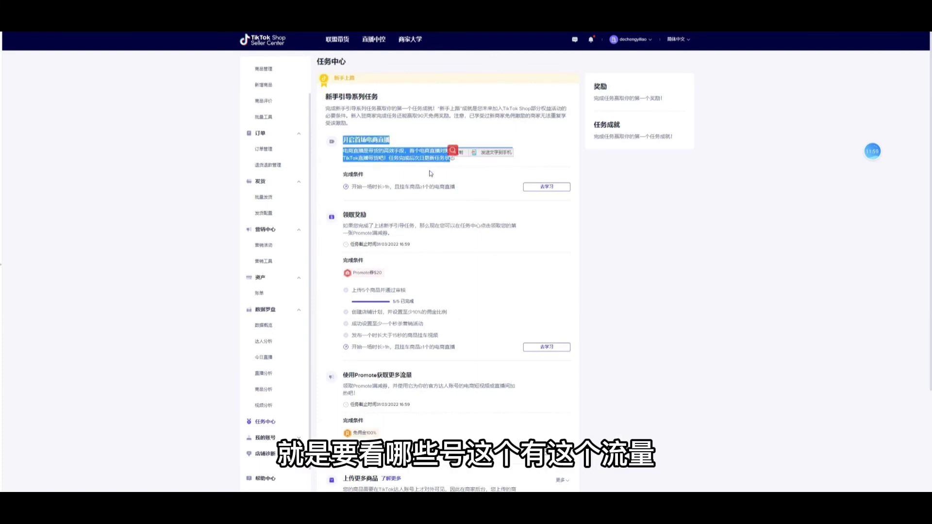
pyautogui.moveTo(349, 212); pyautogui.dragTo(384, 226)
pyautogui.scroll(-1, 437, 235)
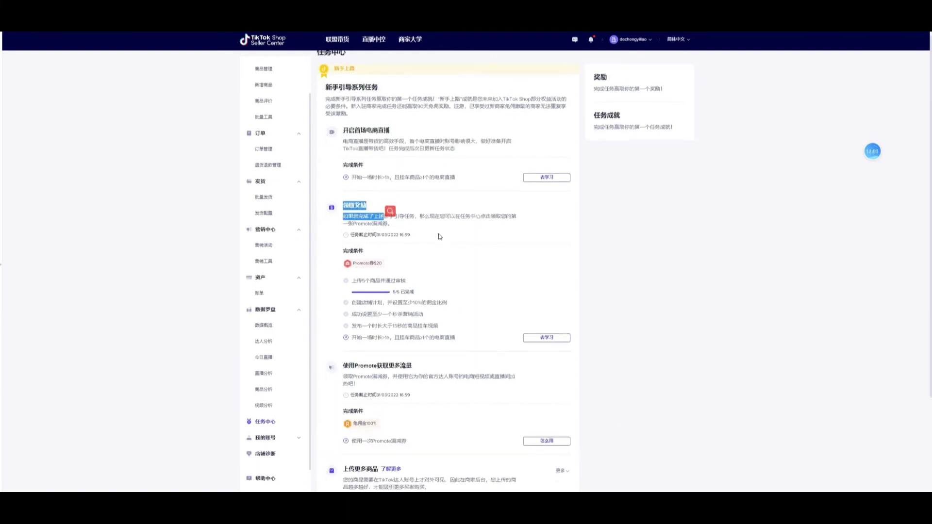
pyautogui.scroll(-2, 438, 236)
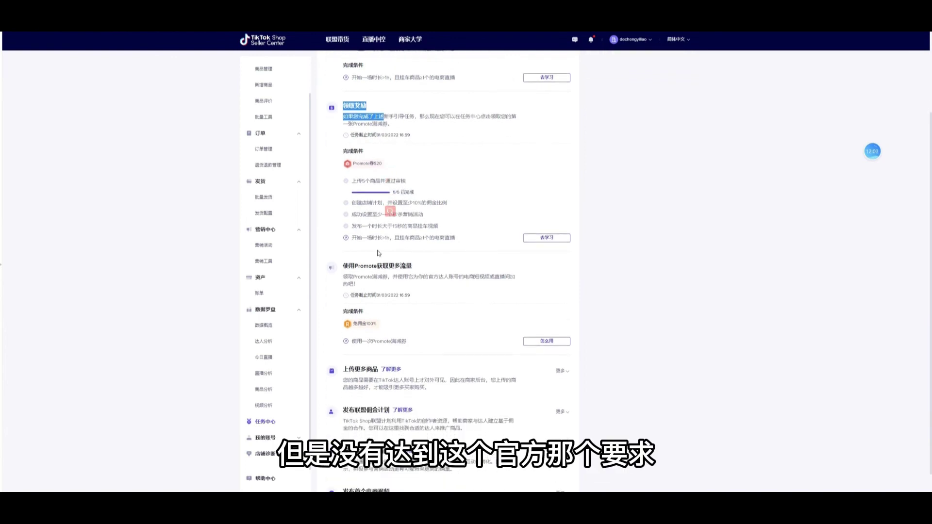
pyautogui.scroll(-1, 378, 253)
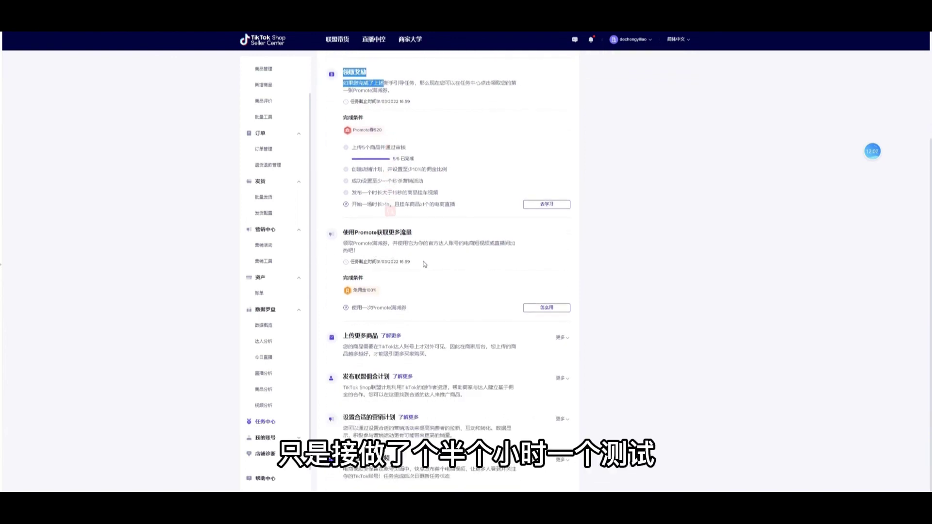
pyautogui.click(553, 291)
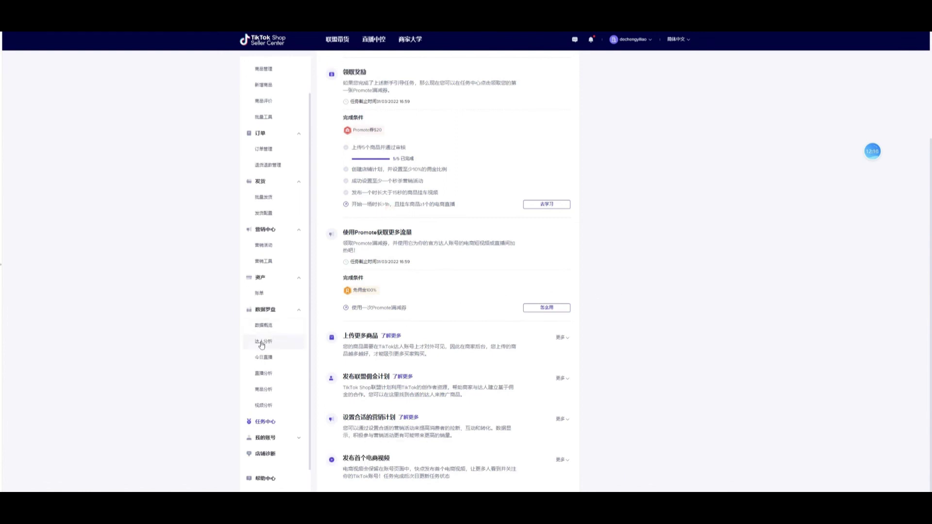
# - Open the merchant profile (商家资料) under my account (我的账号) and review the merchant, shop (店铺信息) and brand (品牌) information
pyautogui.click(272, 438)
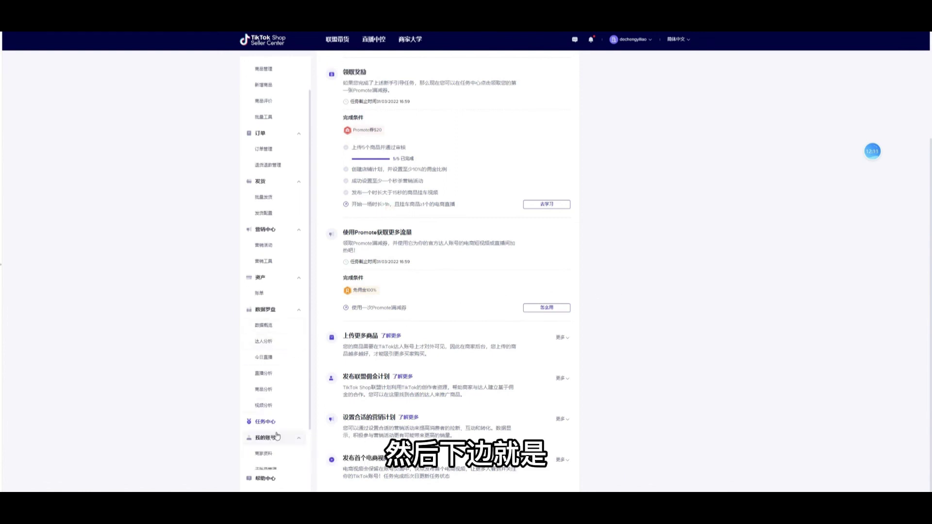
pyautogui.click(265, 453)
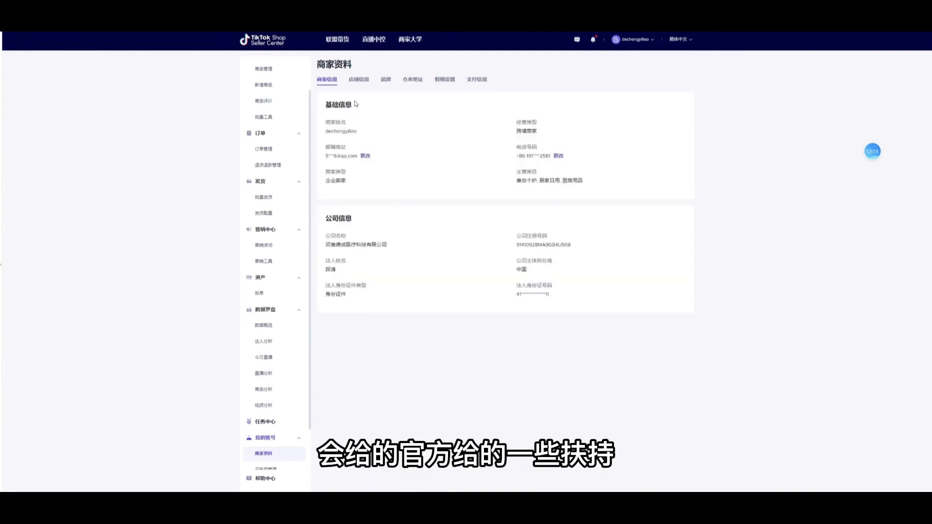
pyautogui.click(359, 82)
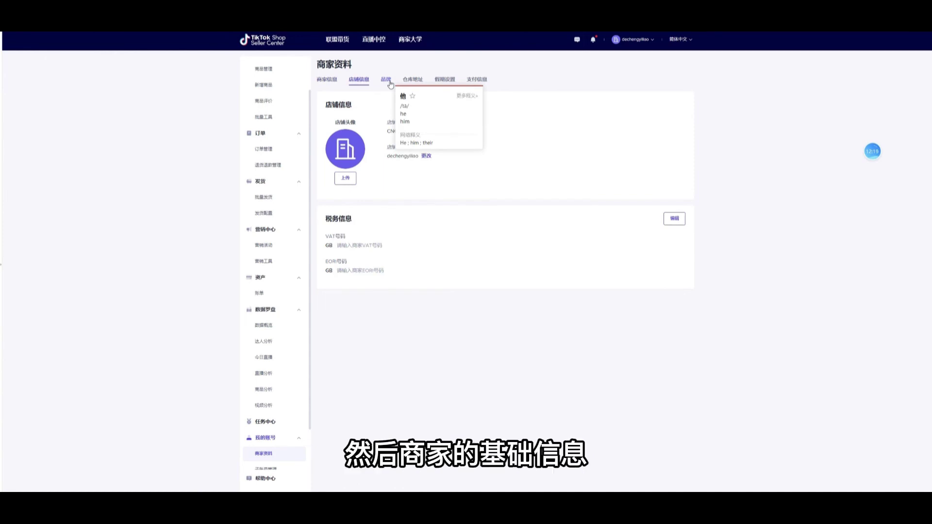
pyautogui.click(389, 82)
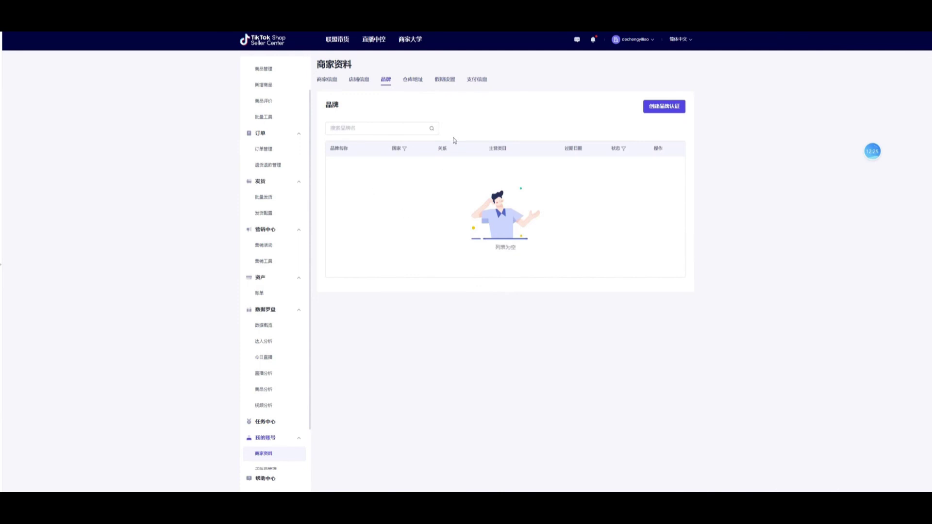
pyautogui.scroll(-1, 271, 413)
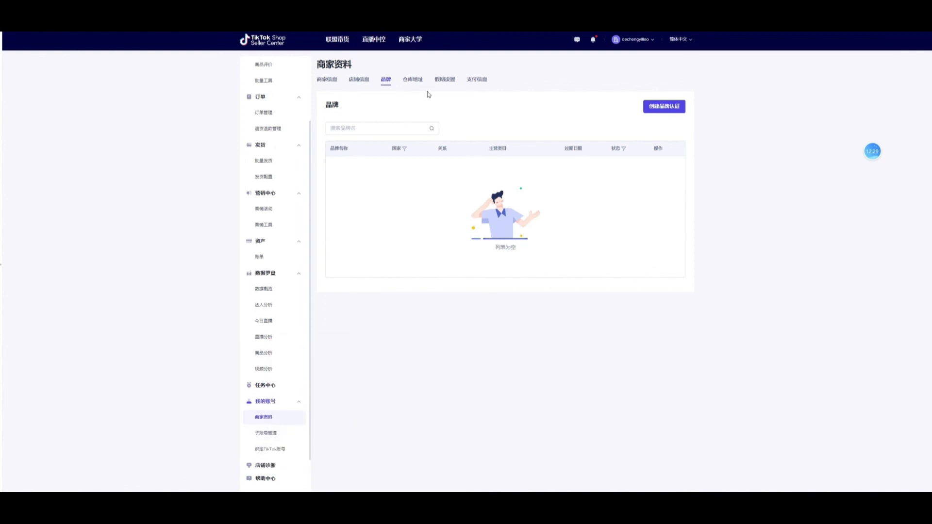
# - Go through the merchant profile's warehouse addresses (仓库地址) and holiday settings (假期设置), and highlight the settlement account in the payment information (支付信息)
pyautogui.click(413, 80)
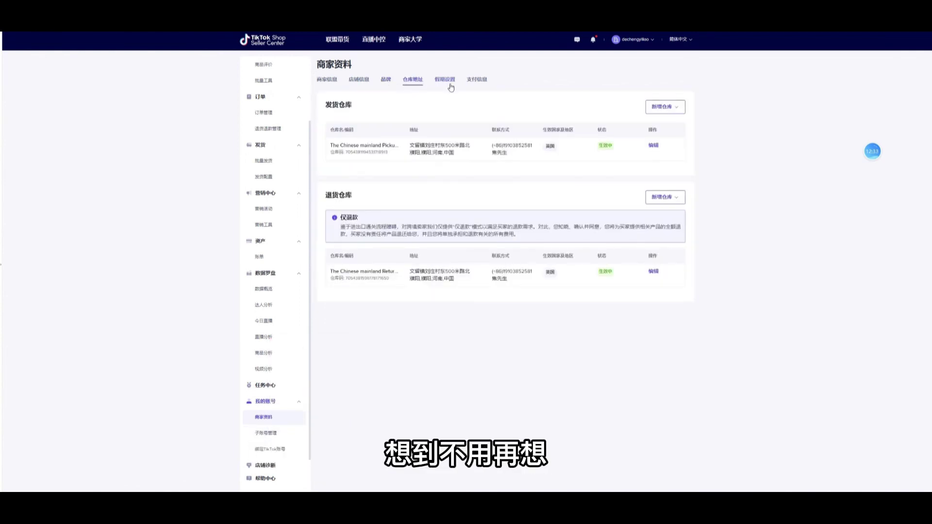
pyautogui.click(450, 86)
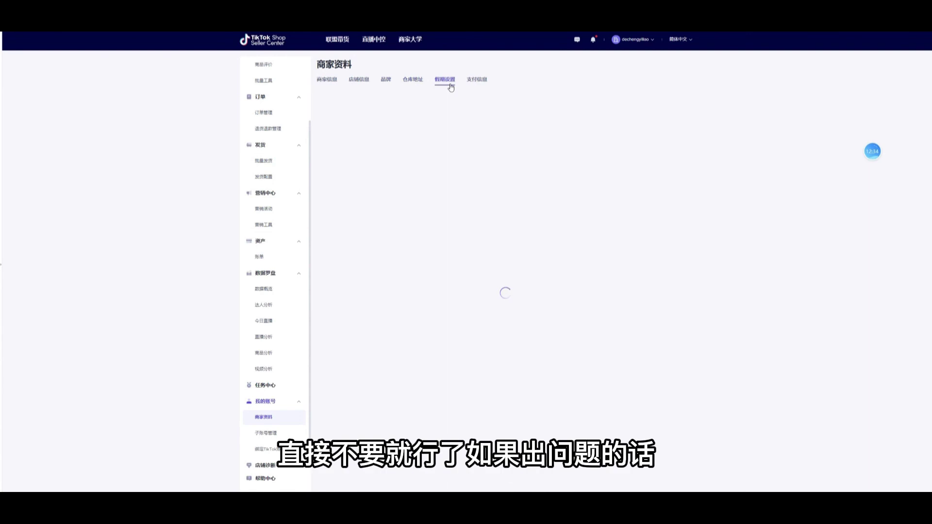
pyautogui.click(476, 82)
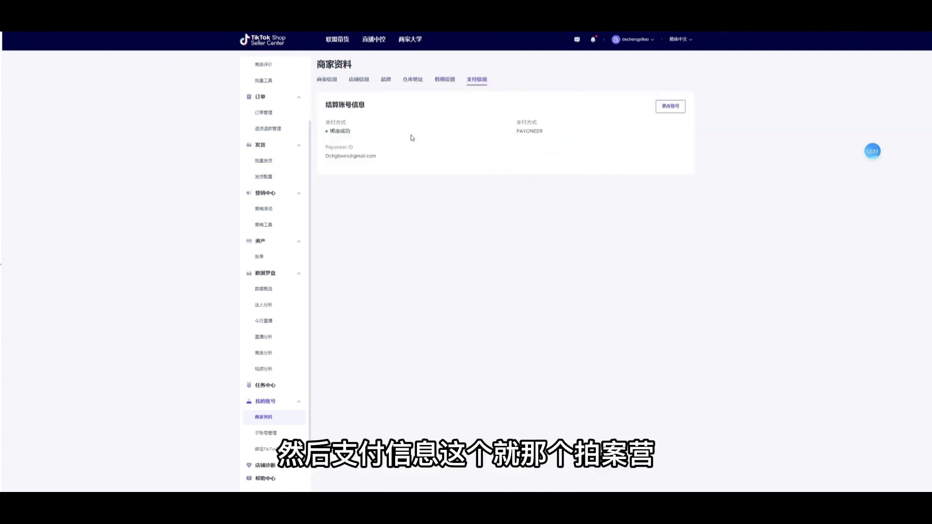
pyautogui.moveTo(355, 156); pyautogui.dragTo(330, 119)
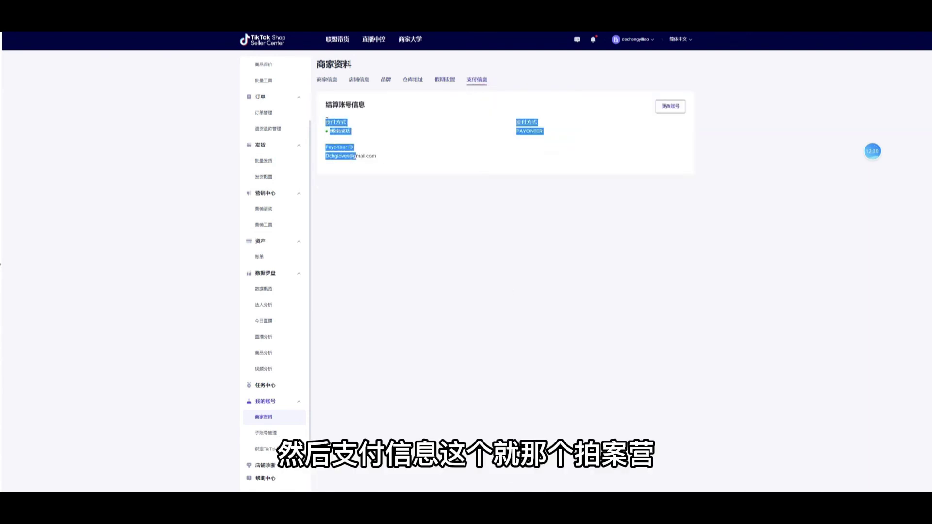
pyautogui.click(376, 315)
# - Review the sub-account management (子账号管理) and highlight the official and channel creator accounts on the TikTok account binding page (绑定TikTok账号)
pyautogui.click(267, 433)
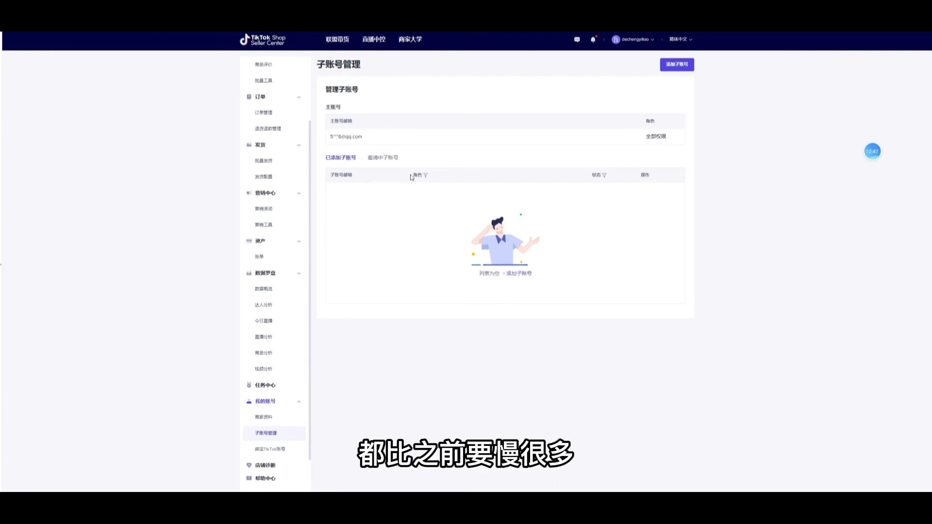
pyautogui.click(387, 159)
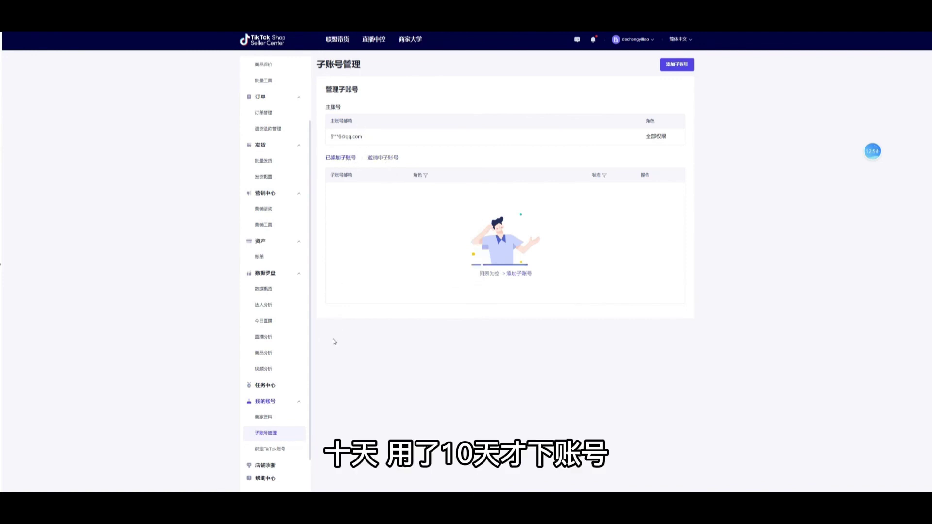
pyautogui.click(273, 450)
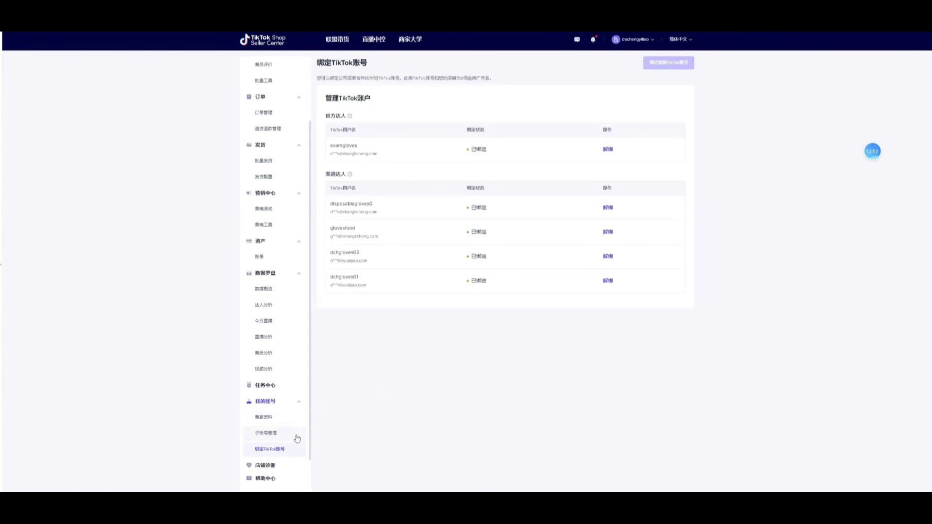
pyautogui.moveTo(331, 143); pyautogui.dragTo(502, 151)
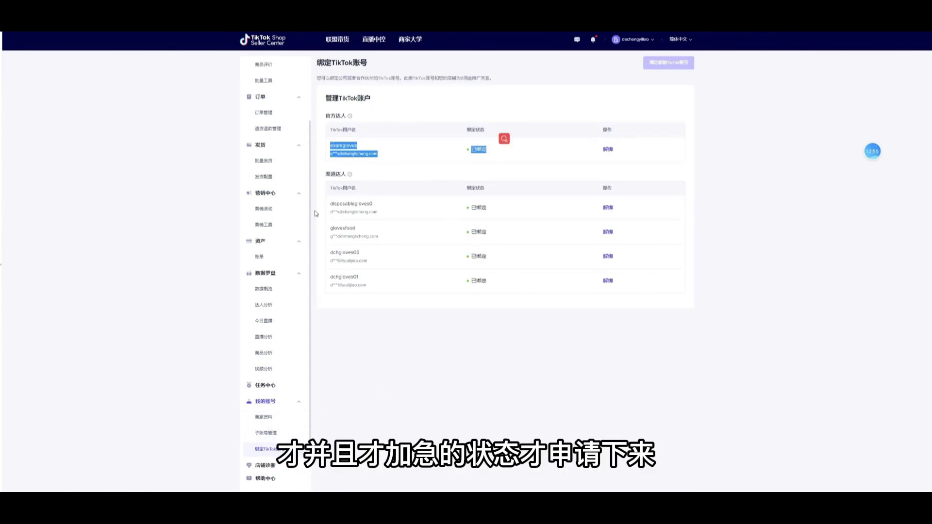
pyautogui.moveTo(330, 188); pyautogui.dragTo(574, 289)
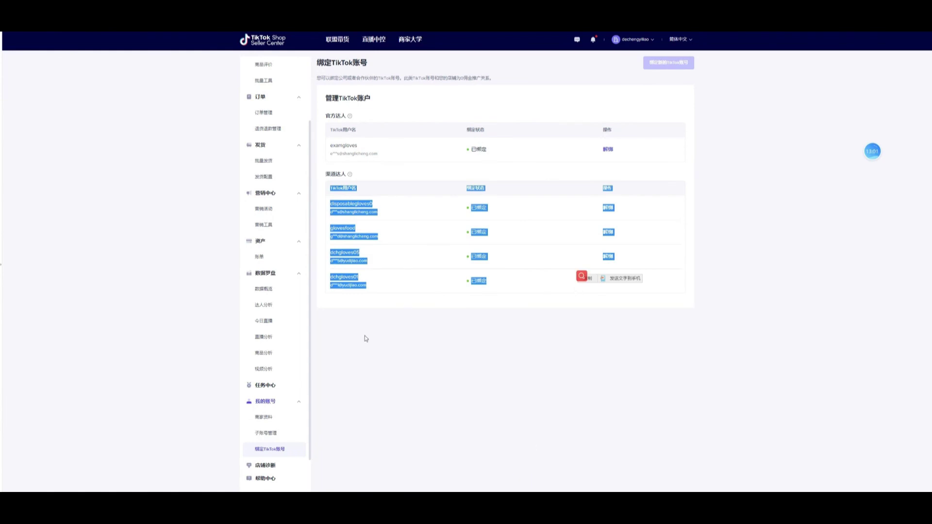
# - Open the store diagnosis (店铺诊断), dismiss its guide tips and highlight the cancellation and late fulfilment metrics in the shop performance (店铺表现)
pyautogui.click(342, 347)
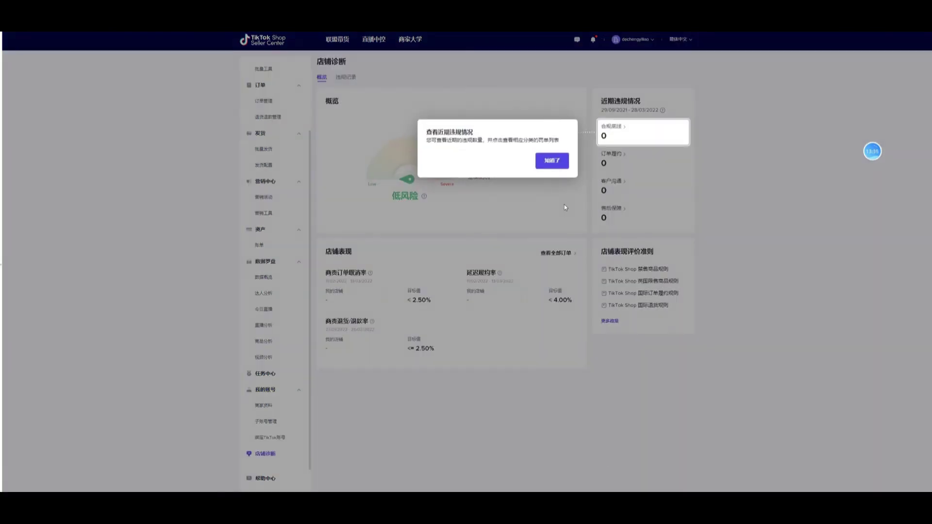
pyautogui.click(536, 164)
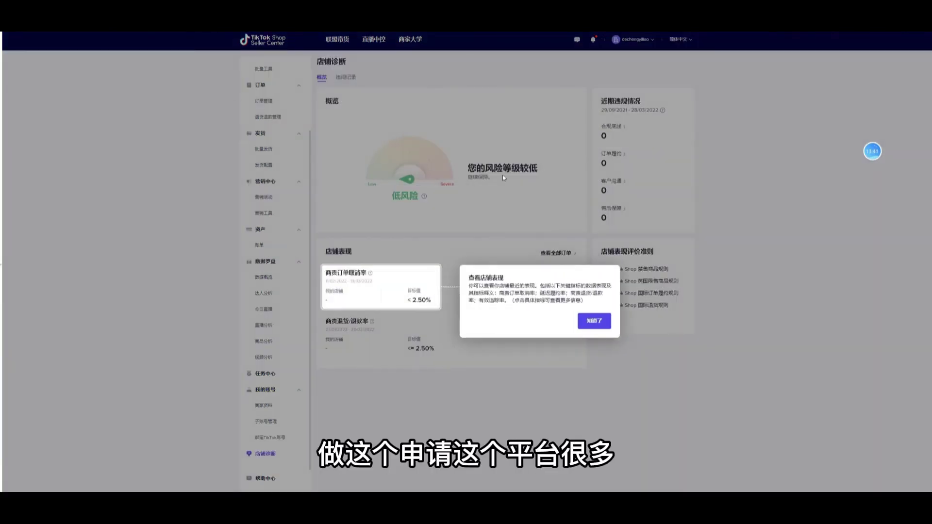
pyautogui.click(588, 320)
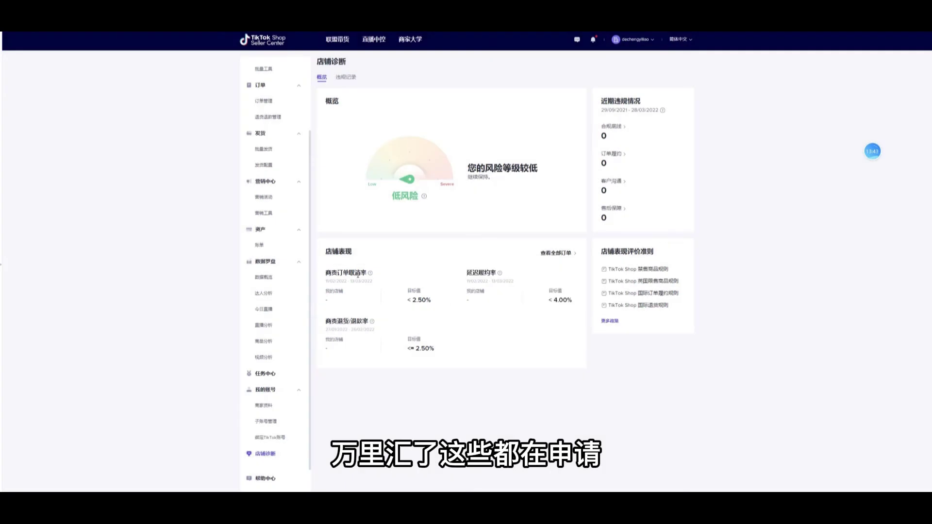
pyautogui.moveTo(345, 312); pyautogui.dragTo(494, 272)
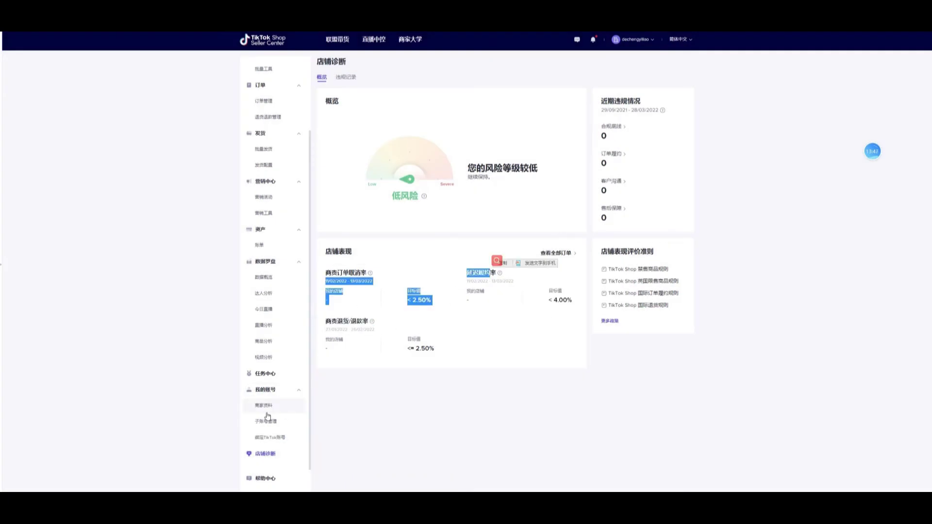
# - Open the help center (帮助中心)
pyautogui.click(265, 479)
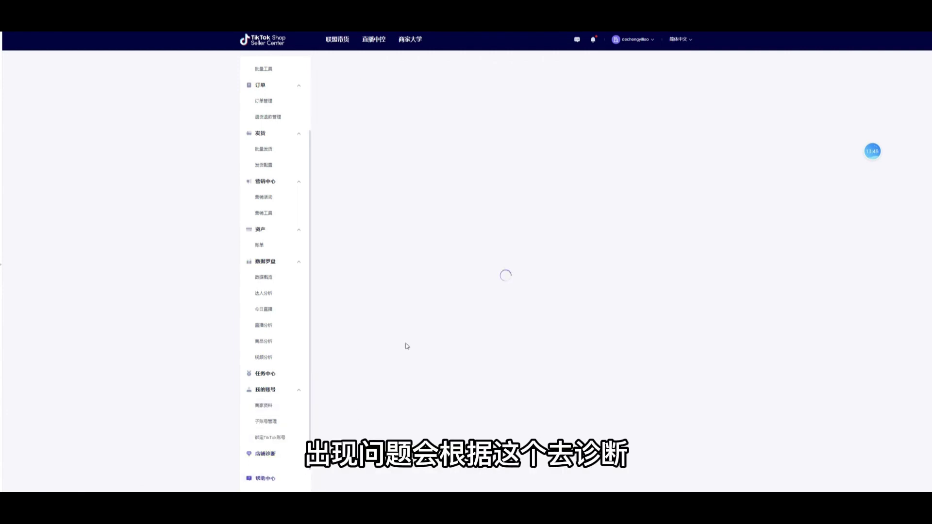